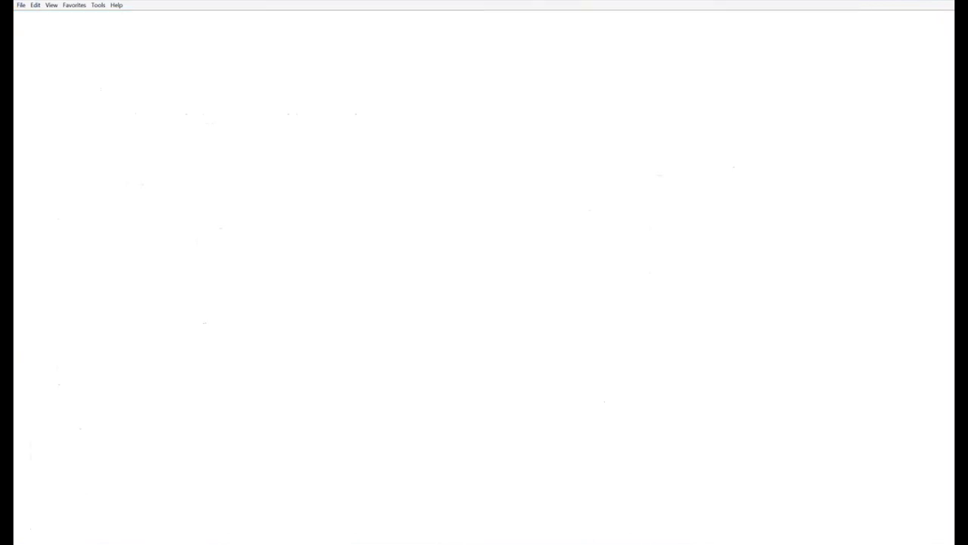
Step: Open the Office 365 portal and look over the apps, recent documents and OneDrive folders on its home page
{"action": "type", "text": "po"}
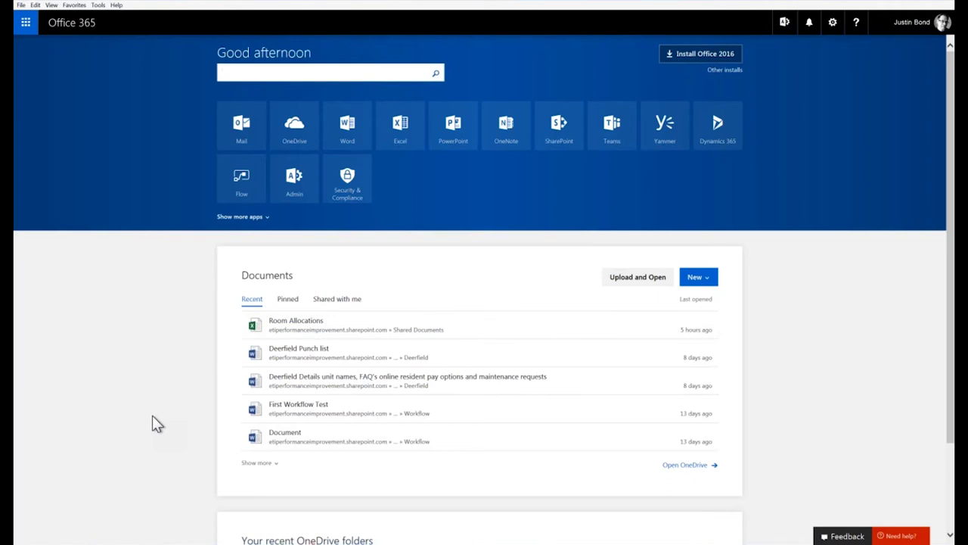
{"action": "scroll", "coordinate": [152, 415], "scroll_direction": "down", "scroll_amount": 1}
{"action": "scroll", "coordinate": [152, 415], "scroll_direction": "down", "scroll_amount": 1}
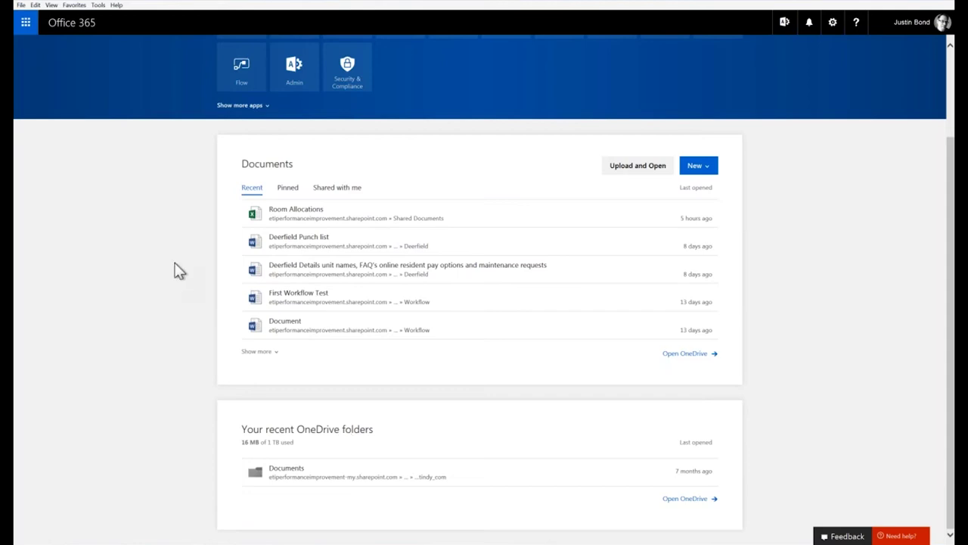
{"action": "scroll", "coordinate": [177, 271], "scroll_direction": "up", "scroll_amount": 1}
{"action": "scroll", "coordinate": [177, 271], "scroll_direction": "up", "scroll_amount": 1}
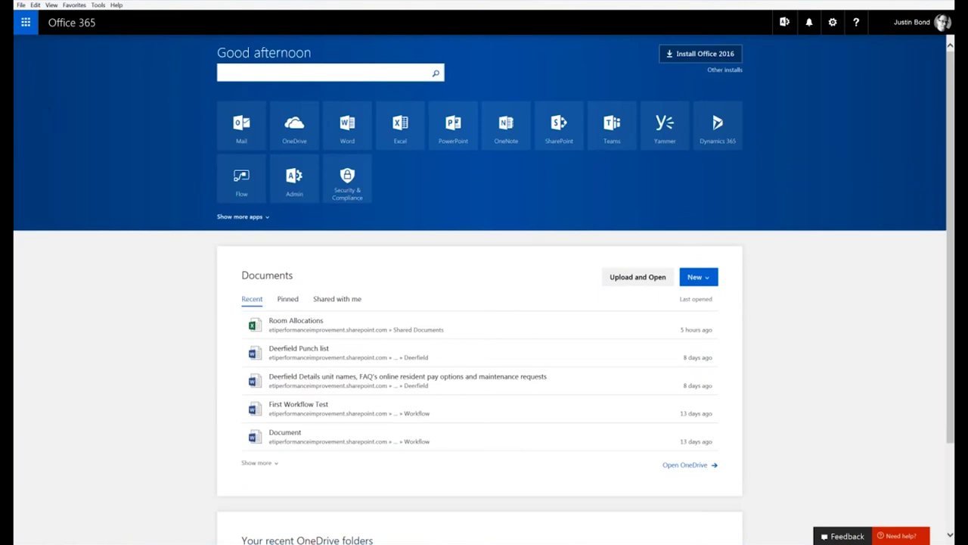
Step: Examine the apps offered in the Office 365 app launcher and on the home page
{"action": "left_click", "coordinate": [26, 29]}
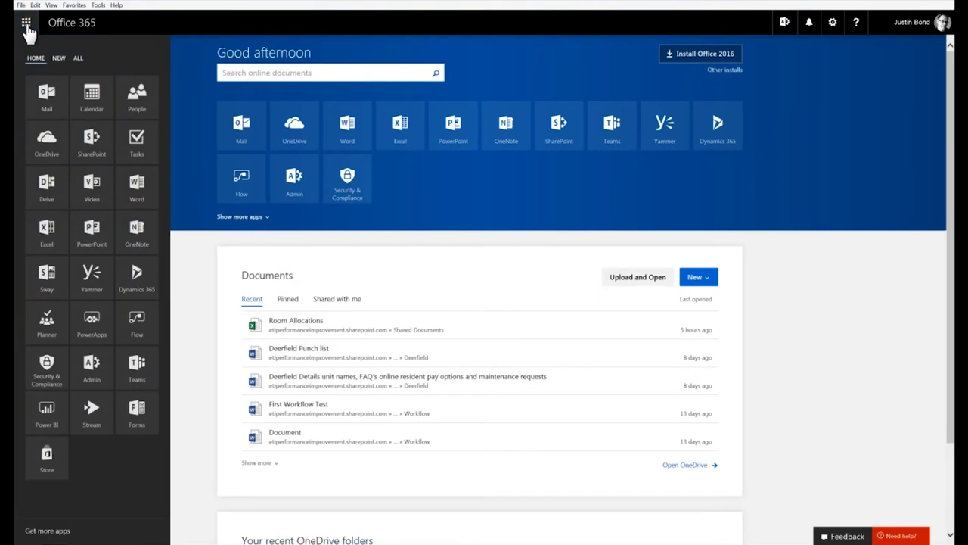
{"action": "left_click", "coordinate": [26, 27]}
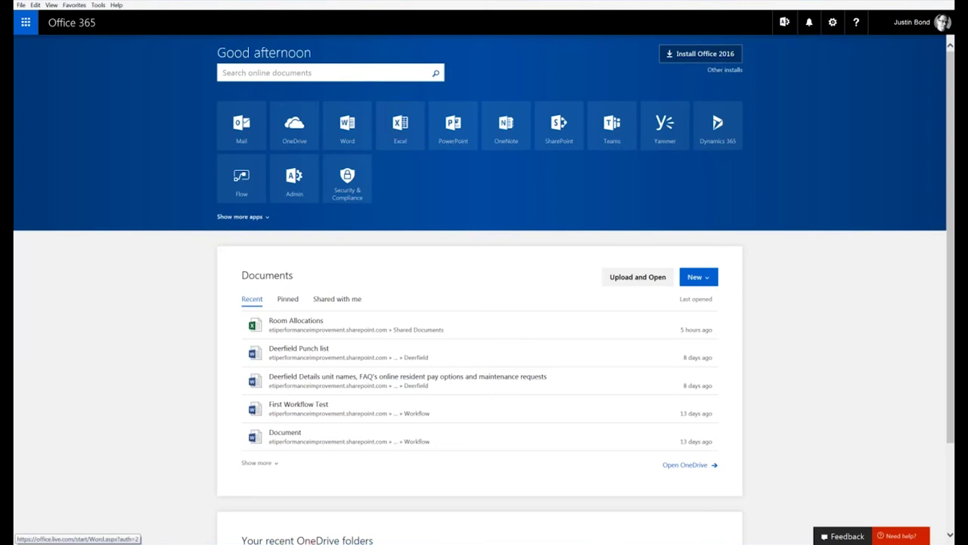
{"action": "left_click", "coordinate": [507, 128]}
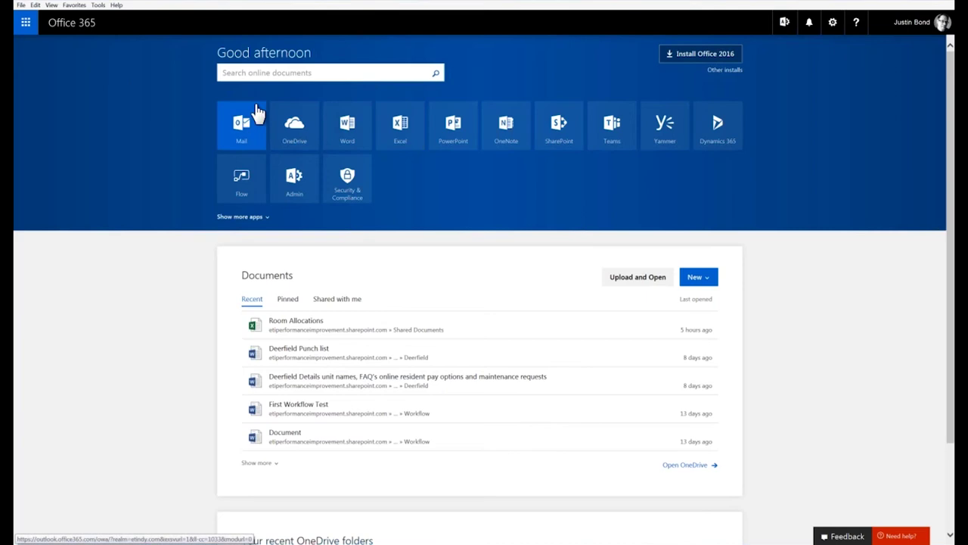
{"action": "left_click", "coordinate": [242, 138]}
Step: Open Word Online from the Office 365 app launcher
{"action": "left_click", "coordinate": [26, 23]}
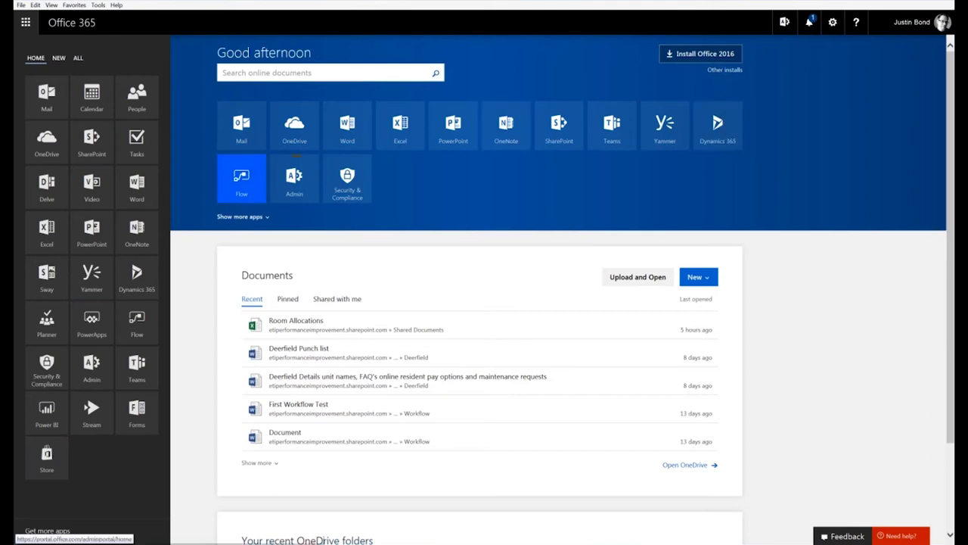
{"action": "left_click", "coordinate": [26, 32]}
{"action": "left_click", "coordinate": [26, 33]}
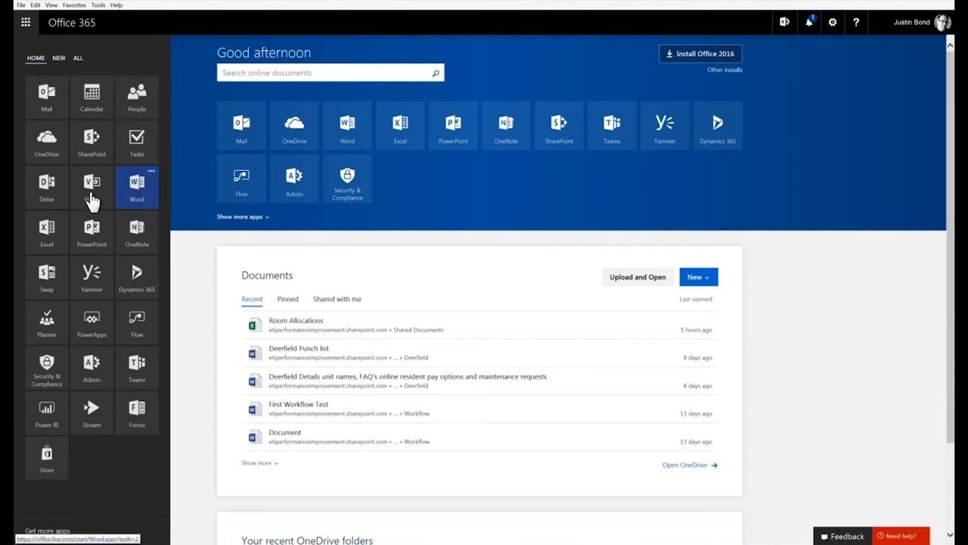
{"action": "left_click", "coordinate": [136, 196]}
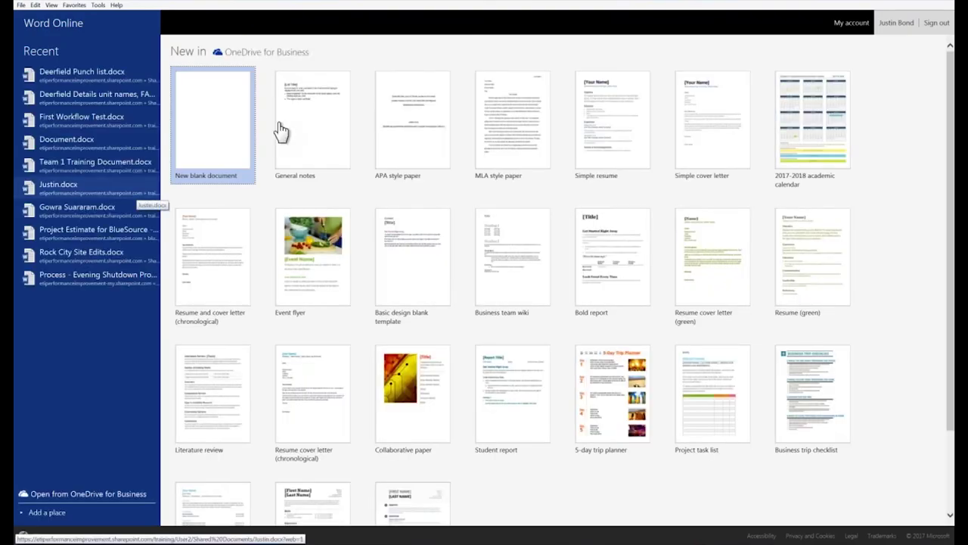
{"action": "left_click", "coordinate": [469, 3]}
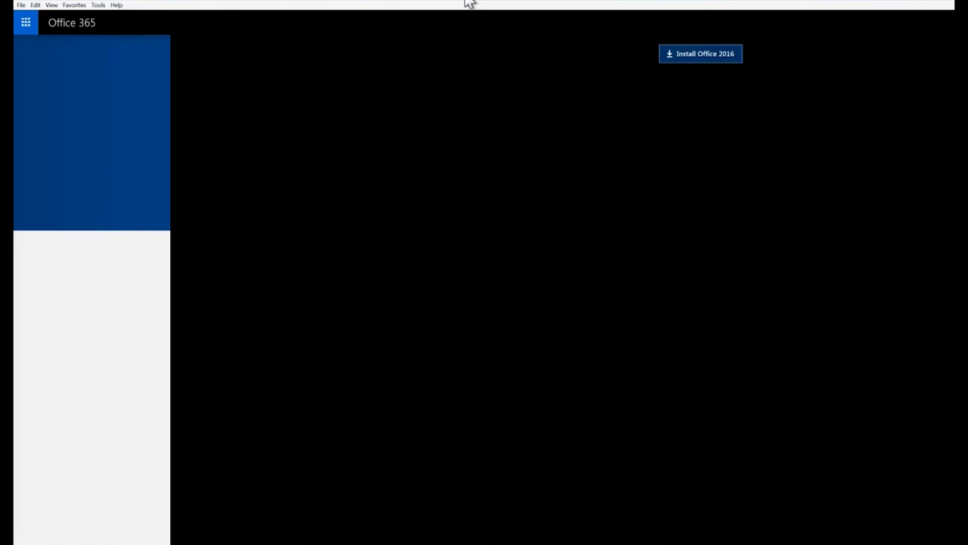
{"action": "left_click", "coordinate": [554, 3]}
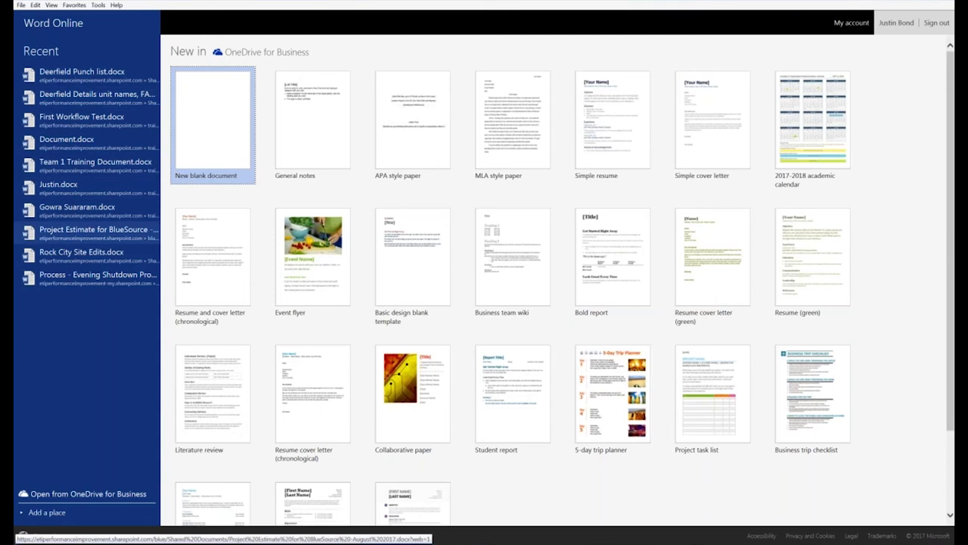
Step: Review the recent documents and the storage places that can be added in Word Online, including OneDrive for Business and Dropbox
{"action": "left_click", "coordinate": [76, 71]}
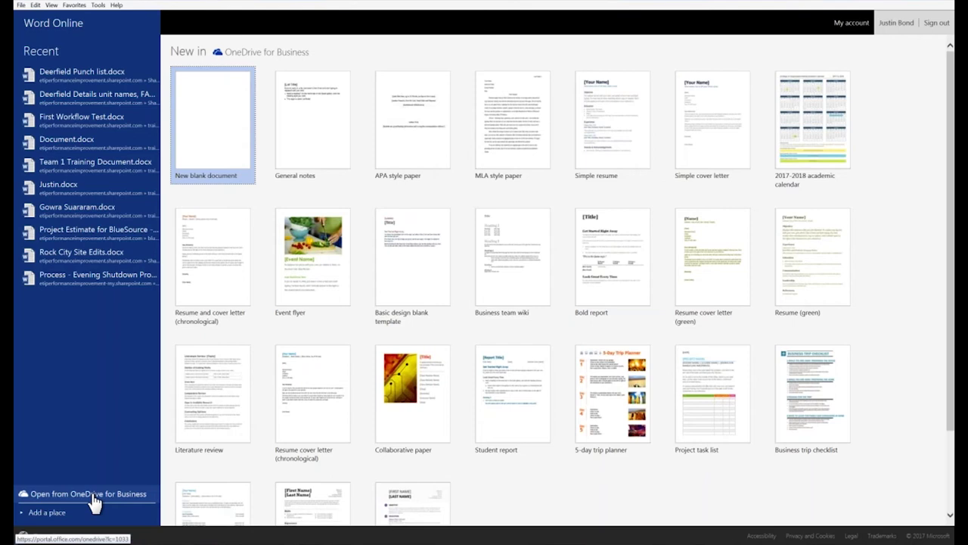
{"action": "left_click", "coordinate": [32, 514]}
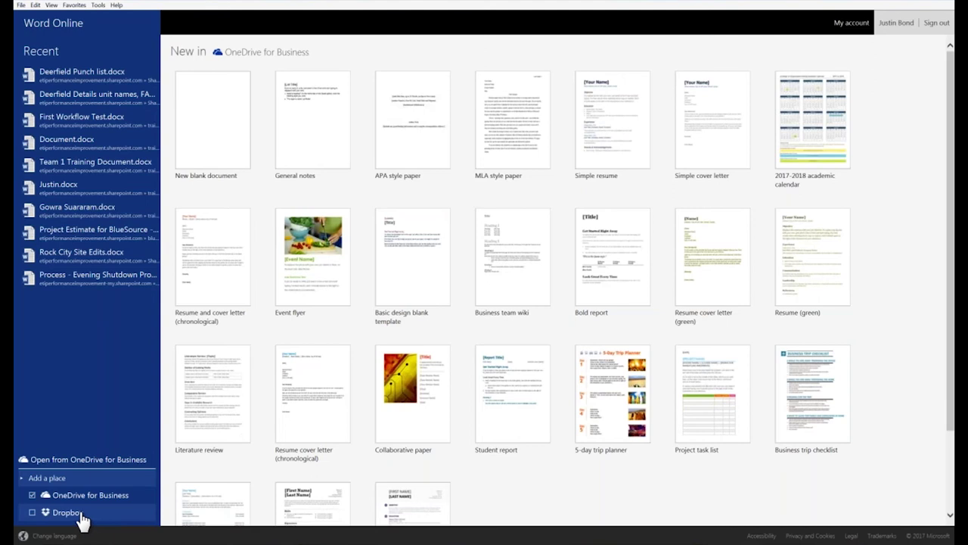
{"action": "left_click", "coordinate": [38, 477]}
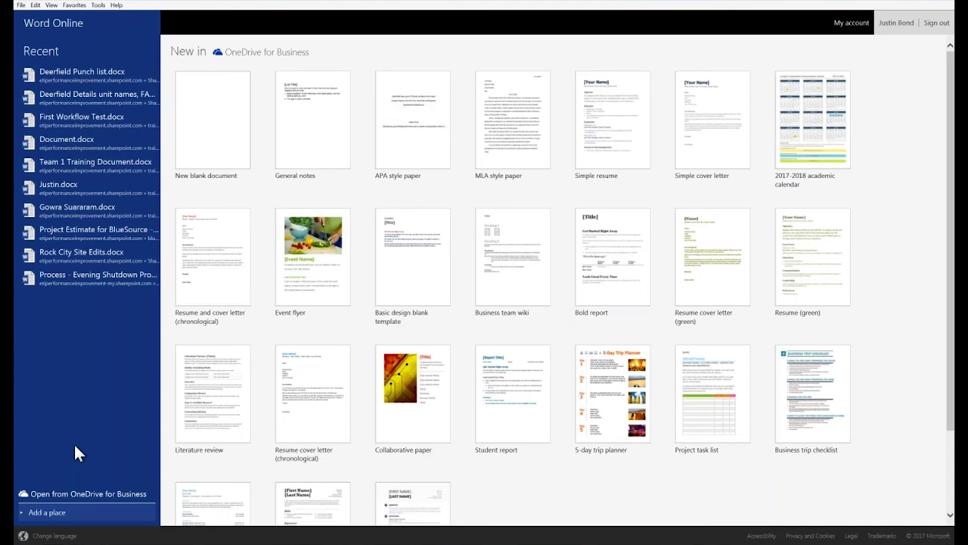
{"action": "left_click", "coordinate": [64, 502]}
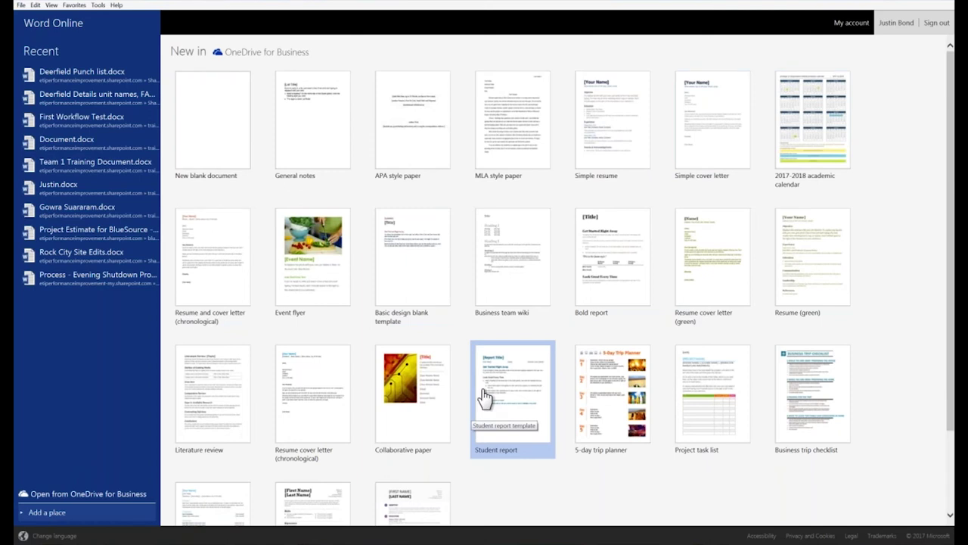
Step: Create a new blank document in Word Online
{"action": "left_click", "coordinate": [212, 121]}
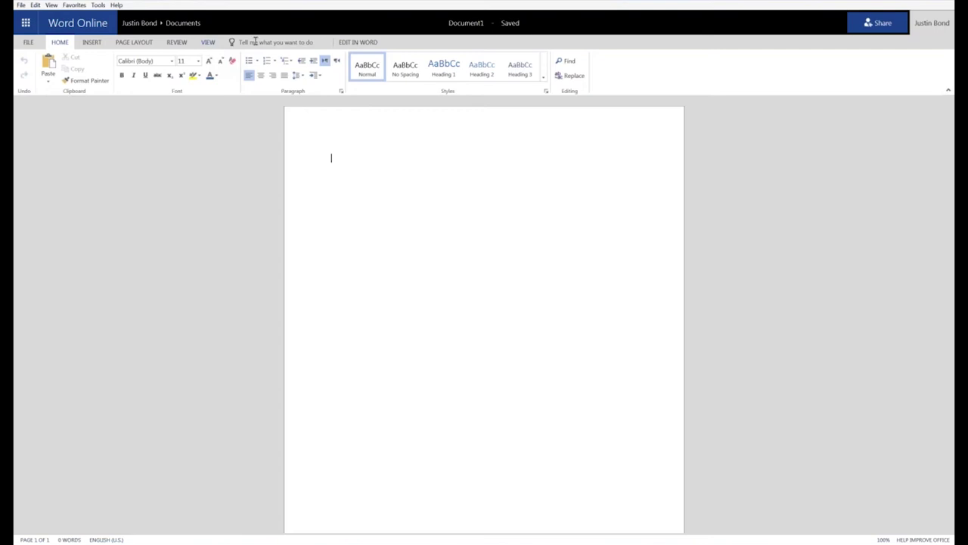
Step: Look at desktop Word's mail merge, review and view commands without signing in, and return to the online document
{"action": "left_click", "coordinate": [355, 43]}
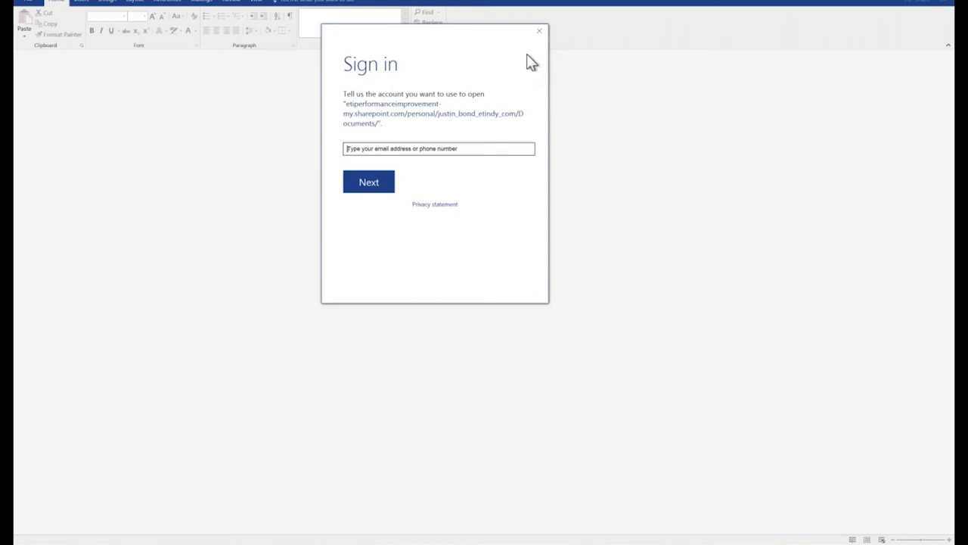
{"action": "left_click", "coordinate": [539, 32]}
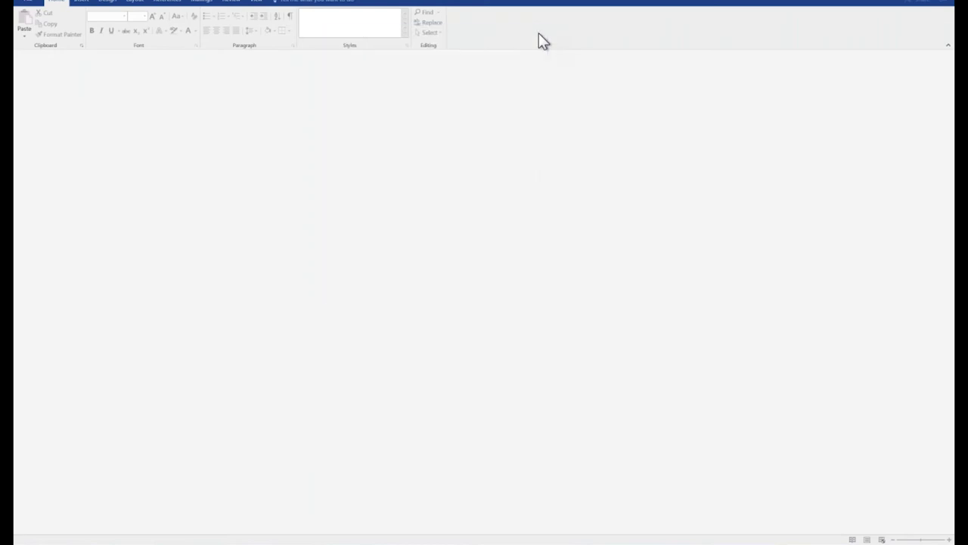
{"action": "left_click", "coordinate": [206, 3]}
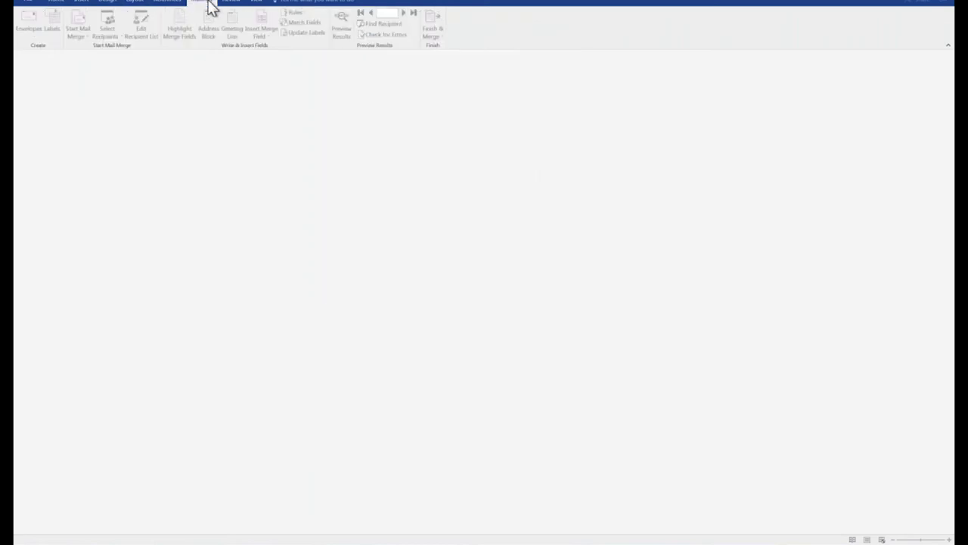
{"action": "left_click", "coordinate": [229, 3]}
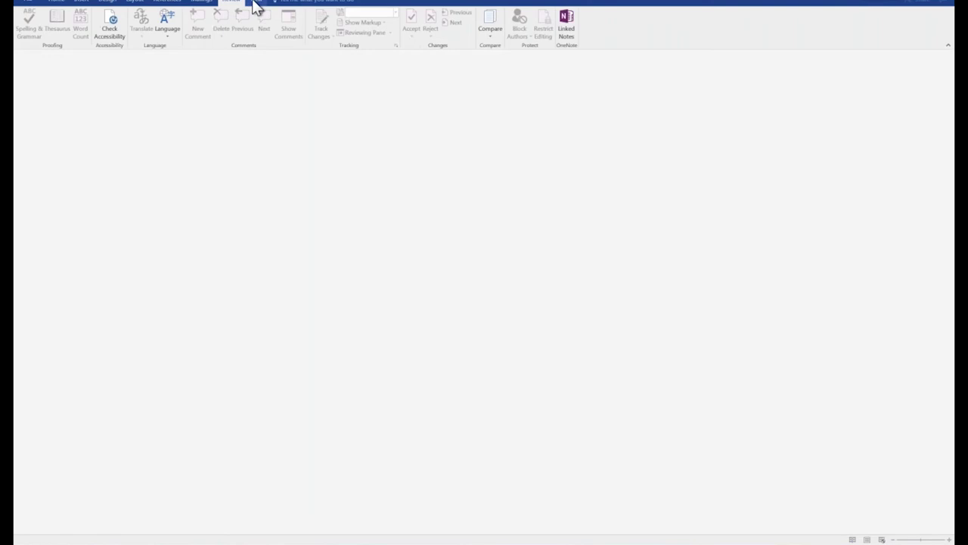
{"action": "left_click", "coordinate": [258, 3]}
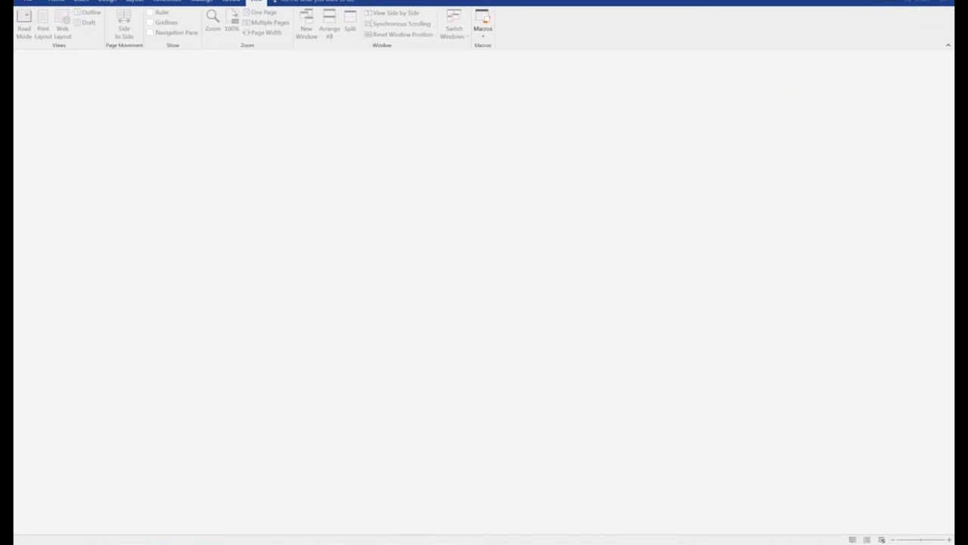
{"action": "left_click", "coordinate": [904, 11]}
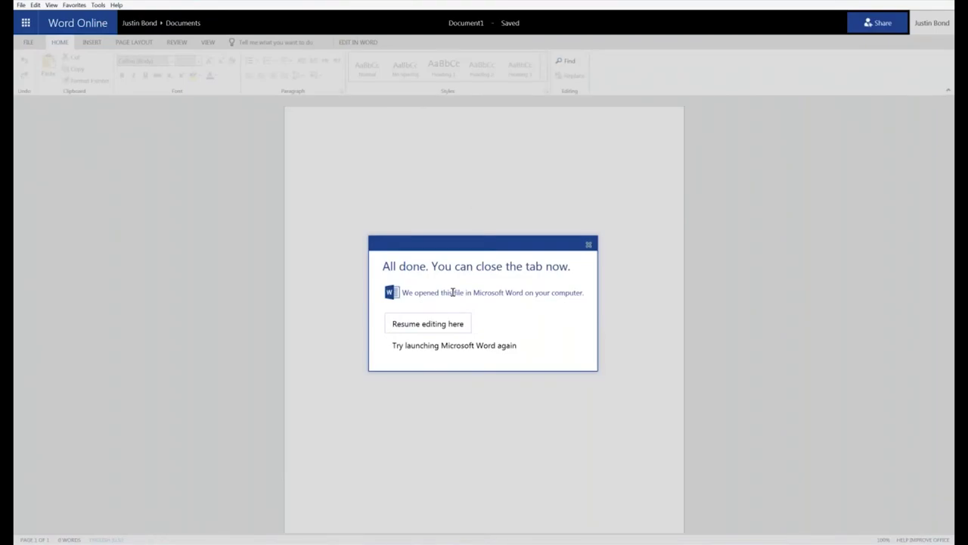
{"action": "left_click", "coordinate": [591, 246]}
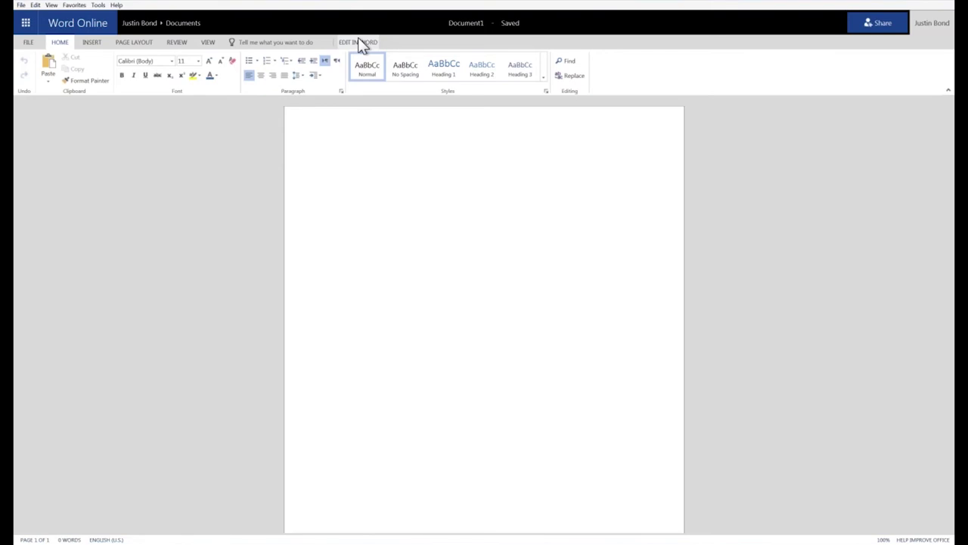
Step: Enter "Typing some text." in the blank document and check the file options
{"action": "type", "text": "/"}
{"action": "type", "text": "yp"}
{"action": "type", "text": "ing some text."}
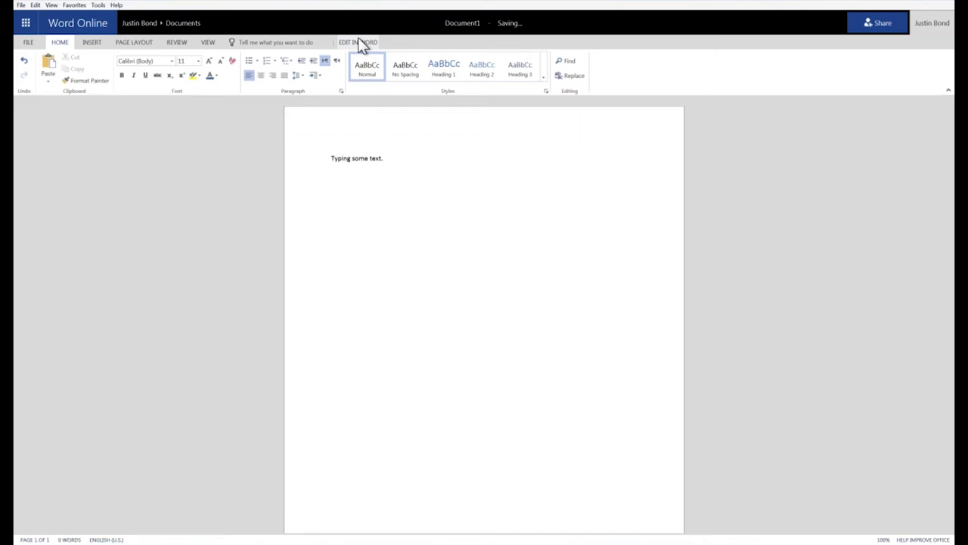
{"action": "left_click", "coordinate": [29, 43]}
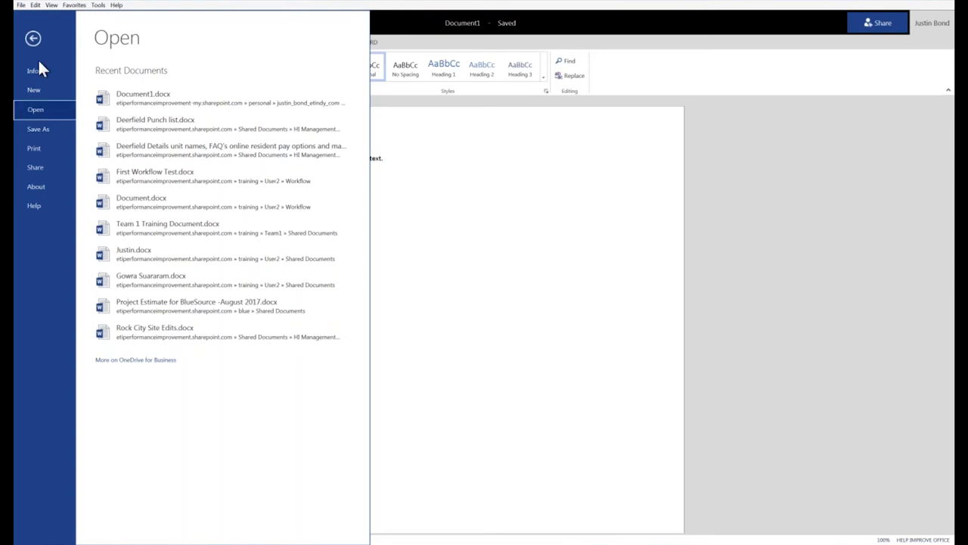
{"action": "left_click", "coordinate": [31, 38]}
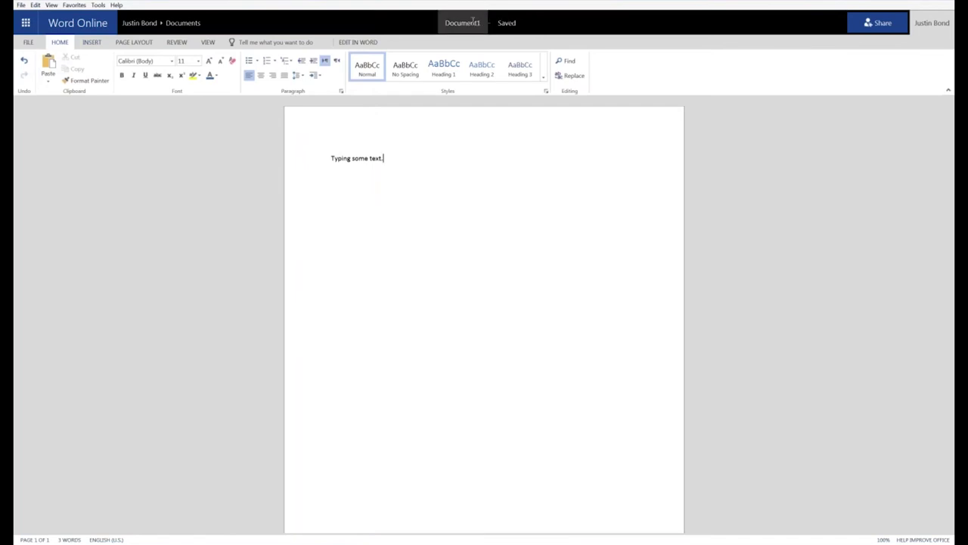
Step: Add the sentence "This is some more text that I'm typing." after the existing text
{"action": "mouse_move", "coordinate": [509, 28]}
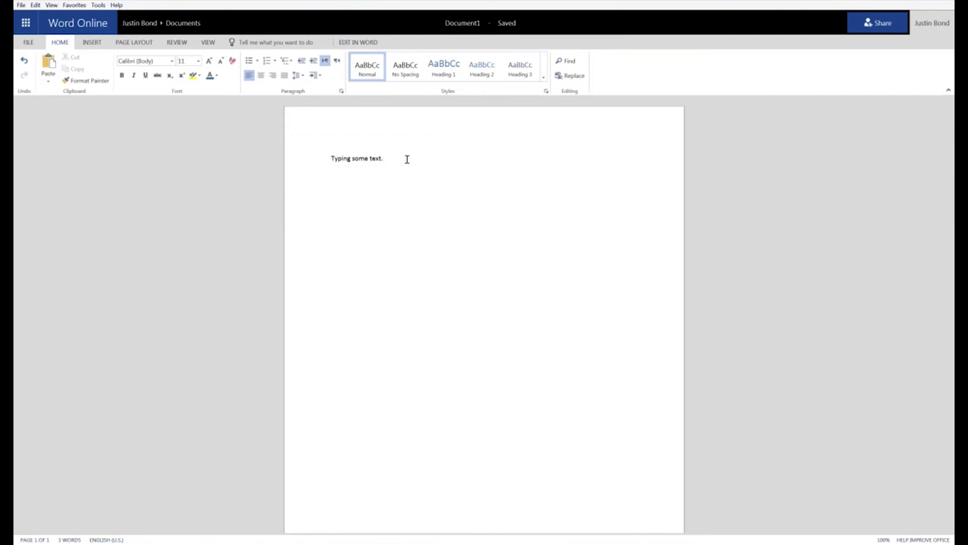
{"action": "type", "text": "This is some more text that I'm ty"}
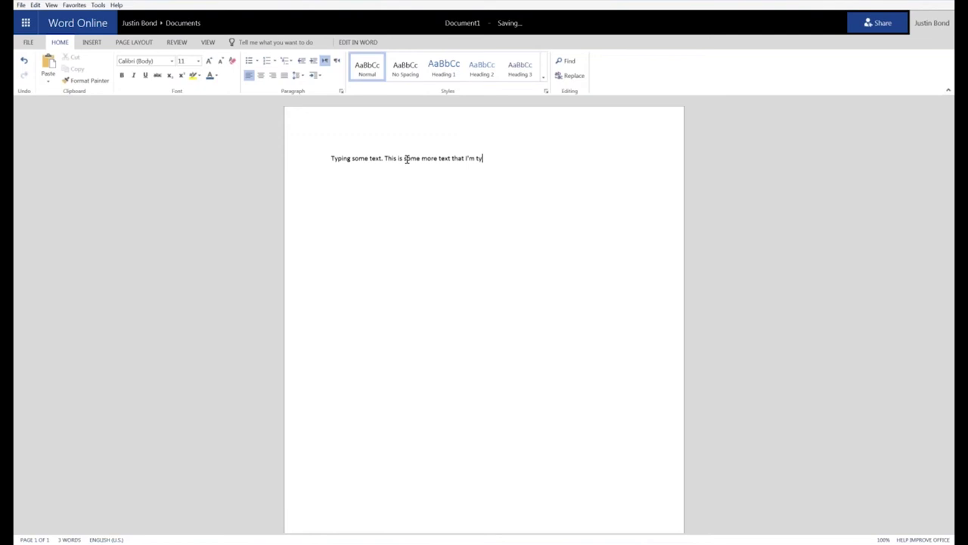
{"action": "type", "text": "ping."}
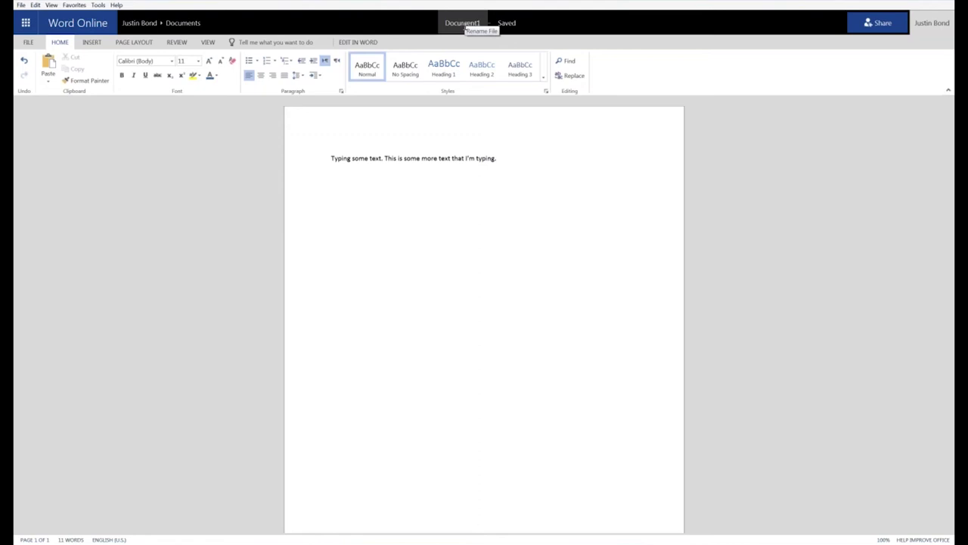
Step: Rename the document as "This is a test"
{"action": "left_click", "coordinate": [465, 25]}
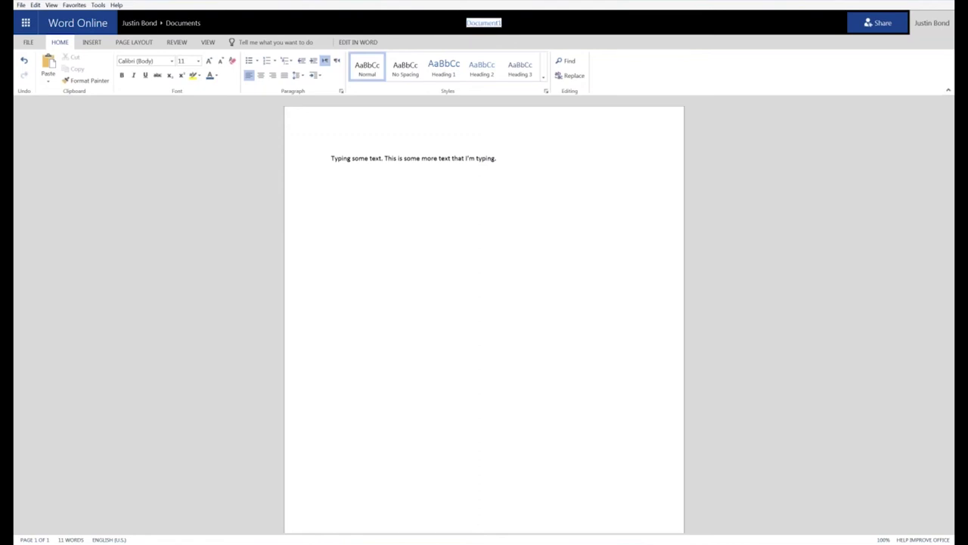
{"action": "key", "text": "BackSpace"}
{"action": "type", "text": "This is a test"}
{"action": "key", "text": "Return"}
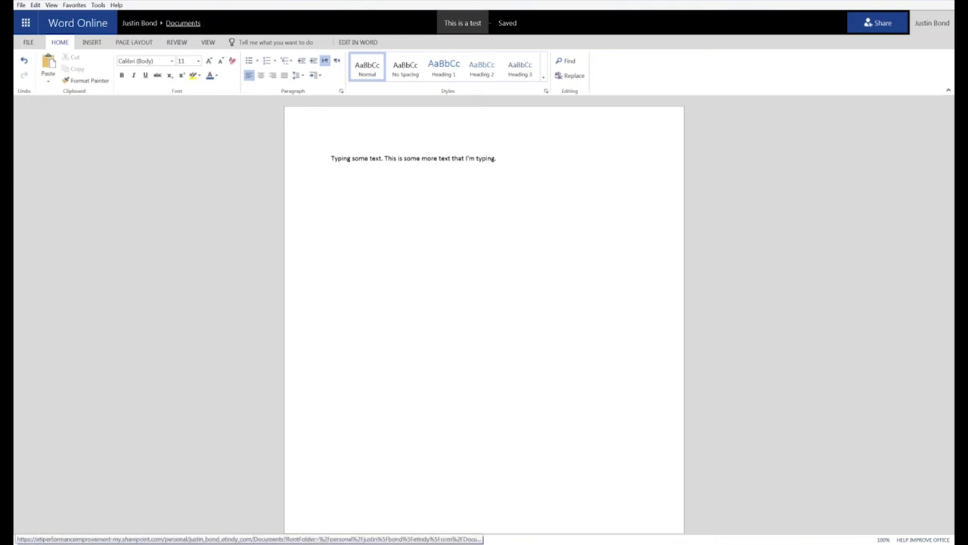
Step: Go to the document's OneDrive folder and open This is a test.docx in the Word viewer, dismissing the viewer's introduction
{"action": "left_click", "coordinate": [183, 23]}
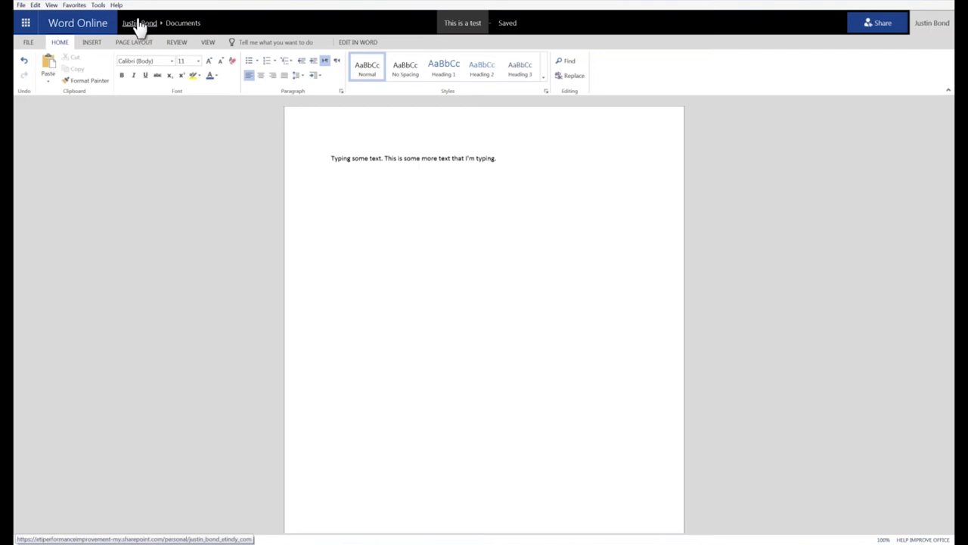
{"action": "left_click", "coordinate": [179, 24]}
{"action": "left_click", "coordinate": [180, 24]}
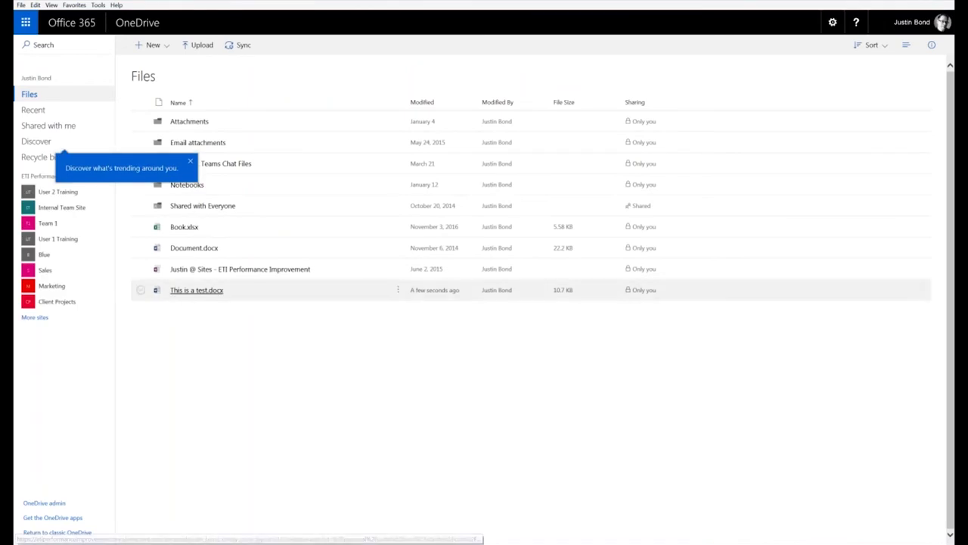
{"action": "left_click", "coordinate": [196, 290]}
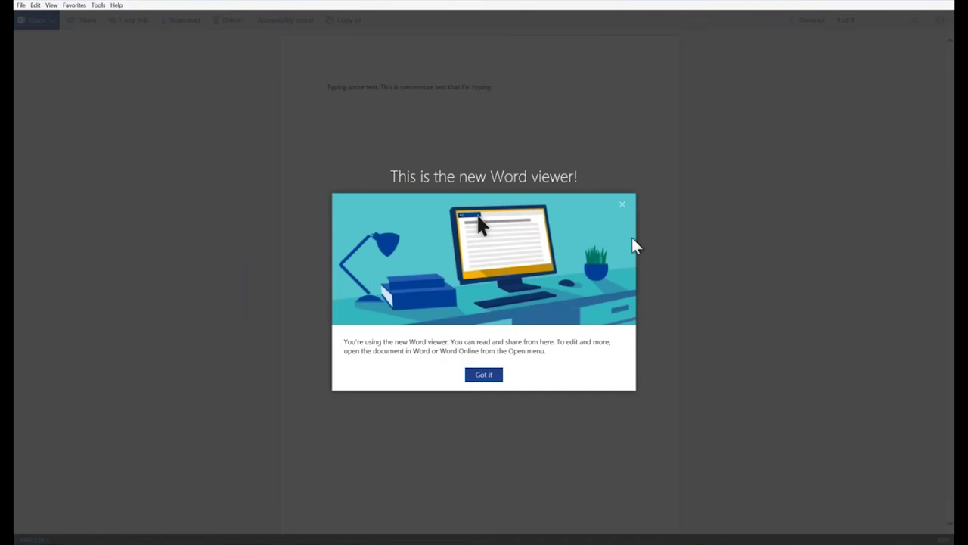
{"action": "left_click", "coordinate": [622, 205]}
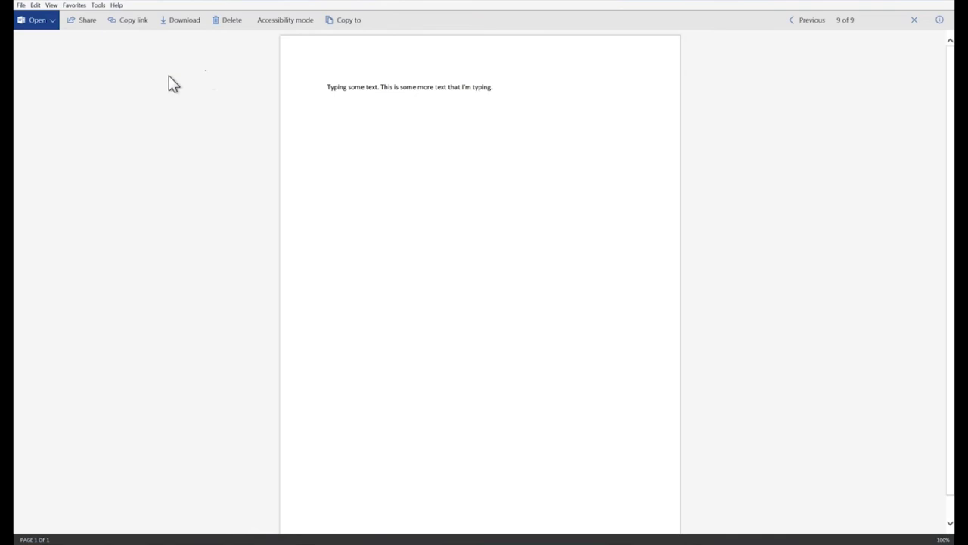
{"action": "left_click", "coordinate": [49, 31]}
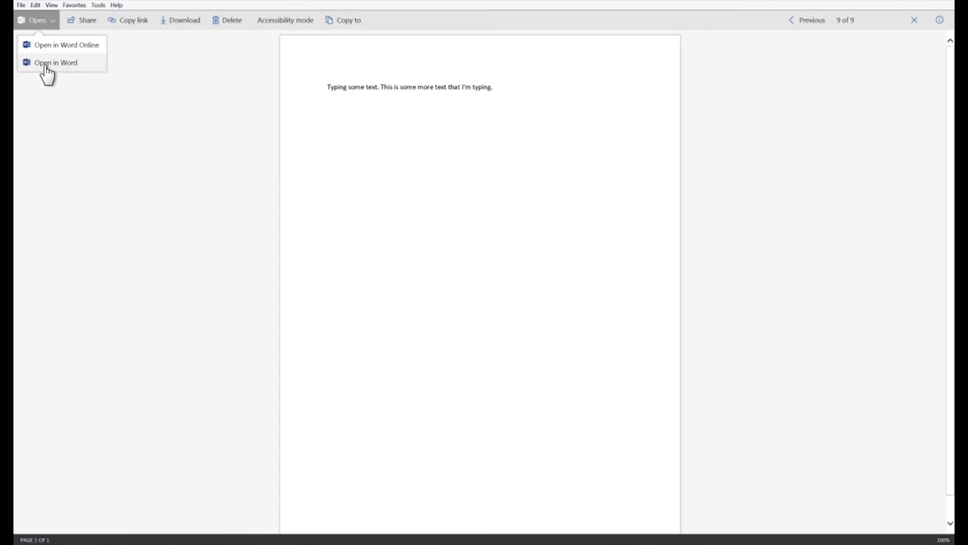
{"action": "left_click", "coordinate": [128, 121]}
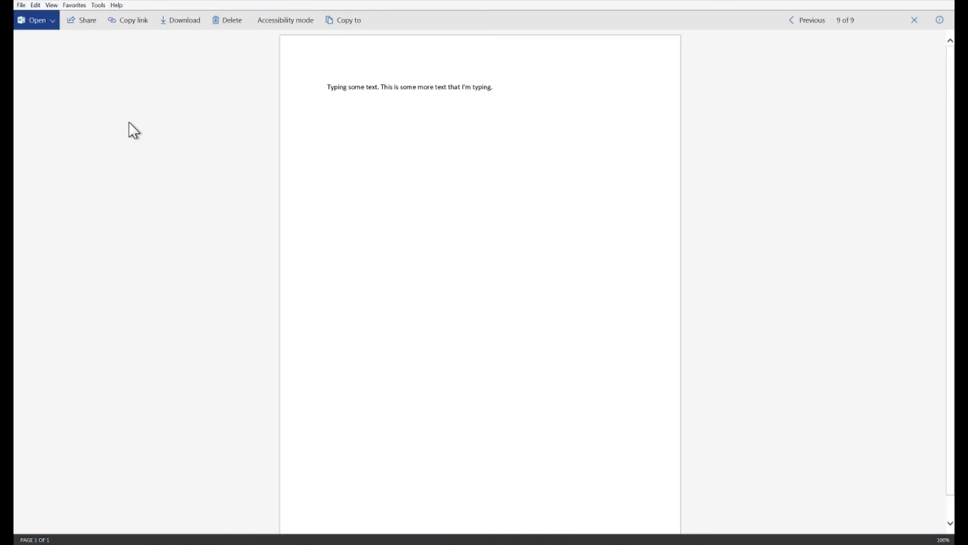
Step: Restrict the document's sharing link to specific people without editing rights, and close the sharing dialog without sending
{"action": "left_click", "coordinate": [86, 27]}
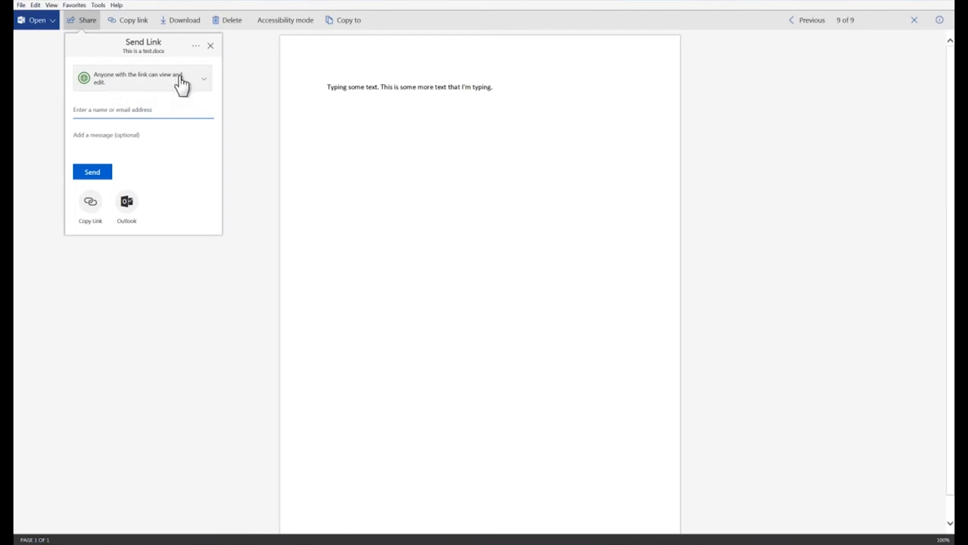
{"action": "left_click", "coordinate": [75, 111]}
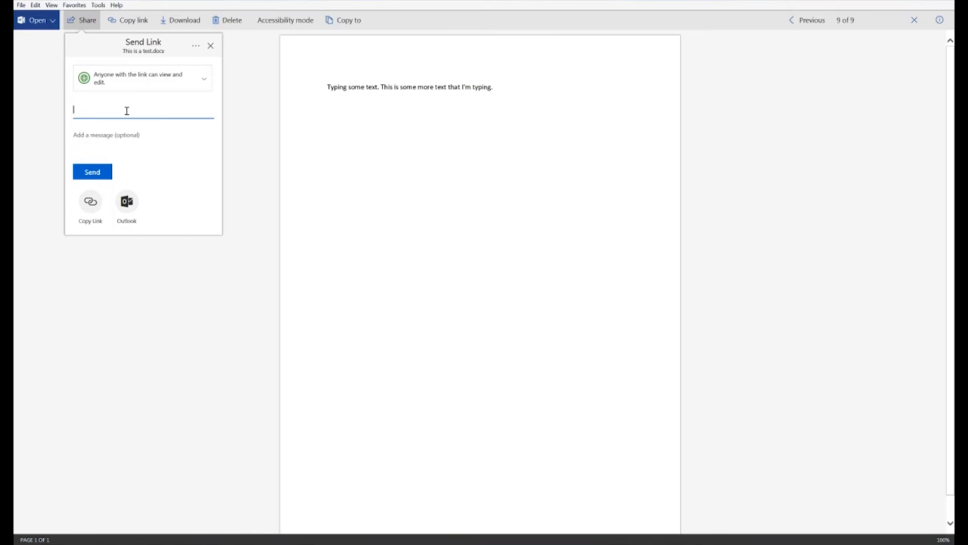
{"action": "left_click", "coordinate": [206, 80]}
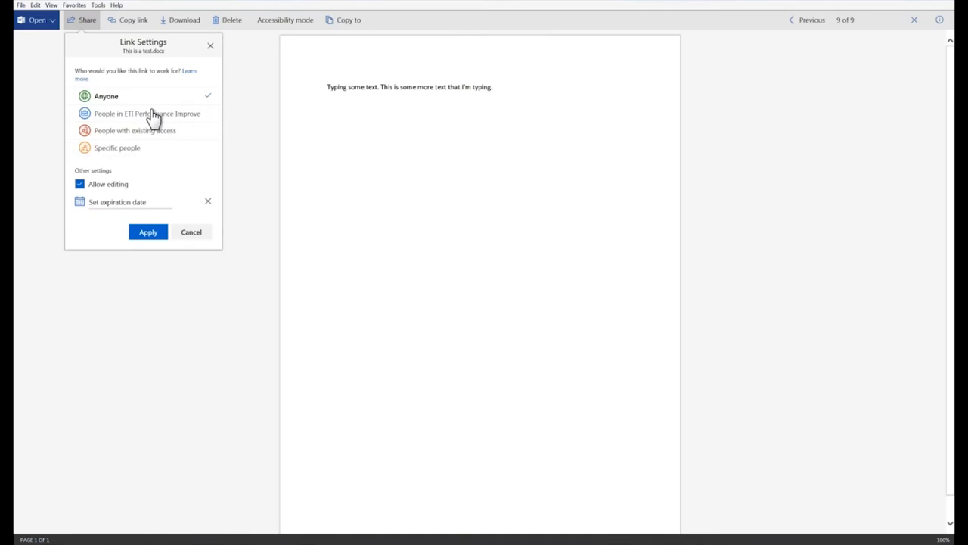
{"action": "left_click", "coordinate": [114, 118]}
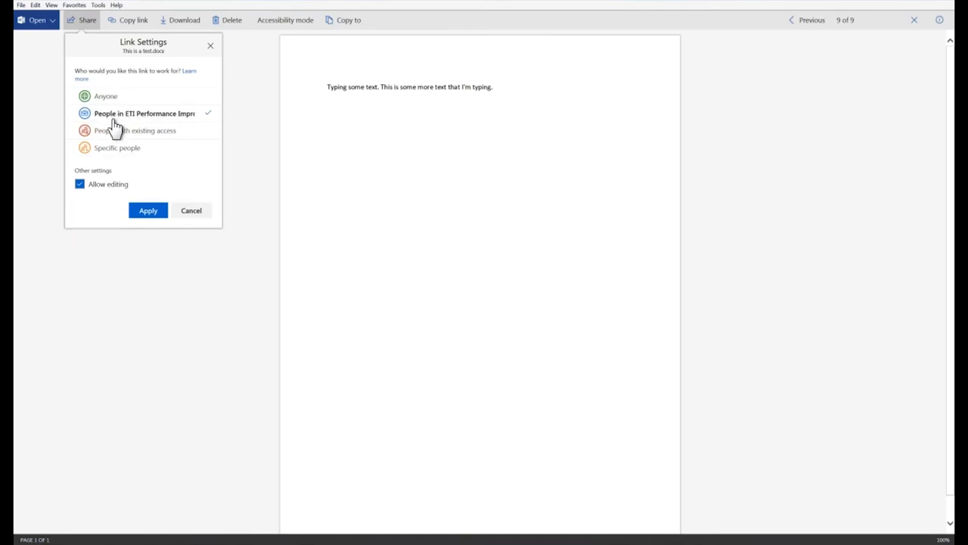
{"action": "left_click", "coordinate": [112, 152]}
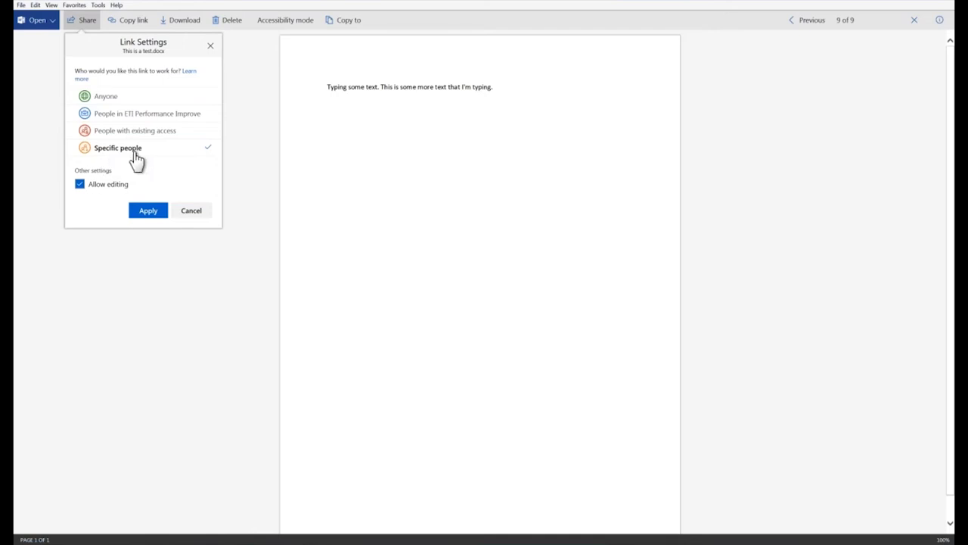
{"action": "left_click", "coordinate": [79, 185]}
{"action": "left_click", "coordinate": [146, 211]}
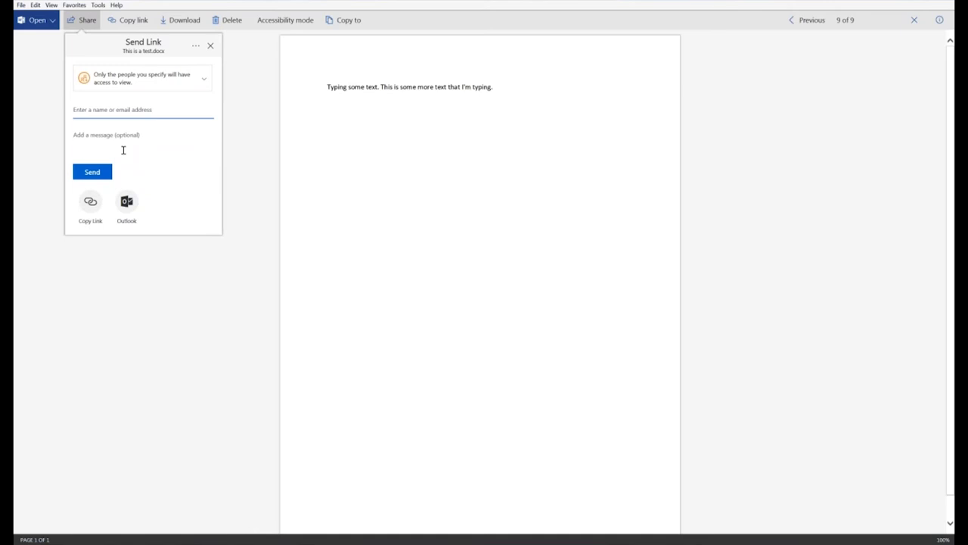
{"action": "left_click", "coordinate": [100, 110]}
{"action": "left_click", "coordinate": [210, 47]}
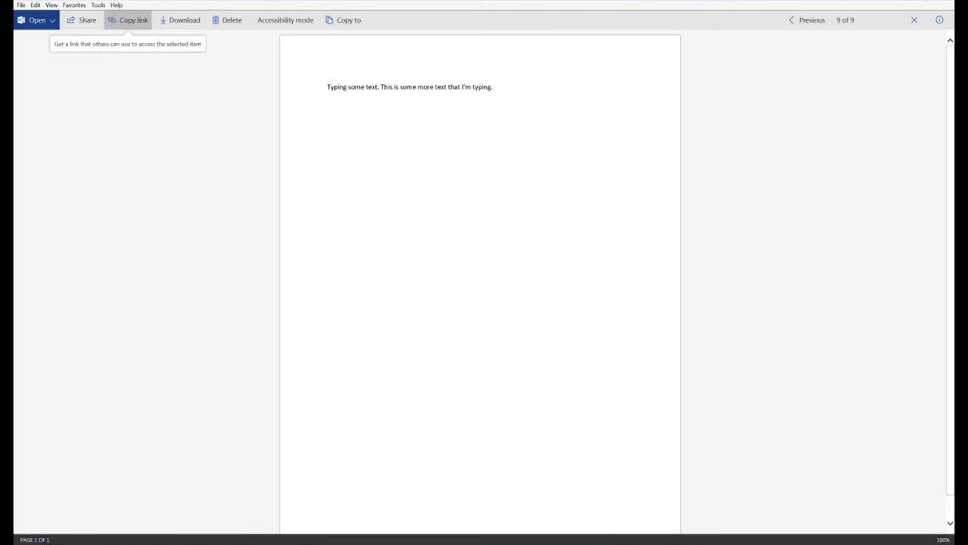
Step: Copy a link to This is a test.docx, allowing clipboard access, and check the link settings without changing them
{"action": "left_click", "coordinate": [129, 20]}
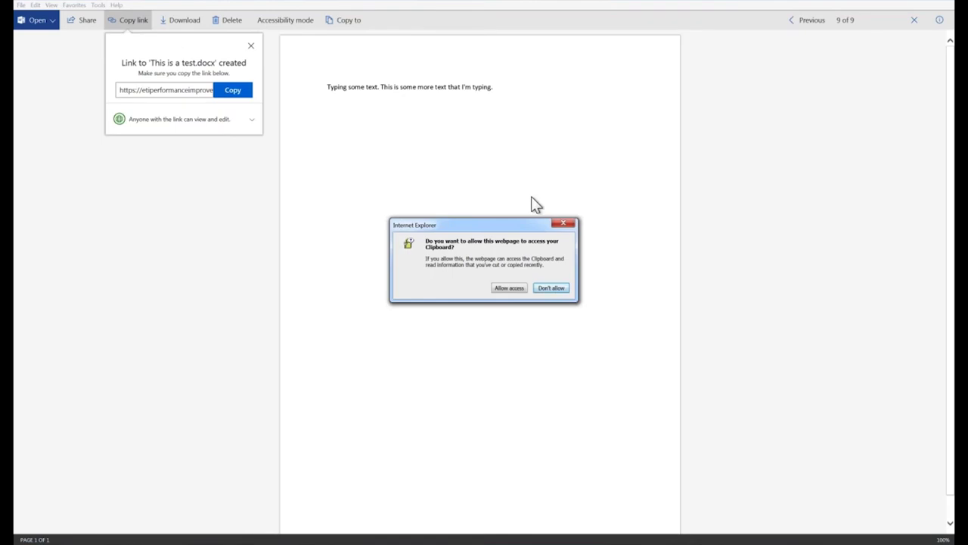
{"action": "left_click", "coordinate": [509, 288]}
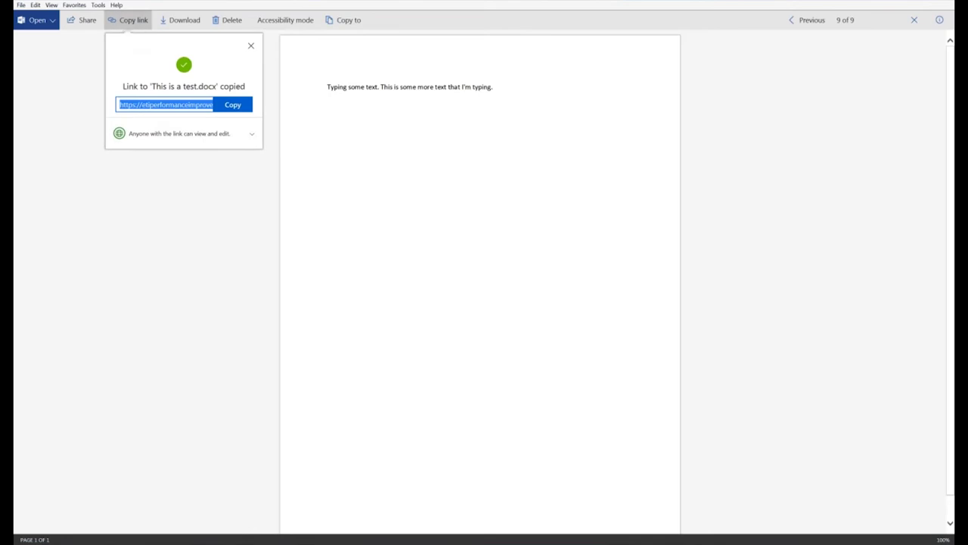
{"action": "left_click", "coordinate": [254, 136]}
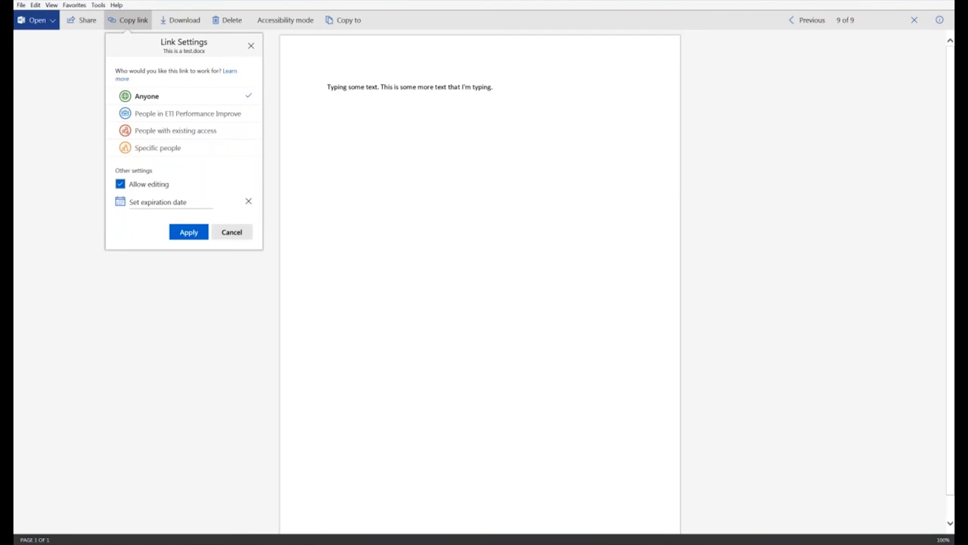
{"action": "left_click", "coordinate": [232, 232]}
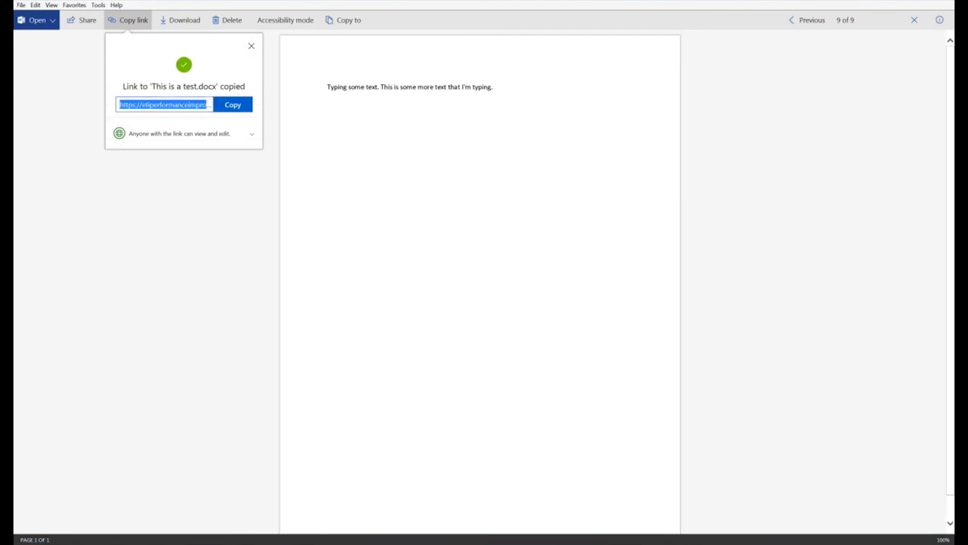
{"action": "key", "text": "Escape"}
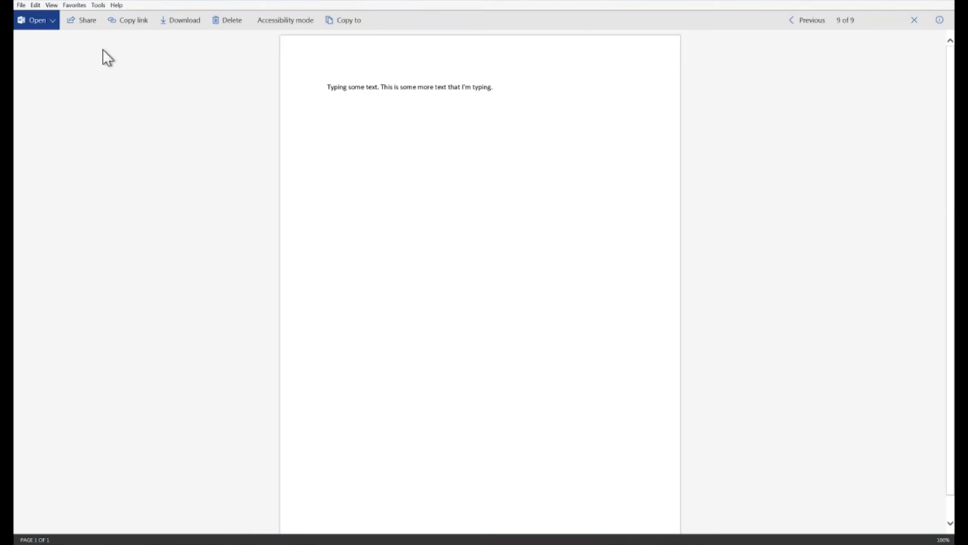
Step: Open This is a test.docx in Word Online, and close the document tabs to return to the Office 365 home page
{"action": "left_click", "coordinate": [50, 29]}
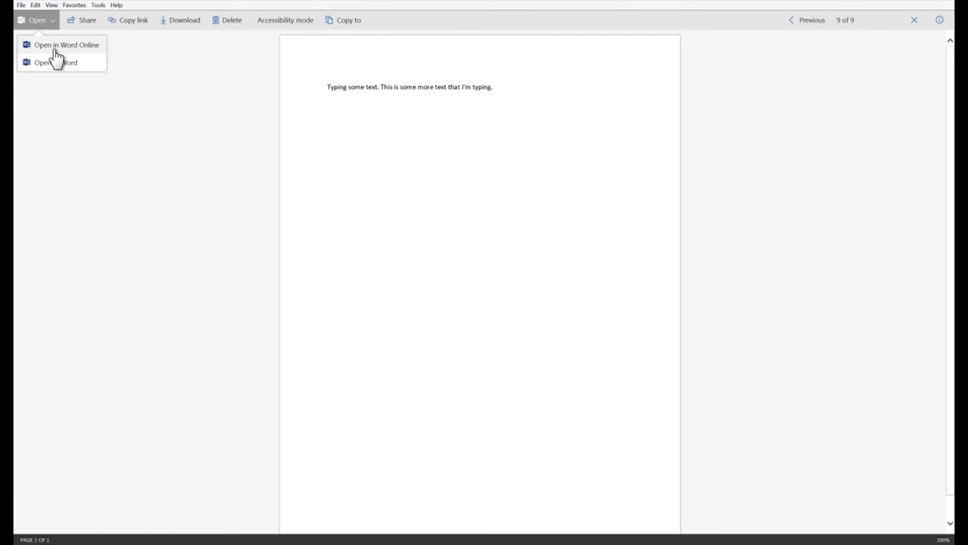
{"action": "left_click", "coordinate": [59, 49]}
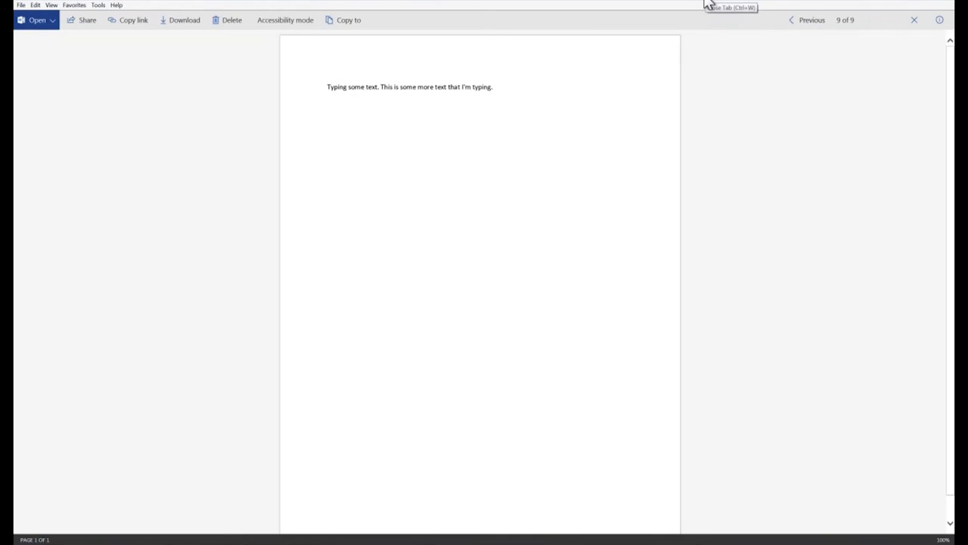
{"action": "left_click", "coordinate": [707, 4]}
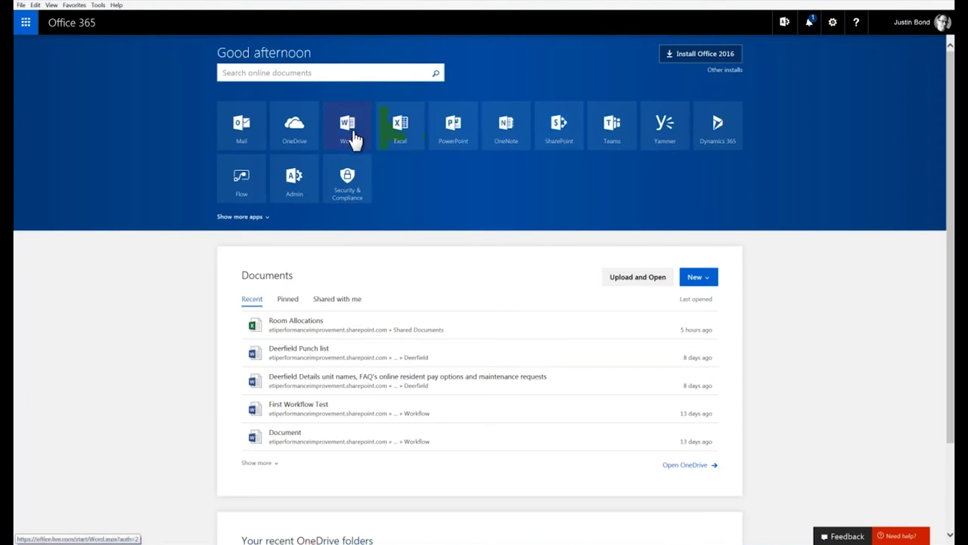
Step: Open Word Online from the Office 365 home page and enlarge its window to view the recent documents
{"action": "left_click", "coordinate": [353, 137]}
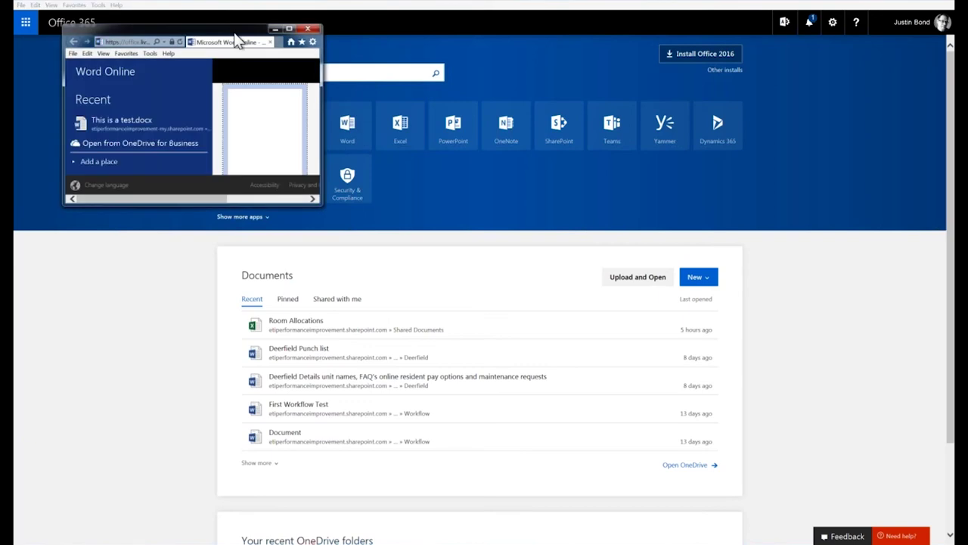
{"action": "left_click_drag", "start_coordinate": [234, 34], "coordinate": [310, 110]}
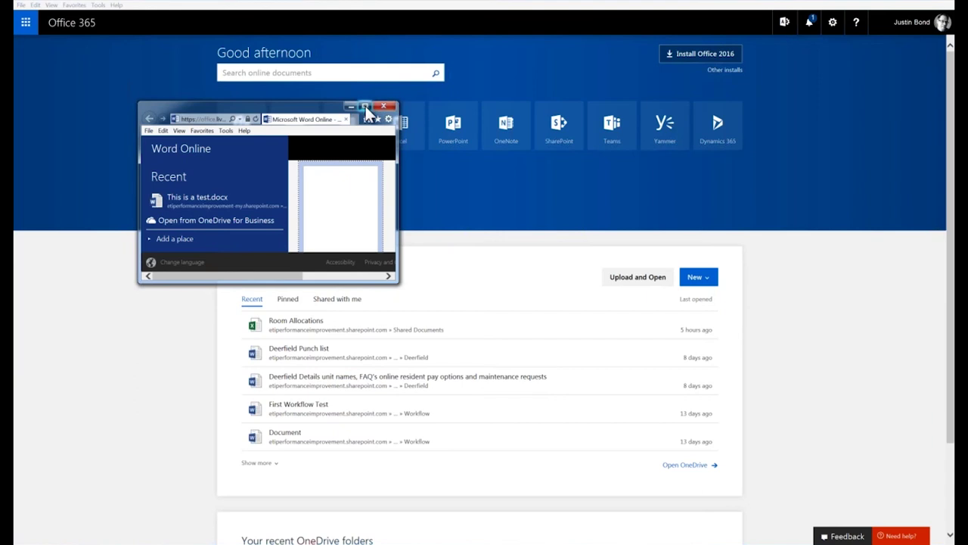
{"action": "left_click", "coordinate": [365, 107]}
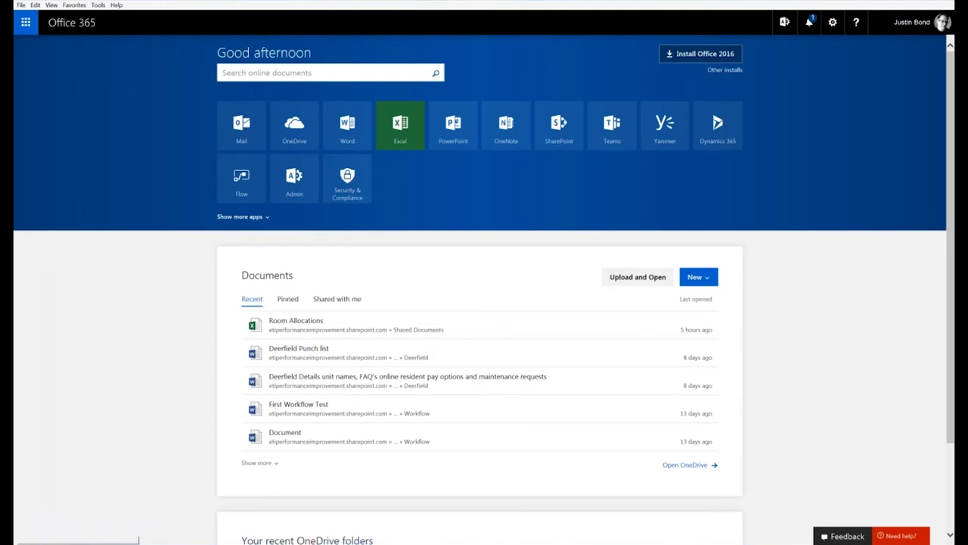
Step: Switch to Excel Online and create a new blank workbook
{"action": "left_click", "coordinate": [27, 25]}
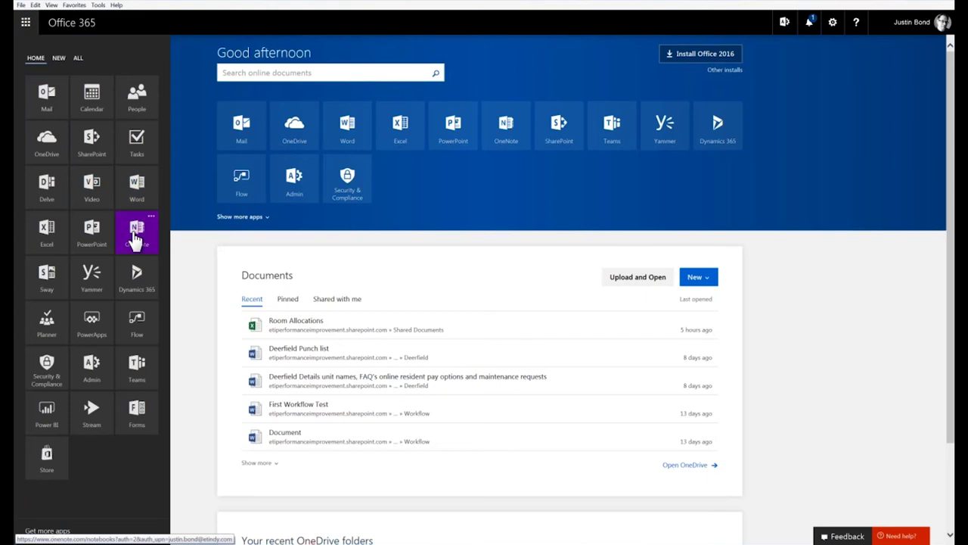
{"action": "left_click", "coordinate": [46, 230]}
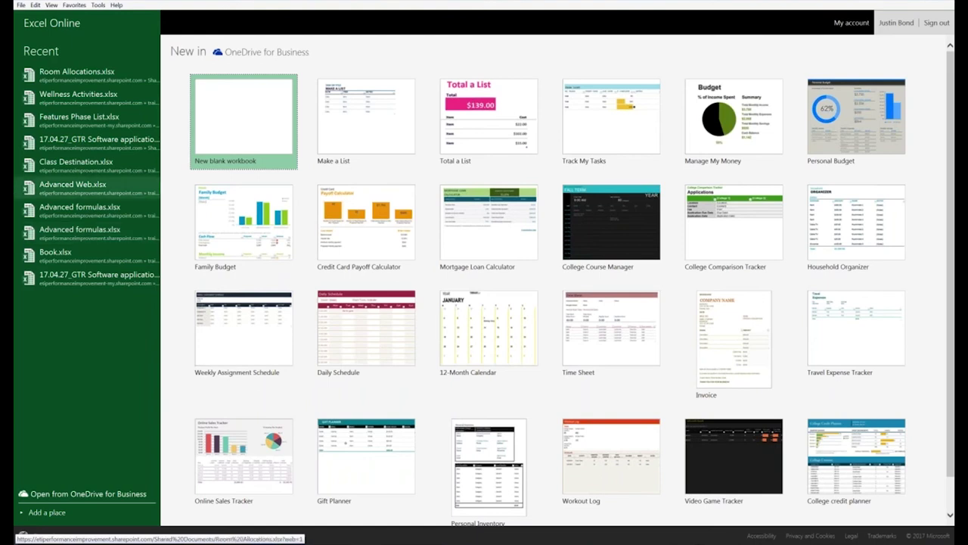
{"action": "left_click", "coordinate": [68, 188]}
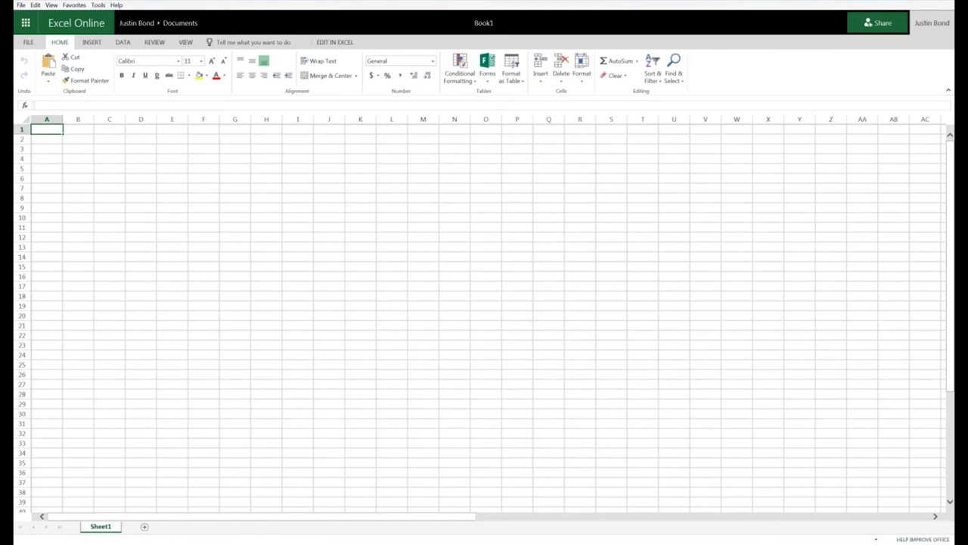
Step: Try out cell selection on the blank Sheet1, using single cells and the ranges A1:D8 and K12:O21
{"action": "left_click", "coordinate": [142, 158]}
{"action": "left_click", "coordinate": [162, 168]}
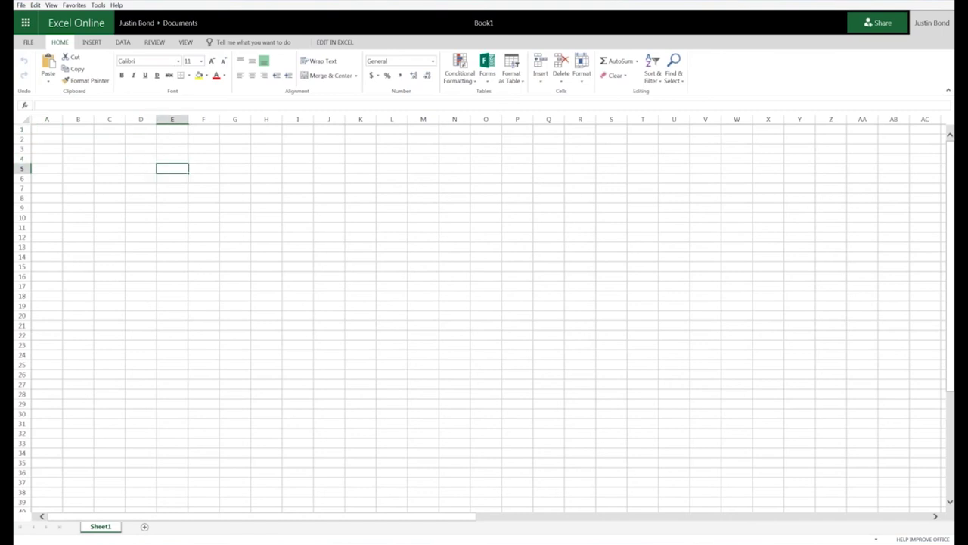
{"action": "left_click", "coordinate": [151, 161]}
{"action": "left_click", "coordinate": [172, 173]}
{"action": "left_click_drag", "start_coordinate": [47, 130], "coordinate": [142, 198]}
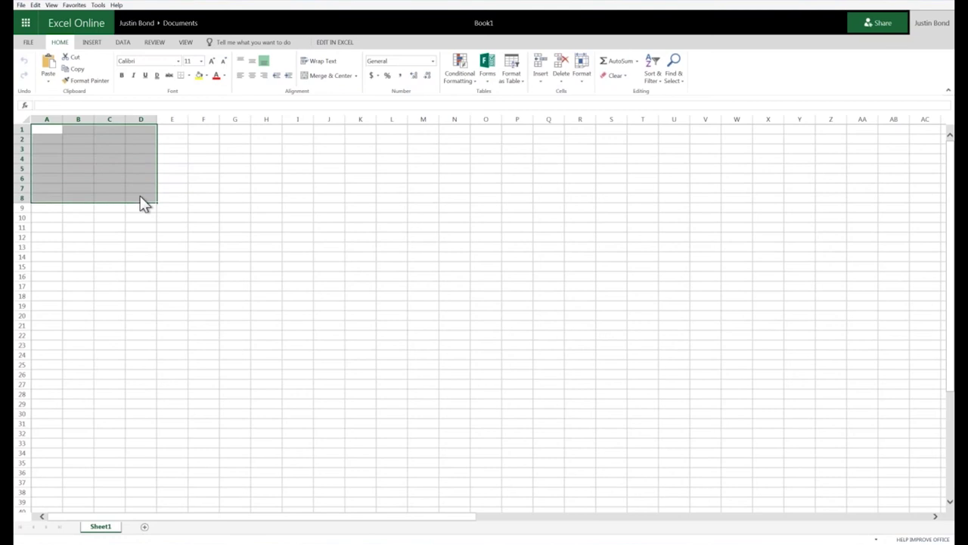
{"action": "left_click", "coordinate": [361, 237]}
{"action": "left_click_drag", "start_coordinate": [361, 237], "coordinate": [499, 333]}
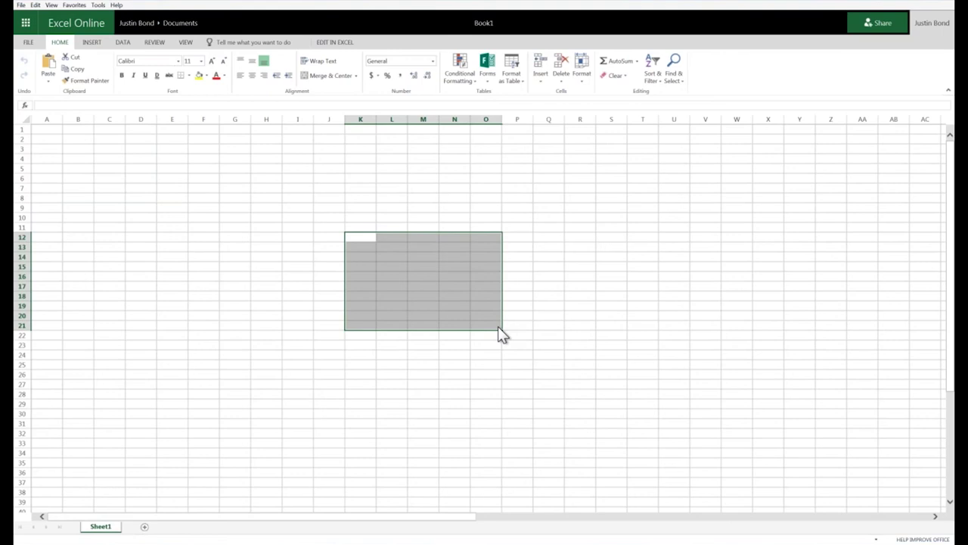
{"action": "left_click", "coordinate": [415, 213]}
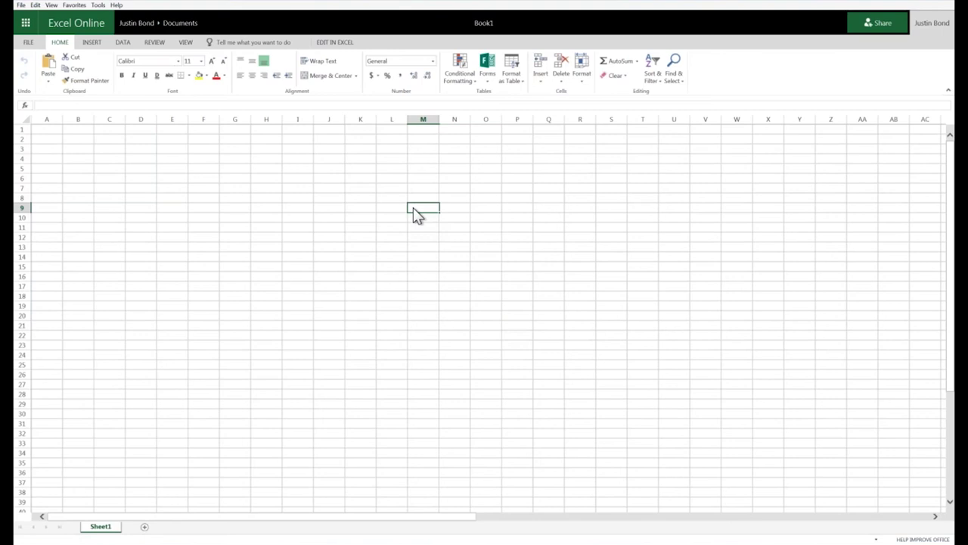
{"action": "left_click", "coordinate": [146, 216]}
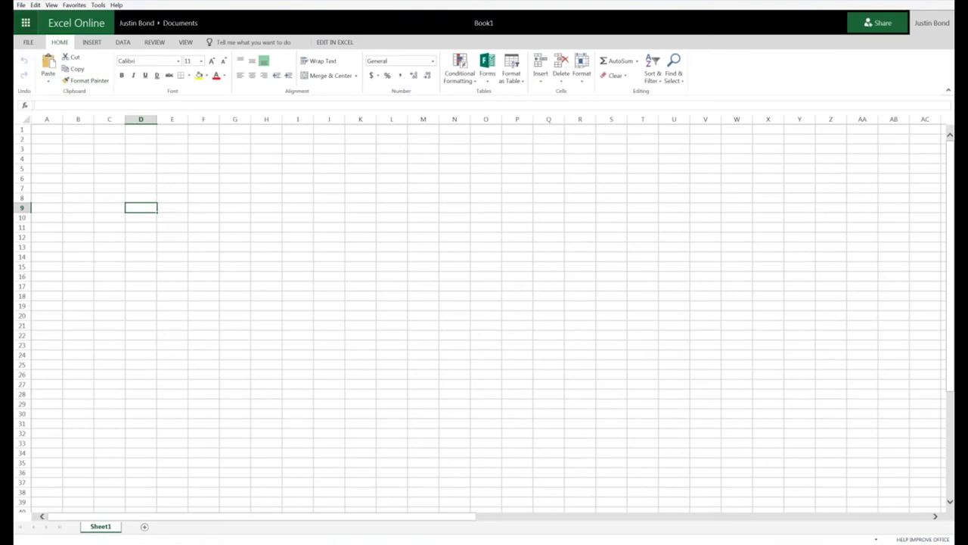
Step: Switch to Planner and go through its welcome introduction to reach the Planner Hub
{"action": "left_click", "coordinate": [25, 23]}
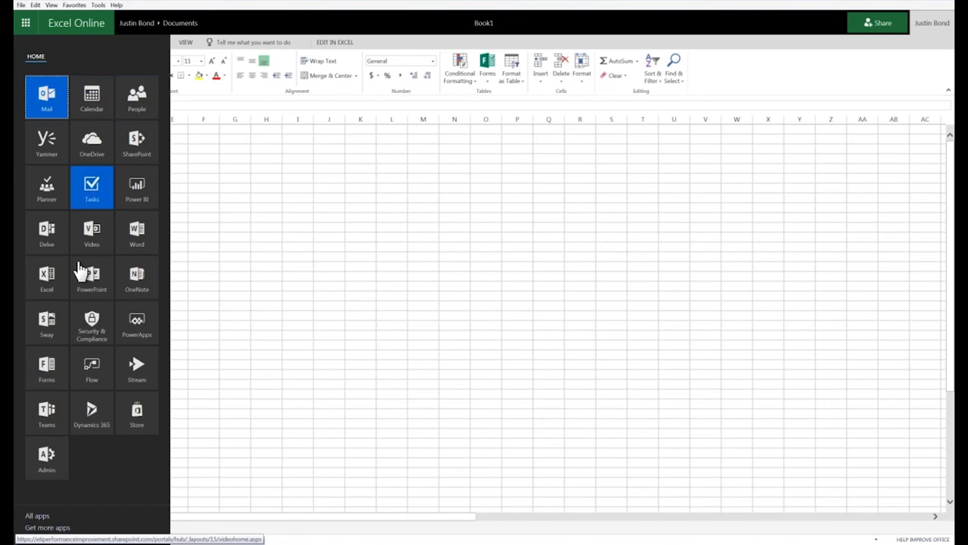
{"action": "left_click", "coordinate": [46, 187]}
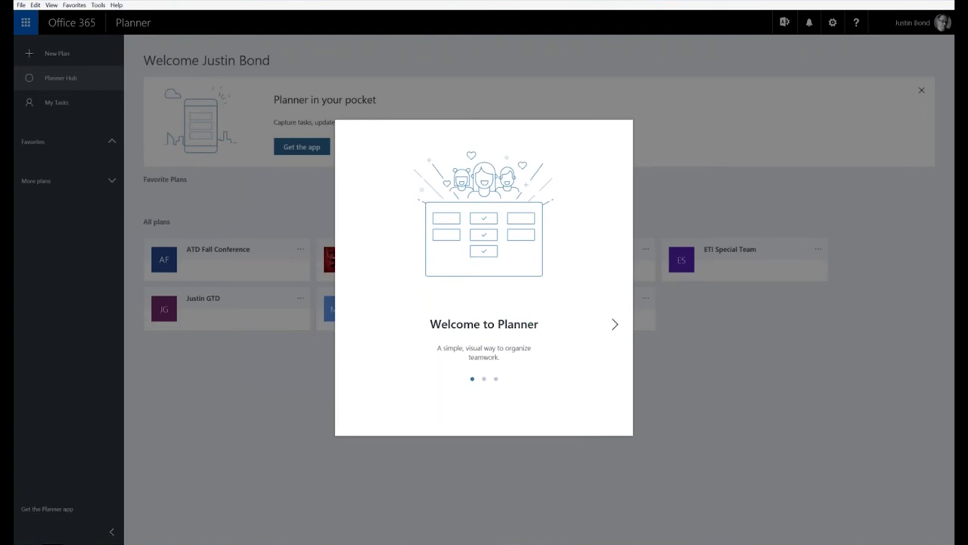
{"action": "left_click", "coordinate": [615, 324]}
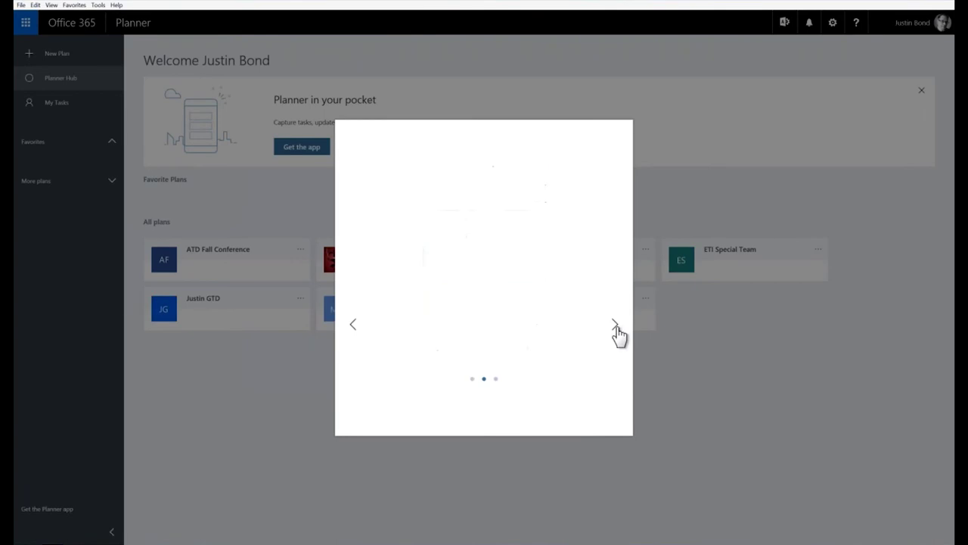
{"action": "left_click", "coordinate": [615, 324]}
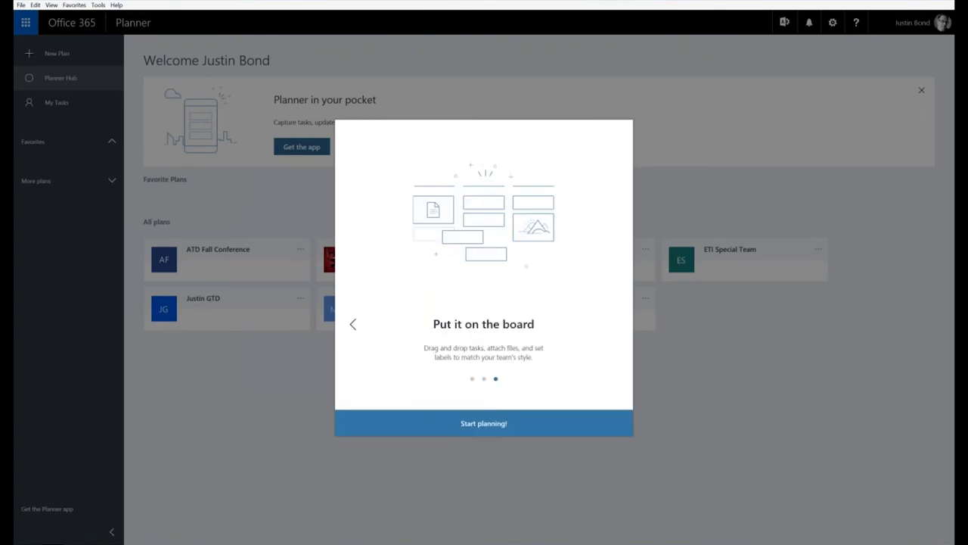
{"action": "left_click", "coordinate": [500, 435]}
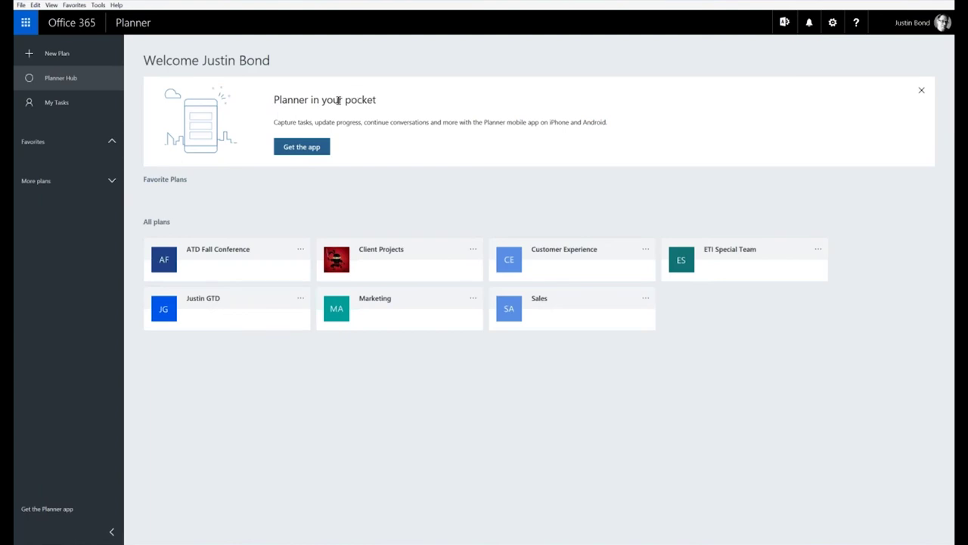
Step: Create a new plan named Training with its privacy set to Private
{"action": "left_click", "coordinate": [79, 59]}
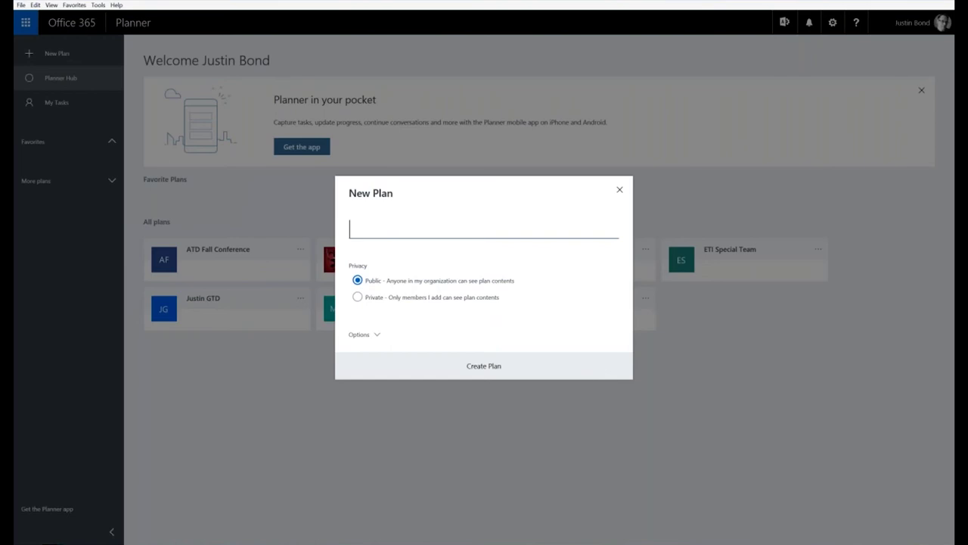
{"action": "type", "text": "Training"}
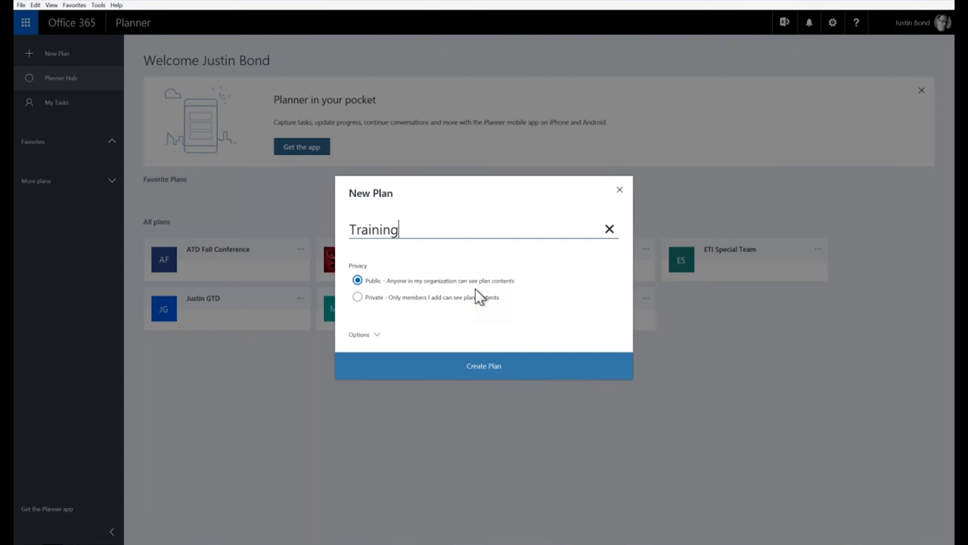
{"action": "left_click", "coordinate": [436, 298]}
{"action": "left_click", "coordinate": [357, 280]}
{"action": "left_click", "coordinate": [357, 297]}
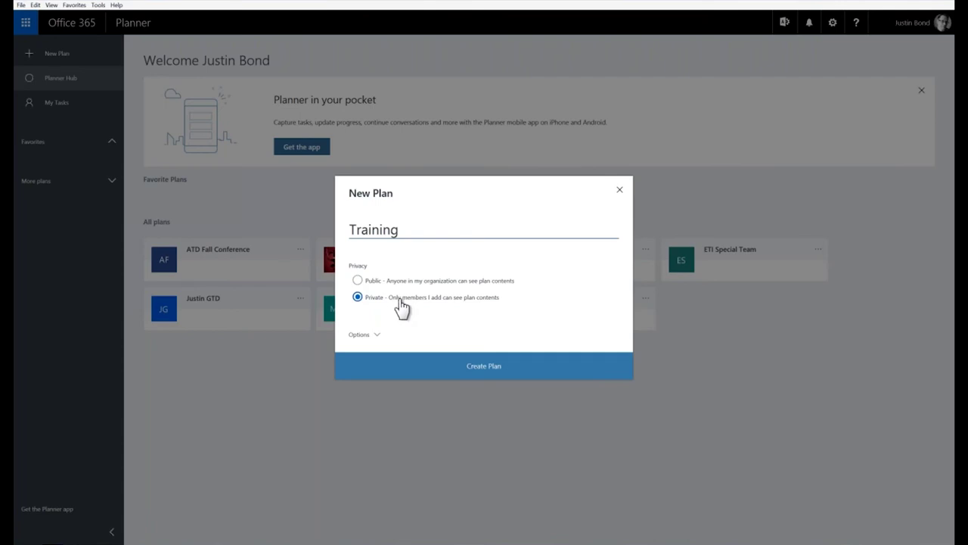
{"action": "left_click", "coordinate": [471, 370]}
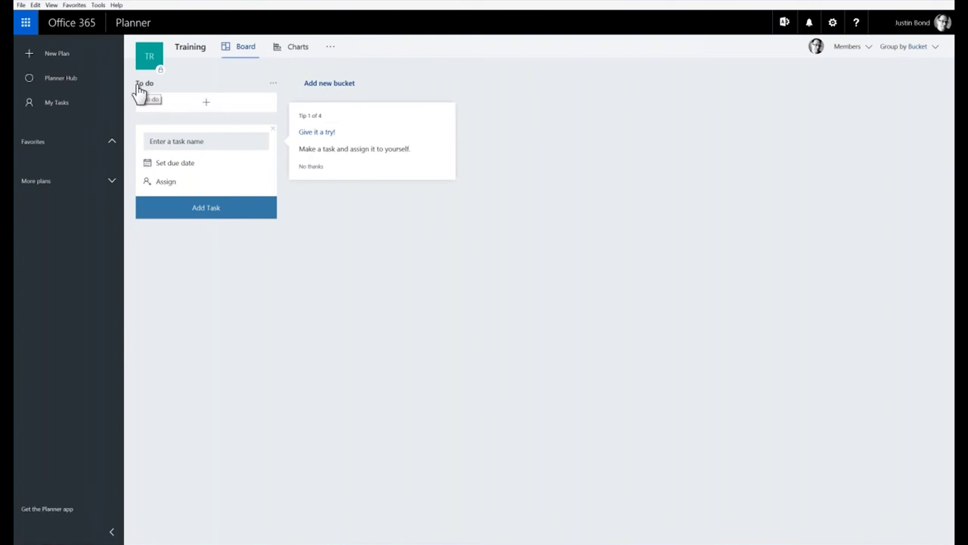
Step: Add two new buckets named Doing and Done to the Training board
{"action": "left_click", "coordinate": [337, 84]}
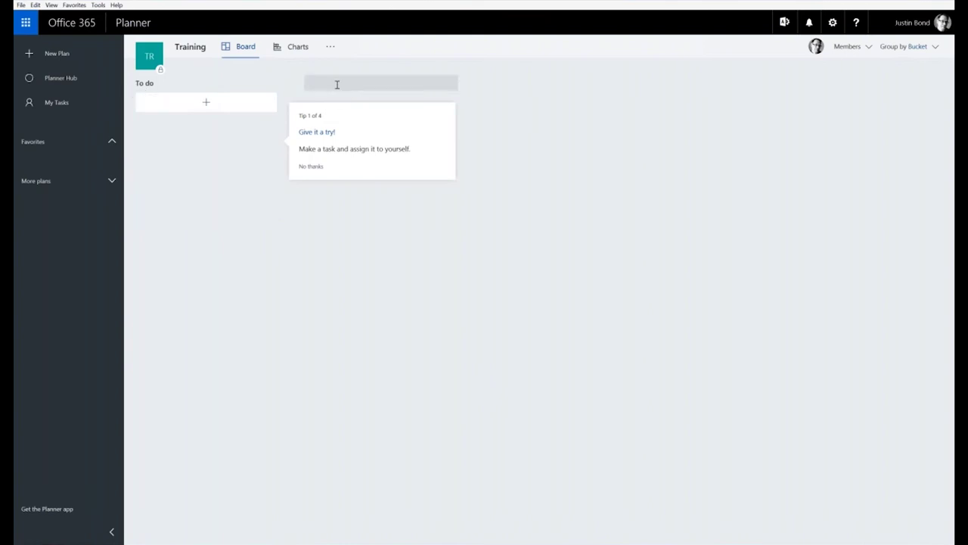
{"action": "type", "text": "Doing"}
{"action": "key", "text": "Return"}
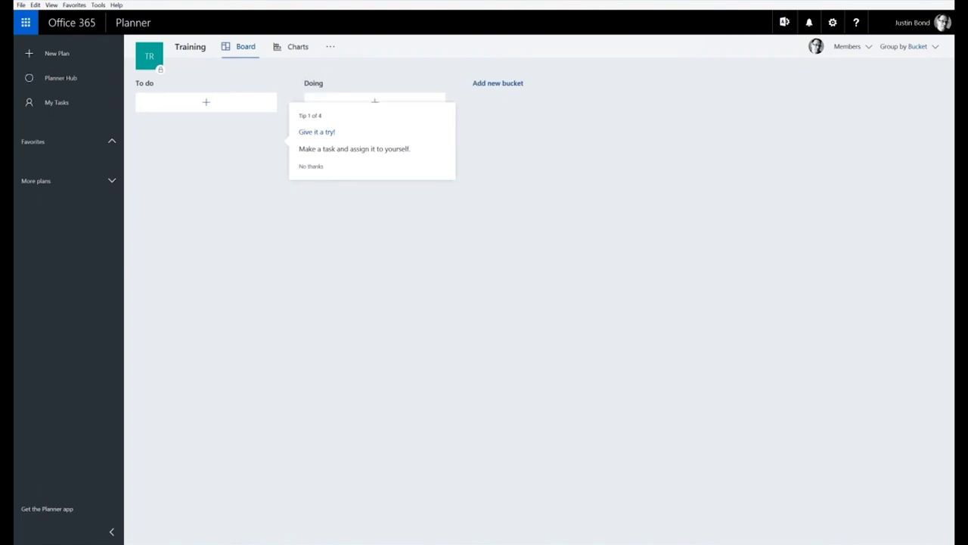
{"action": "left_click", "coordinate": [509, 83]}
{"action": "type", "text": "D"}
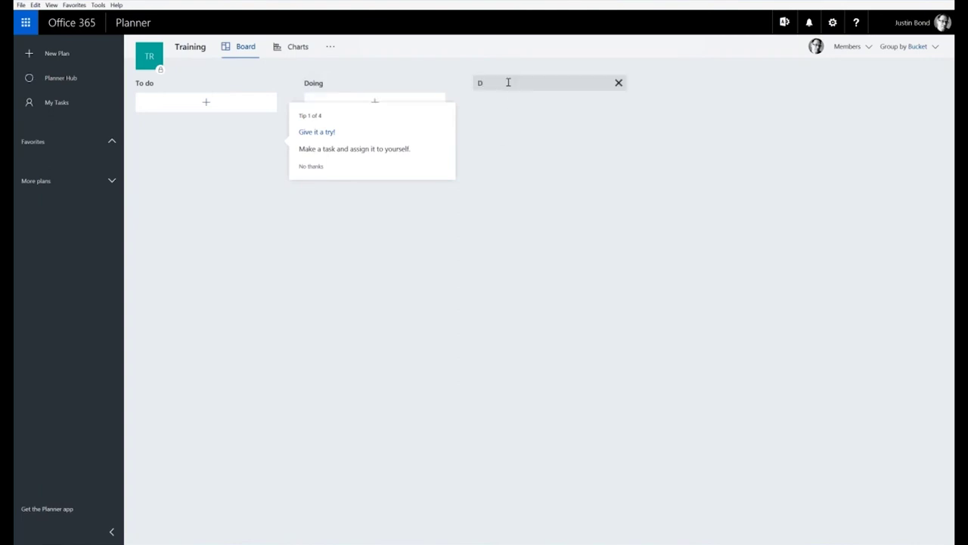
{"action": "type", "text": "one"}
{"action": "key", "text": "Return"}
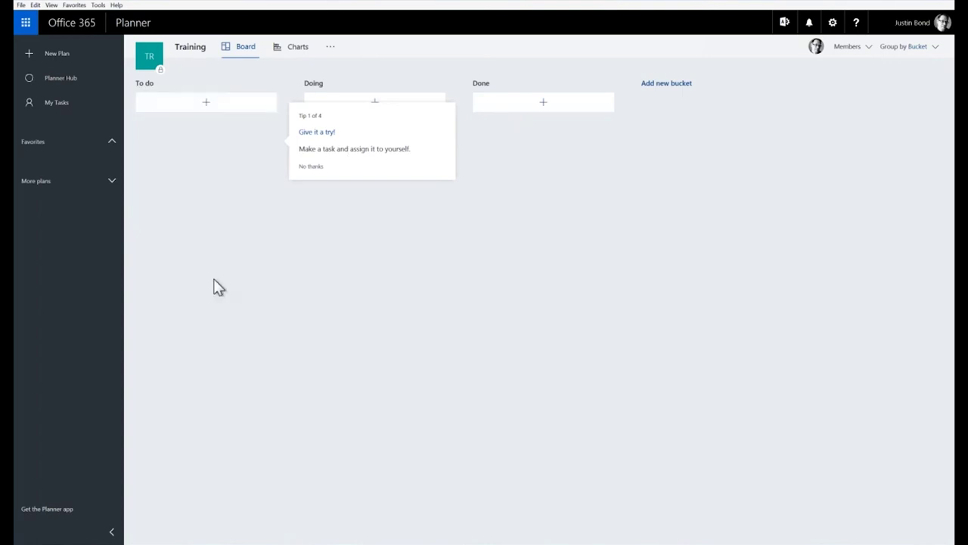
Step: Add a task named "Build a PowerPoint Template" to the To do bucket
{"action": "left_click", "coordinate": [206, 105]}
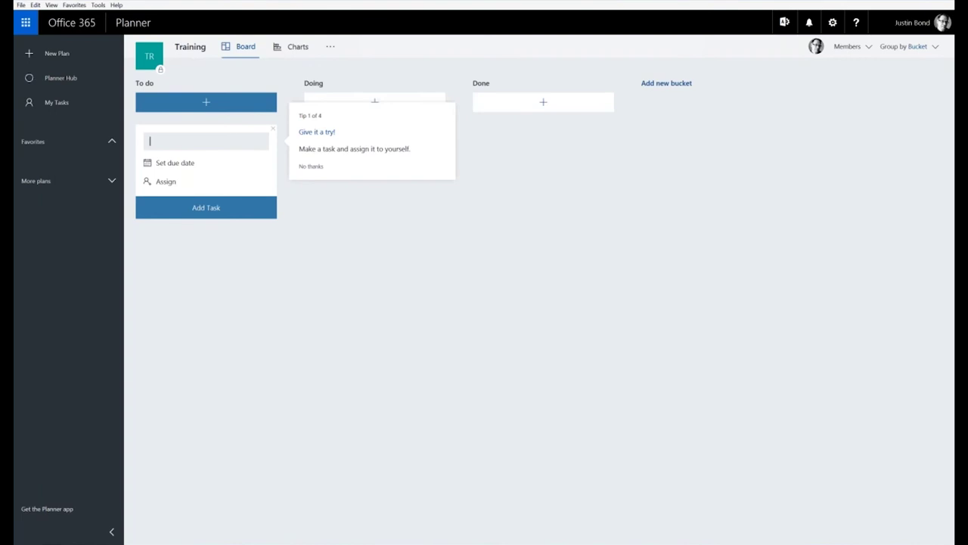
{"action": "type", "text": "Build a PowerPoint Template"}
{"action": "key", "text": "Return"}
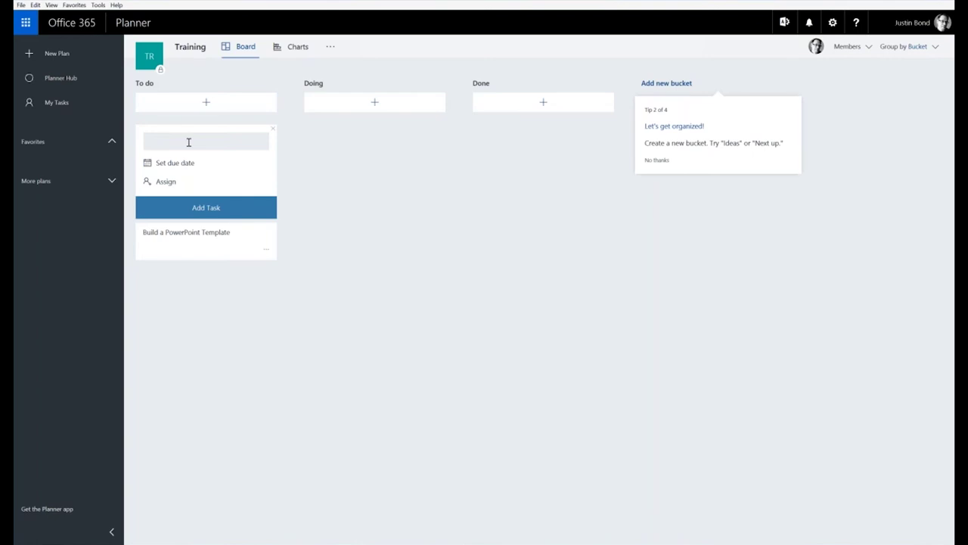
Step: Add a "Send Email to Client" task to the To do bucket, due 10/18 and assigned to the plan's only member
{"action": "type", "text": "Send Email to Client"}
{"action": "left_click", "coordinate": [179, 163]}
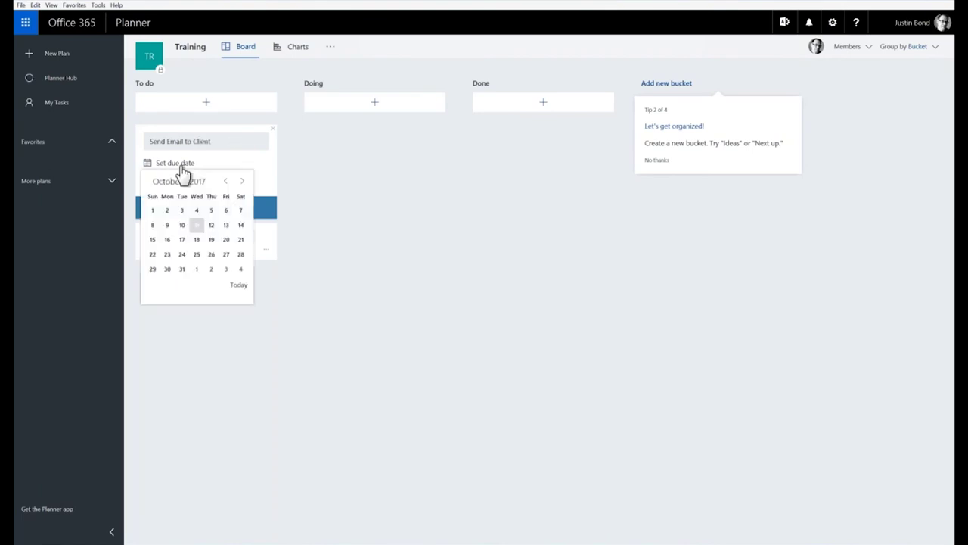
{"action": "left_click", "coordinate": [199, 239]}
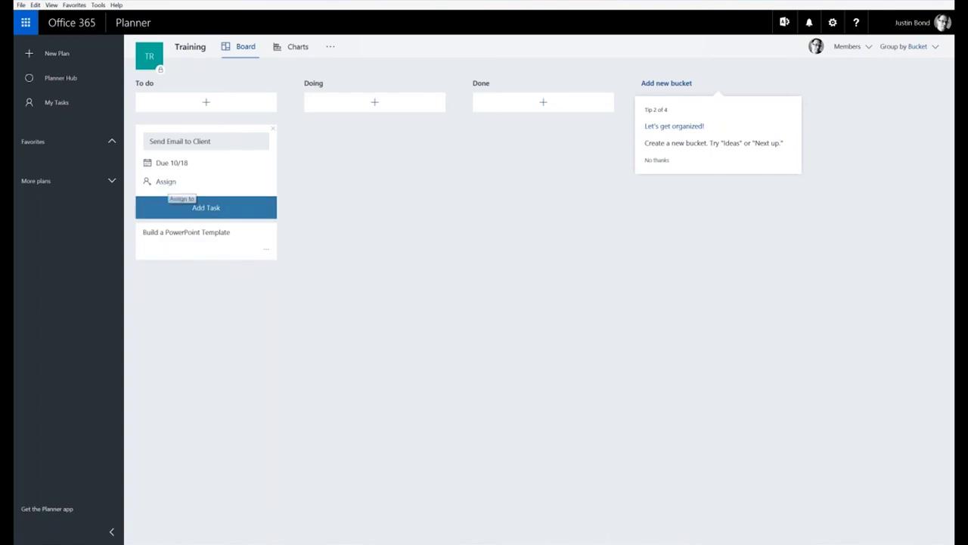
{"action": "left_click", "coordinate": [165, 182]}
{"action": "left_click", "coordinate": [178, 245]}
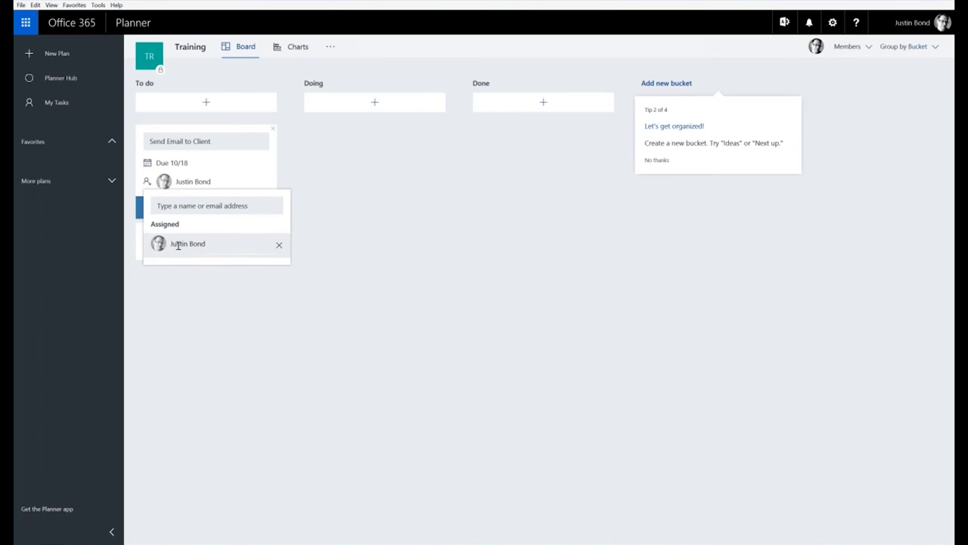
{"action": "left_click", "coordinate": [279, 245]}
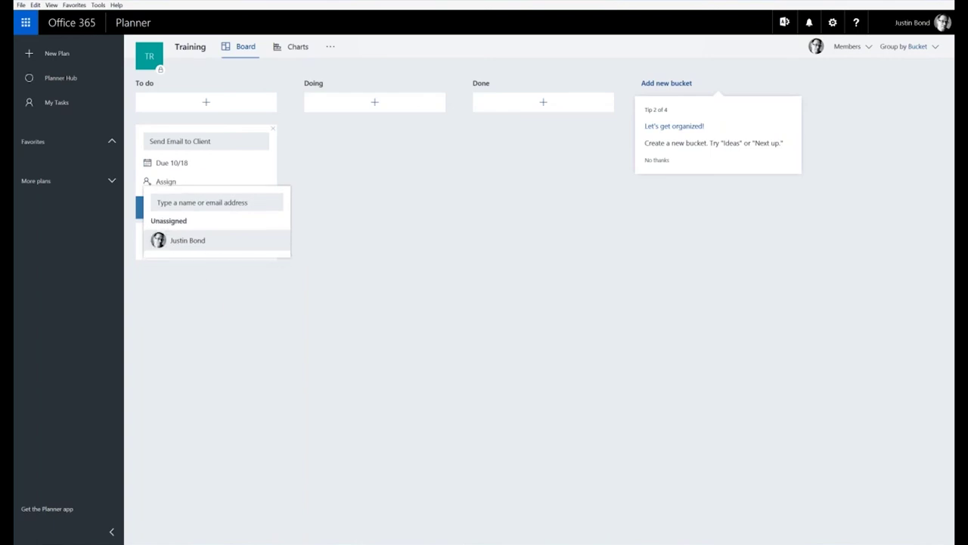
{"action": "left_click", "coordinate": [212, 242]}
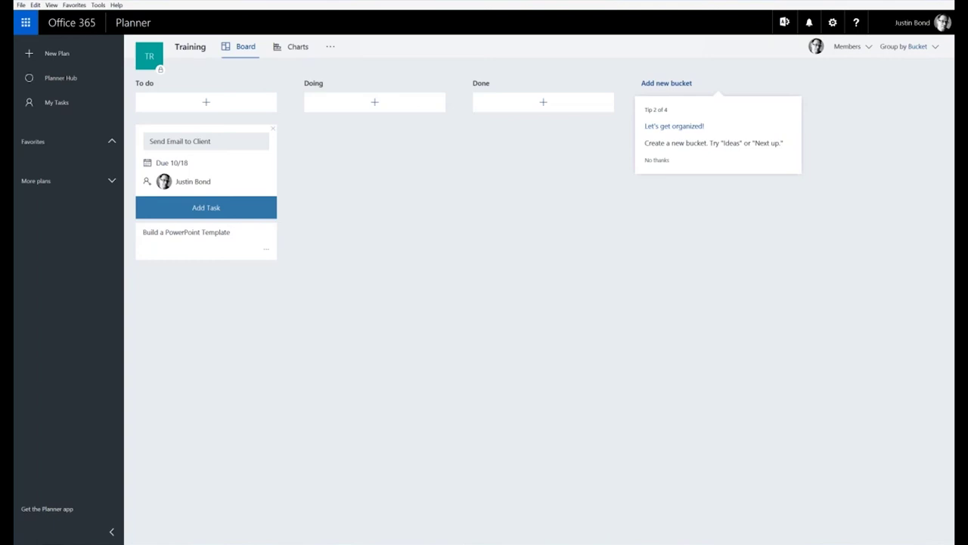
{"action": "left_click", "coordinate": [218, 214]}
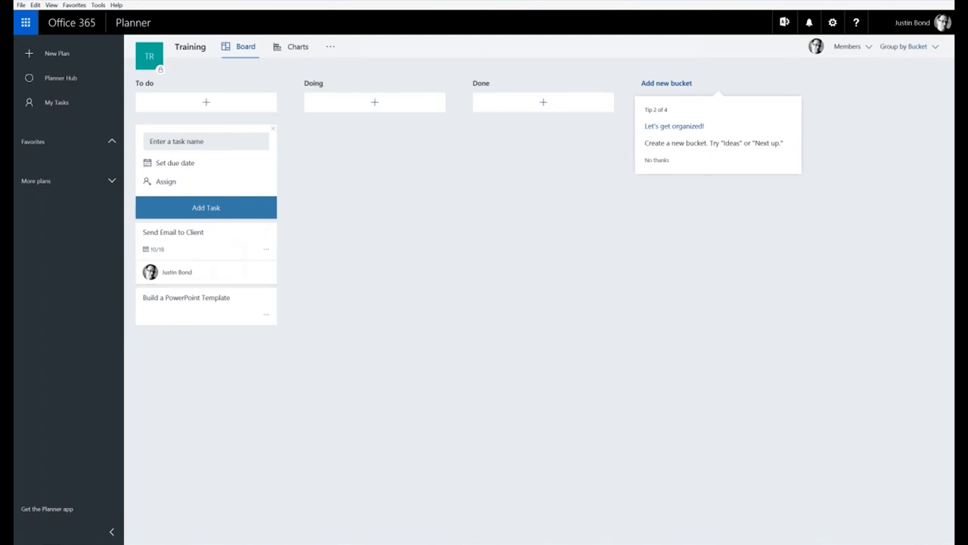
Step: Move the "Send Email to Client" task to the Done bucket and mark it as completed
{"action": "left_click_drag", "start_coordinate": [216, 249], "coordinate": [373, 105]}
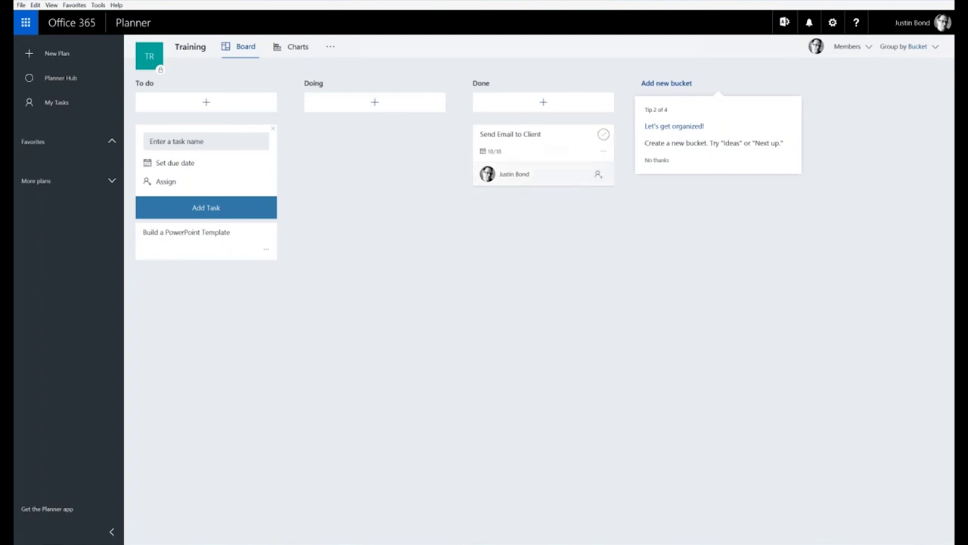
{"action": "left_click", "coordinate": [605, 136]}
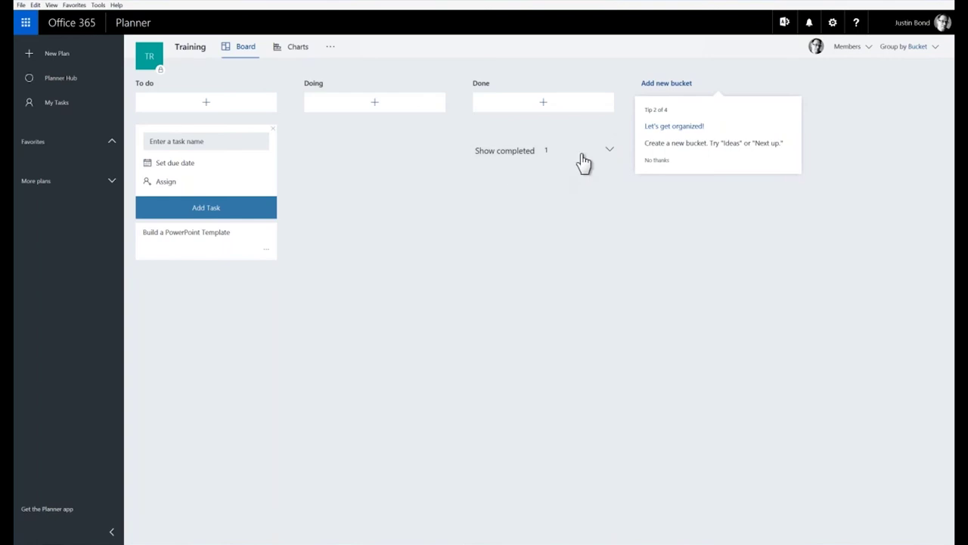
Step: Show and hide the completed tasks in the Done bucket, and view the plan's progress as charts
{"action": "left_click", "coordinate": [610, 158]}
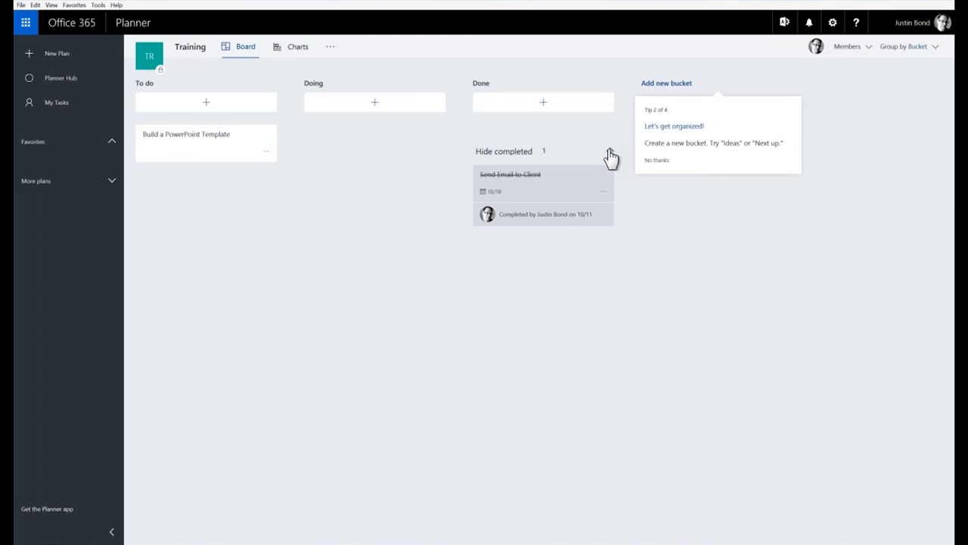
{"action": "left_click", "coordinate": [609, 158]}
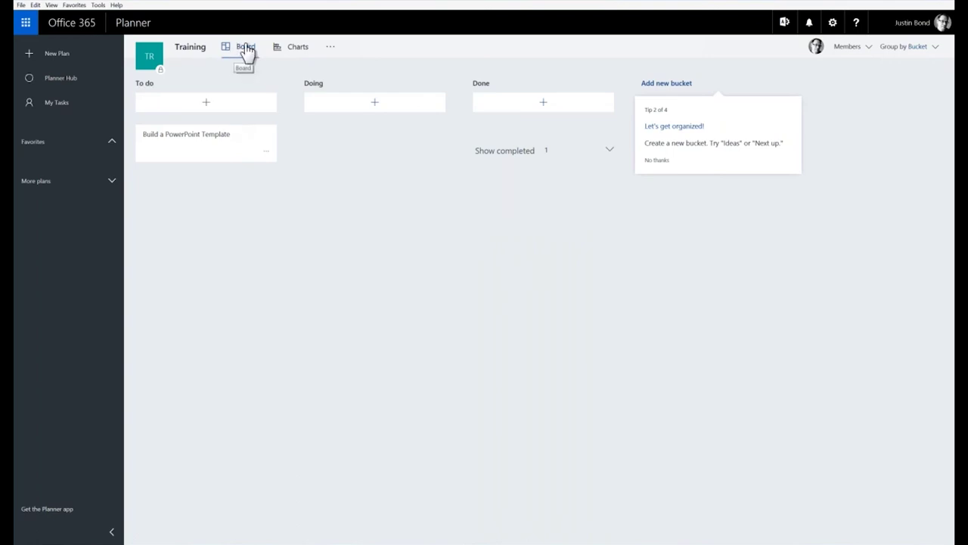
{"action": "left_click", "coordinate": [286, 58]}
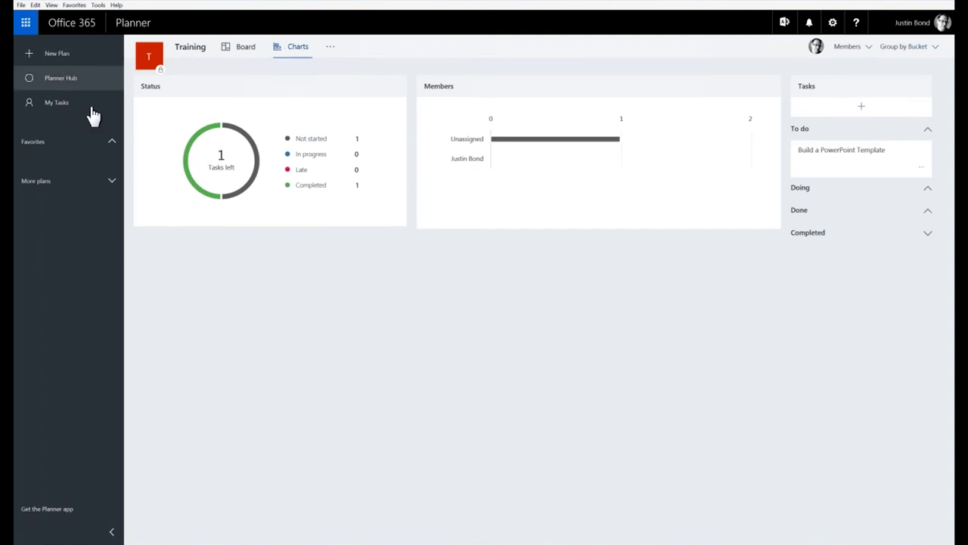
Step: Switch to OneNote, look through the owned and recent notebooks, and open the personal ETI Performance Improvement notebook
{"action": "left_click", "coordinate": [27, 26]}
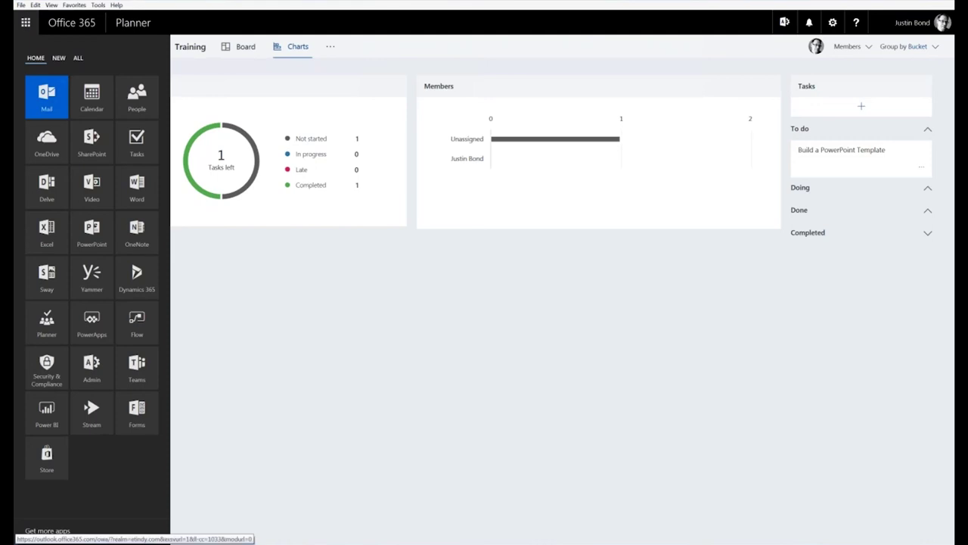
{"action": "left_click", "coordinate": [133, 241]}
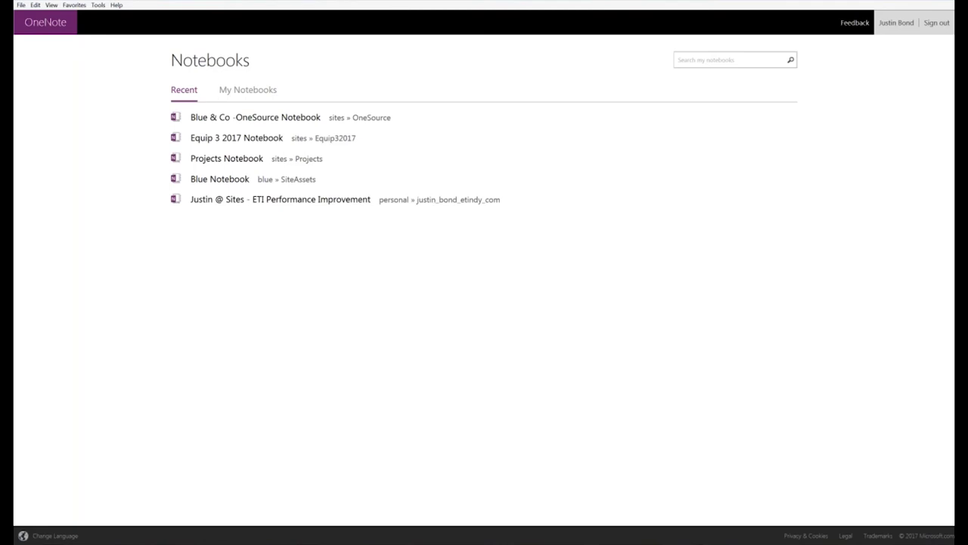
{"action": "left_click", "coordinate": [247, 89]}
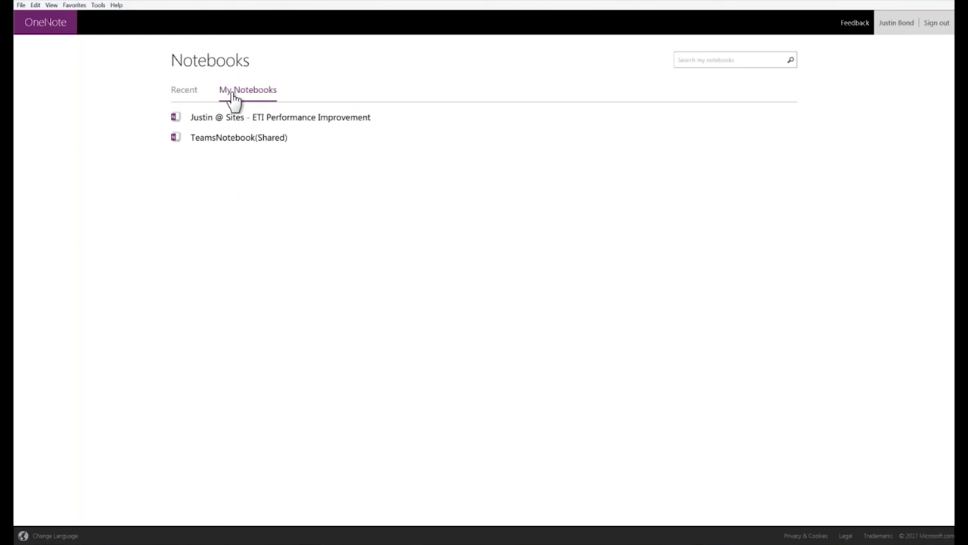
{"action": "left_click", "coordinate": [188, 95]}
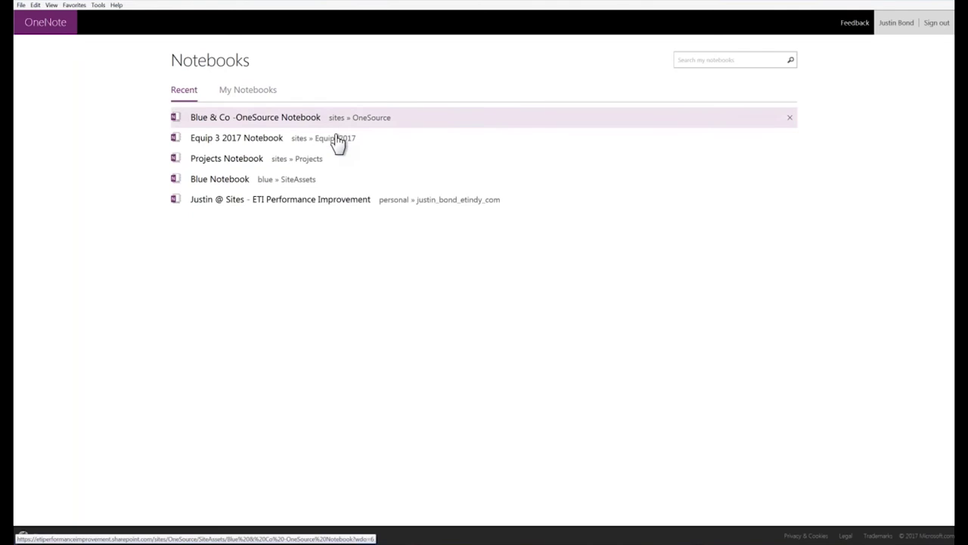
{"action": "left_click", "coordinate": [235, 148]}
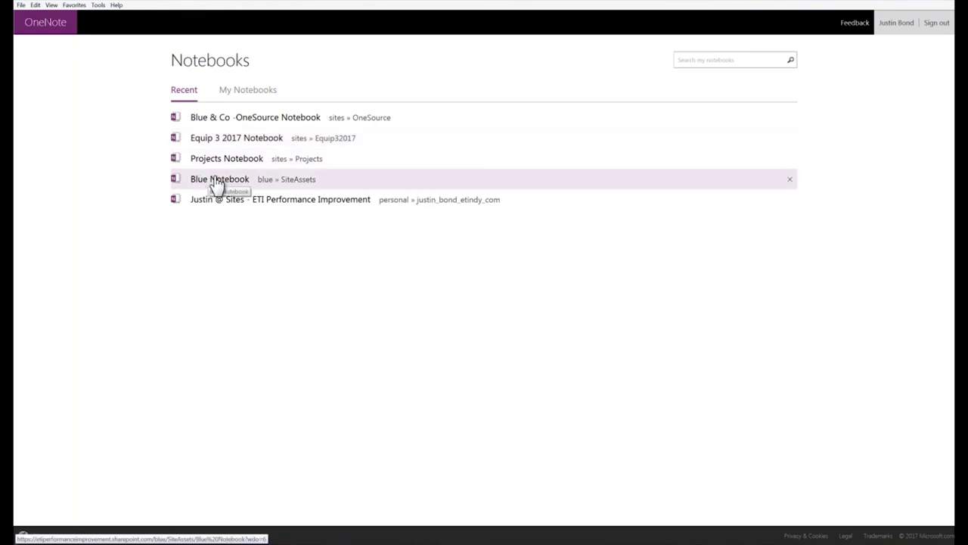
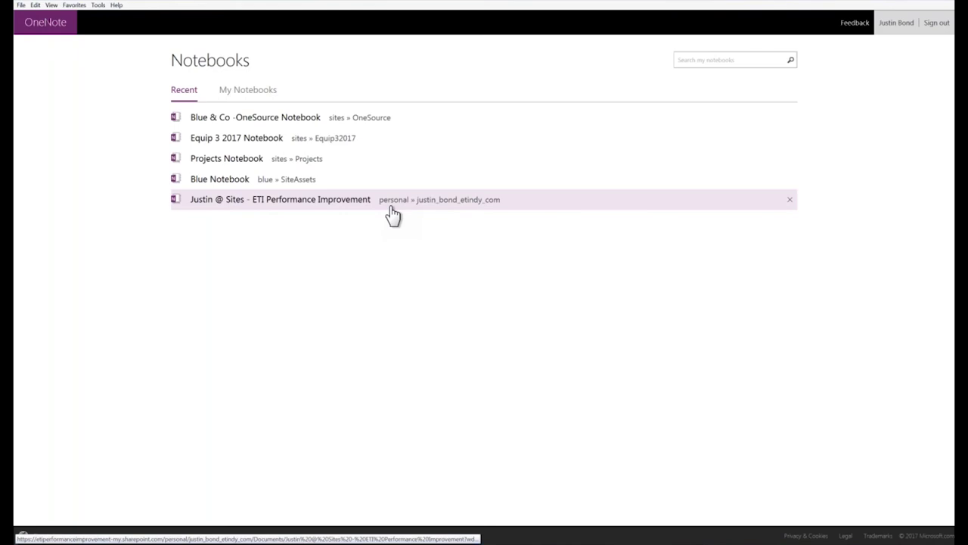
{"action": "left_click", "coordinate": [393, 215]}
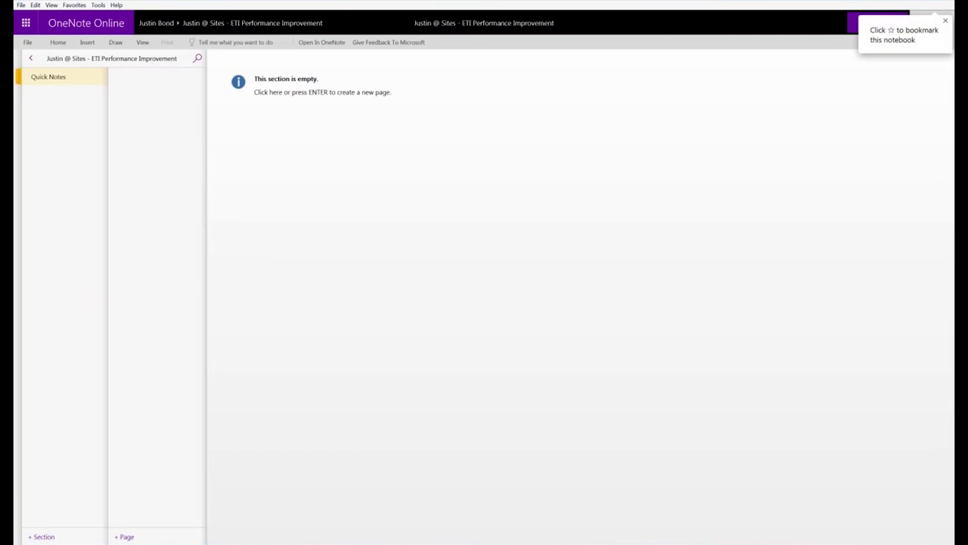
Step: Examine the notebook's file information, the available stickers and the drawing tools
{"action": "left_click", "coordinate": [27, 42]}
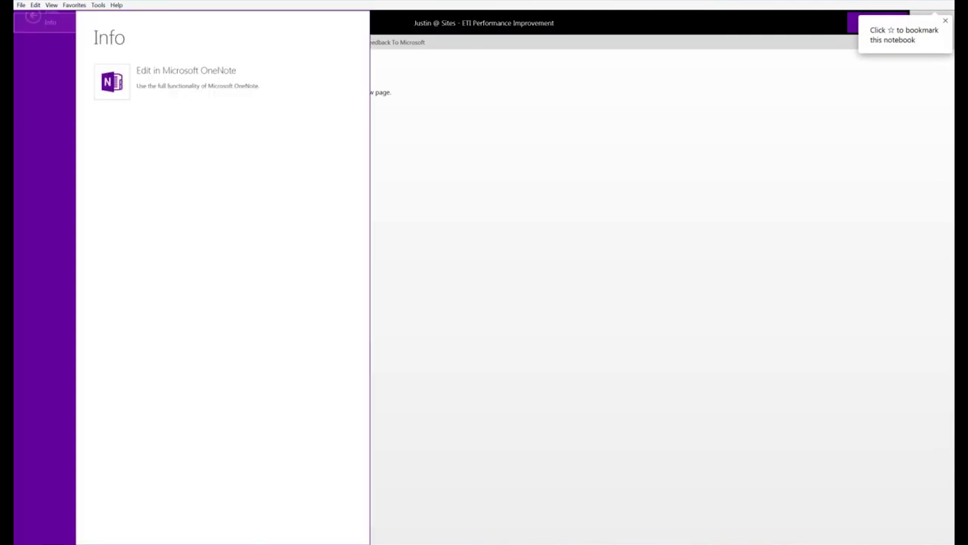
{"action": "left_click", "coordinate": [111, 85]}
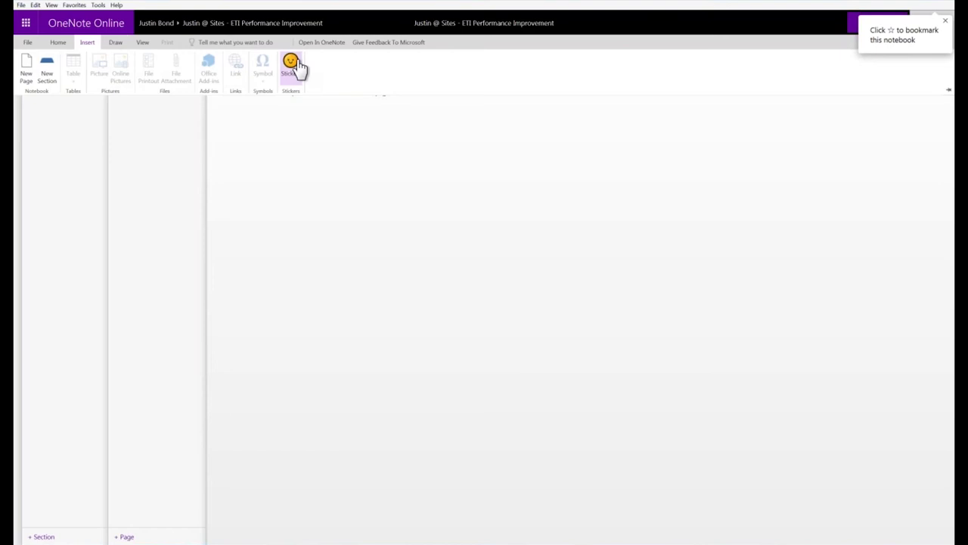
{"action": "left_click", "coordinate": [290, 67]}
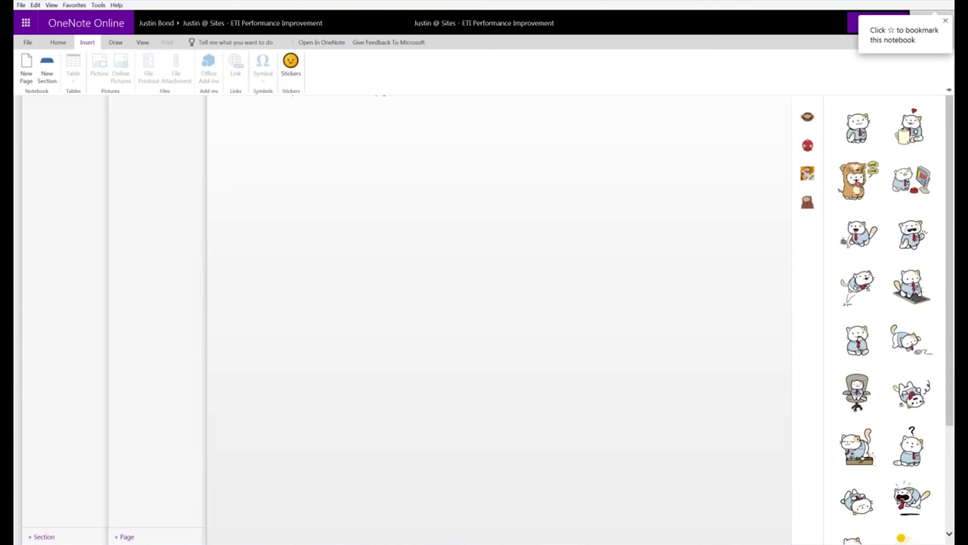
{"action": "left_click", "coordinate": [116, 43]}
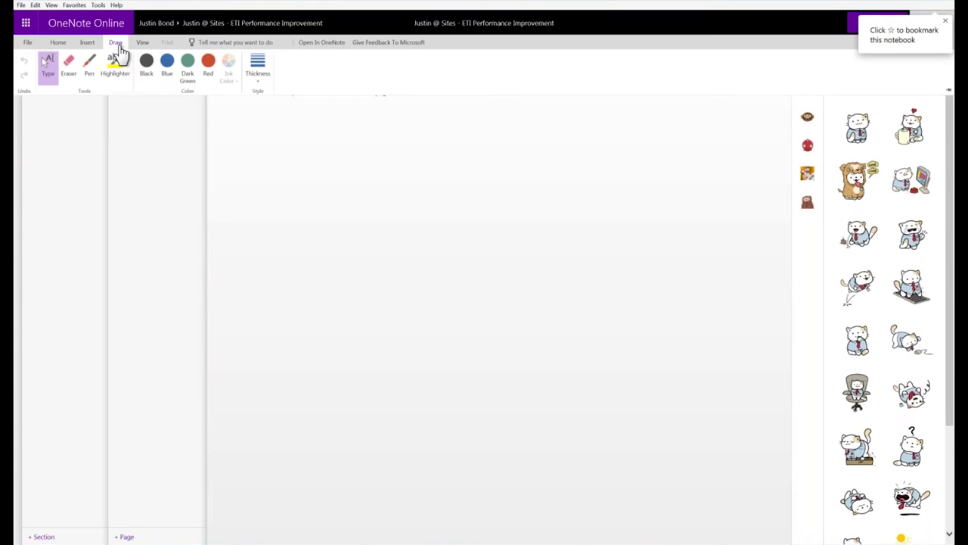
{"action": "left_click", "coordinate": [57, 42]}
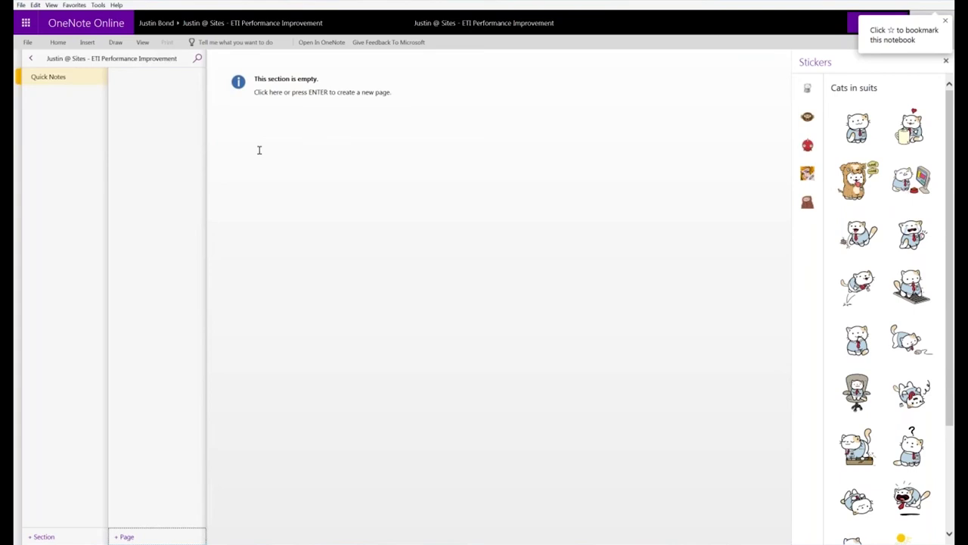
Step: Create a new page titled Training in the Quick Notes section
{"action": "left_click", "coordinate": [283, 153]}
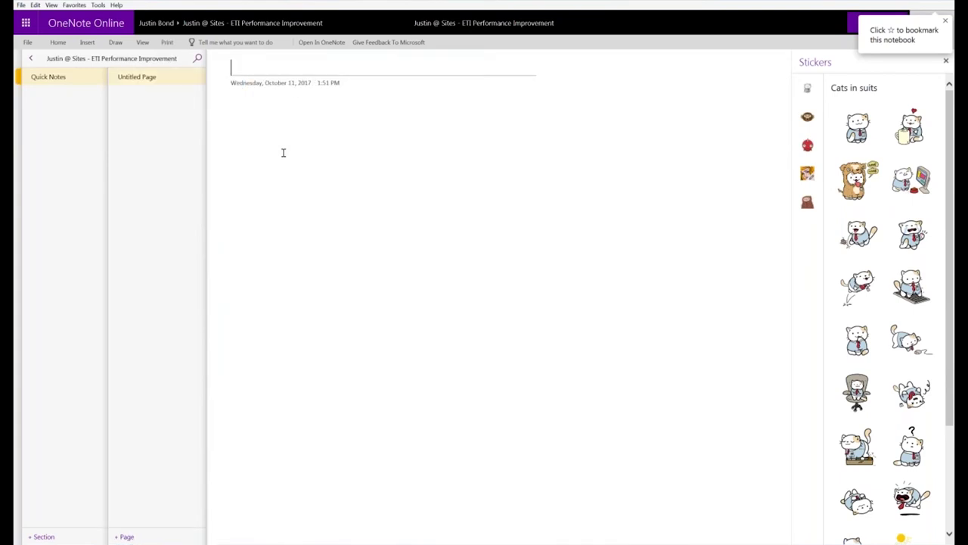
{"action": "type", "text": "Training"}
{"action": "key", "text": "Return"}
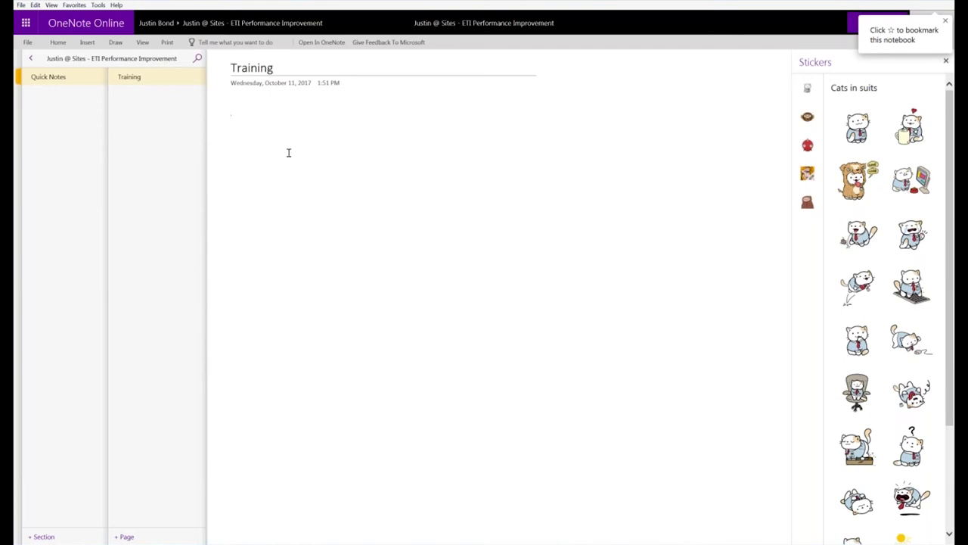
Step: Write "This is text" under the Training page's title and "This is more text" in a separate text box lower on the page
{"action": "type", "text": "This is text"}
{"action": "left_click", "coordinate": [565, 368]}
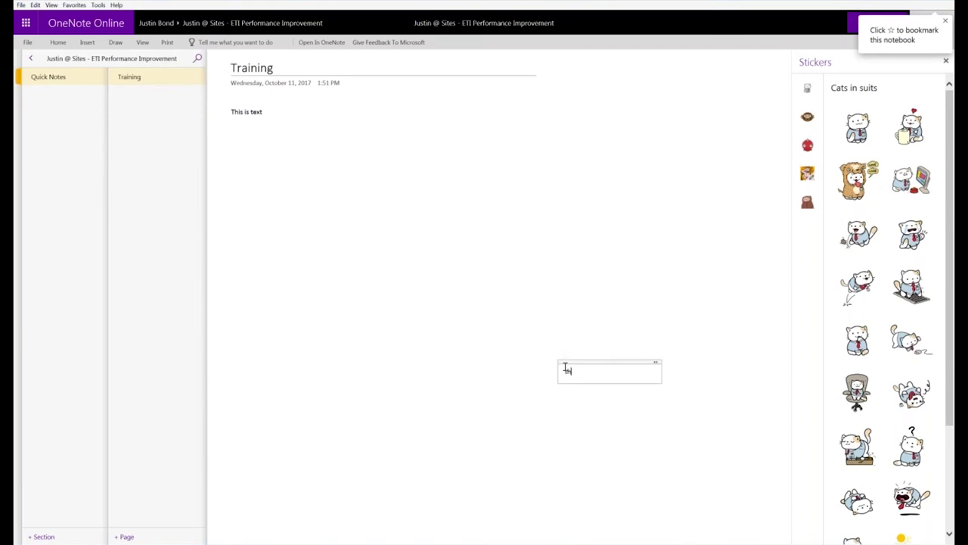
{"action": "type", "text": "This is"}
{"action": "key", "text": "BackSpace"}
{"action": "key", "text": "BackSpace"}
{"action": "key", "text": "BackSpace"}
{"action": "key", "text": "BackSpace"}
{"action": "key", "text": "BackSpace"}
{"action": "type", "text": "This is more text"}
{"action": "left_click", "coordinate": [404, 277]}
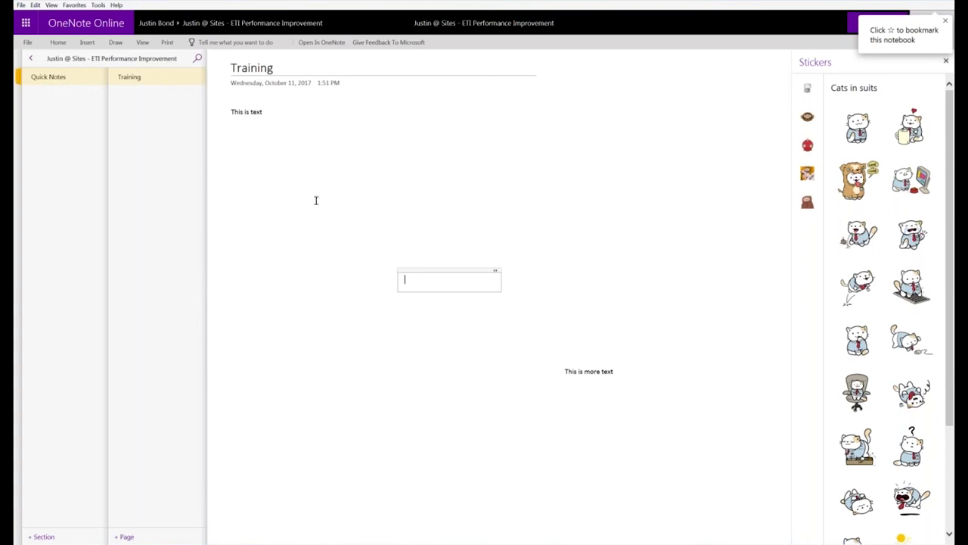
Step: View the option to edit the notebook in Microsoft OneNote, and launch the OneNote 2016 desktop program
{"action": "left_click", "coordinate": [27, 43]}
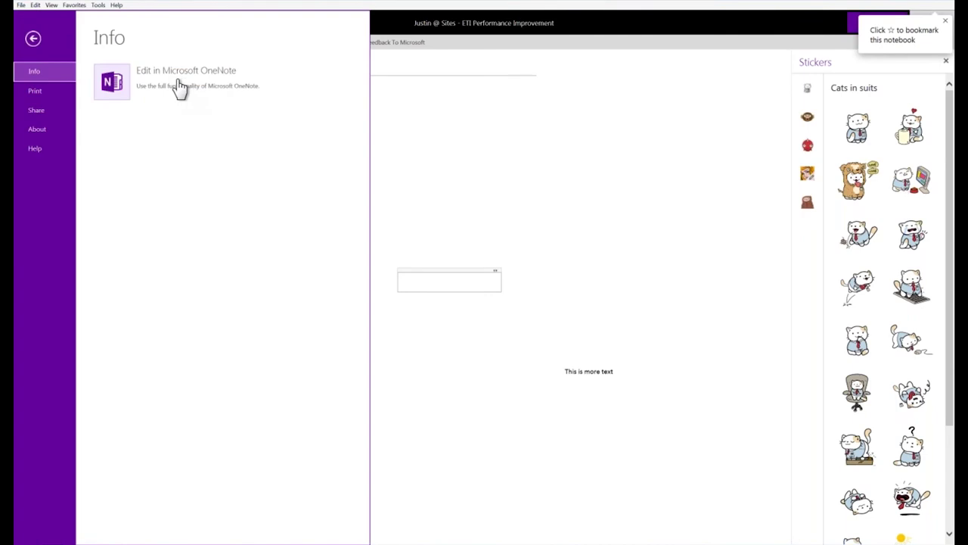
{"action": "left_click", "coordinate": [141, 87]}
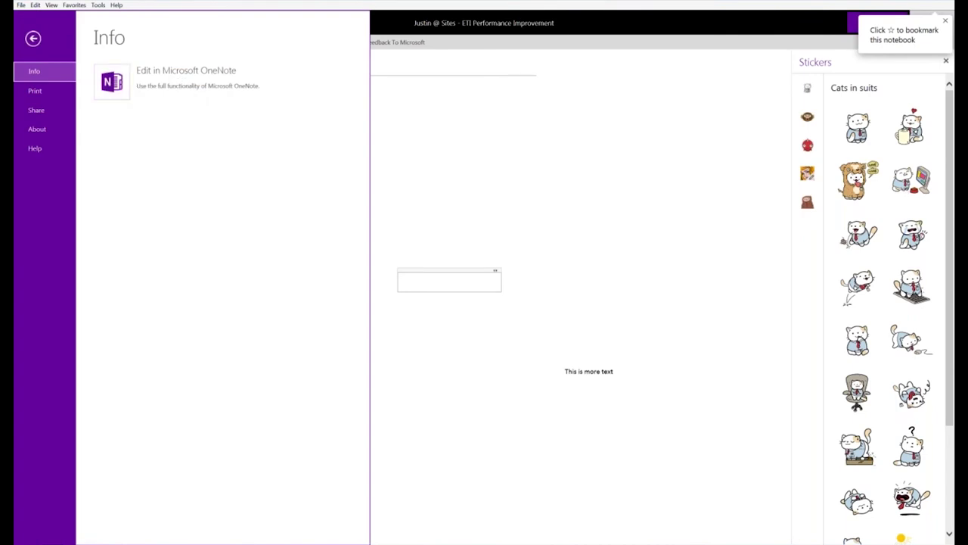
{"action": "key", "text": "super"}
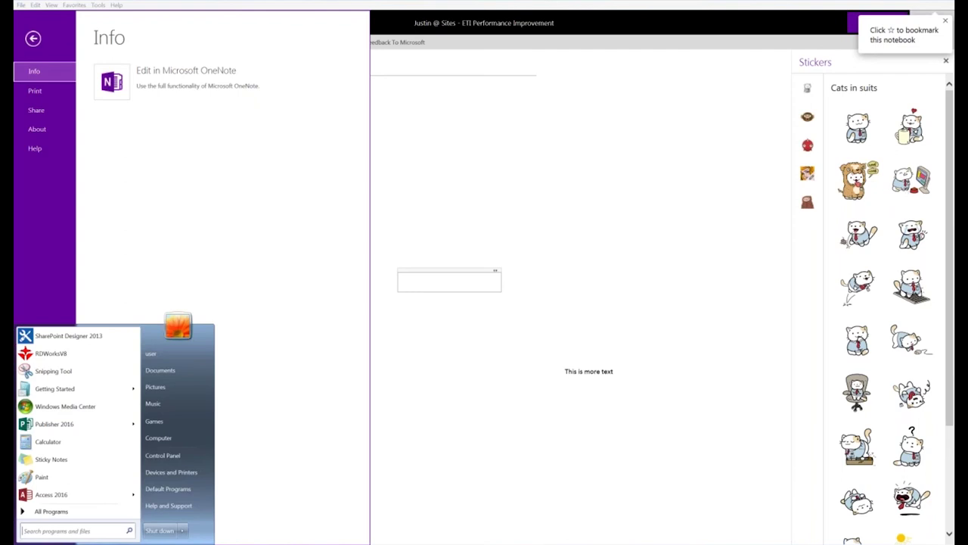
{"action": "type", "text": "on"}
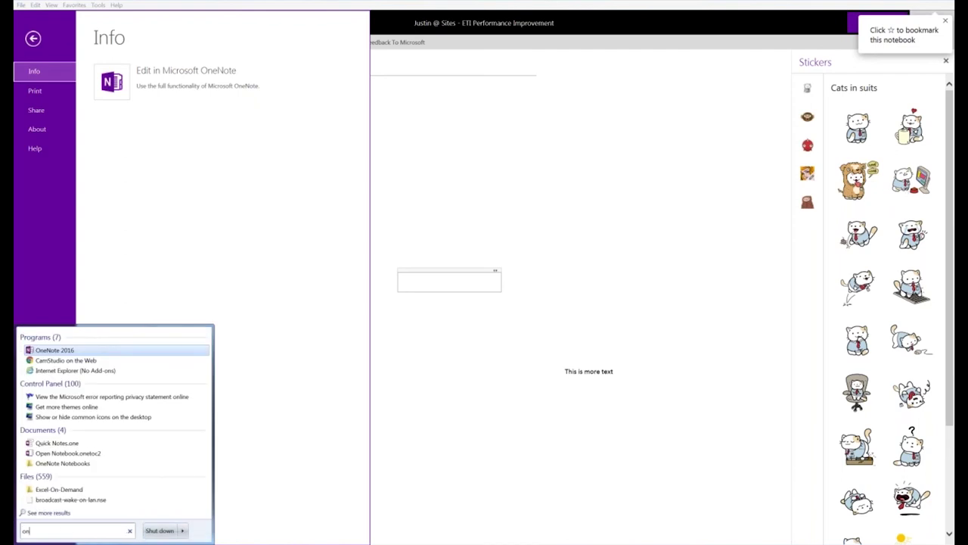
{"action": "key", "text": "Return"}
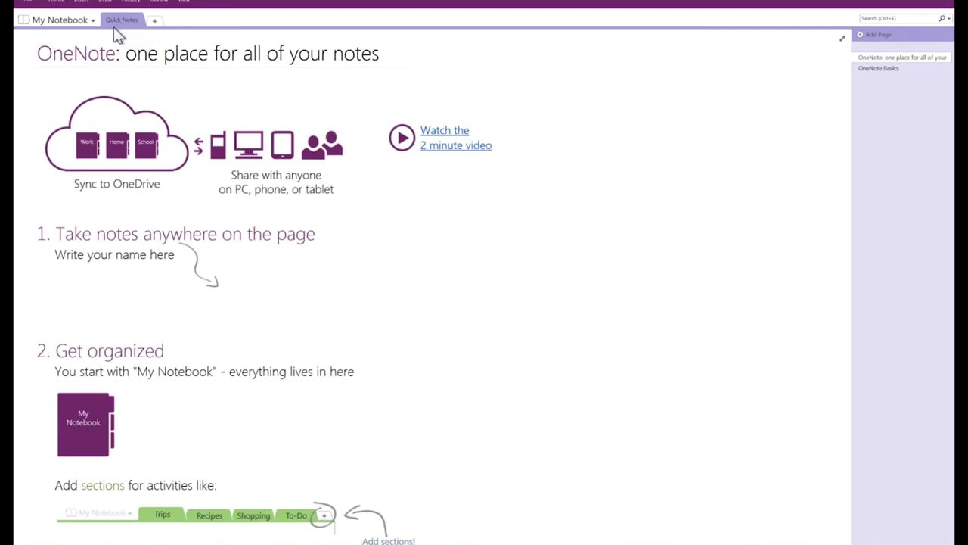
Step: Add four new sections after Quick Notes in My Notebook, keeping their default names
{"action": "scroll", "coordinate": [129, 112], "scroll_direction": "down", "scroll_amount": 1}
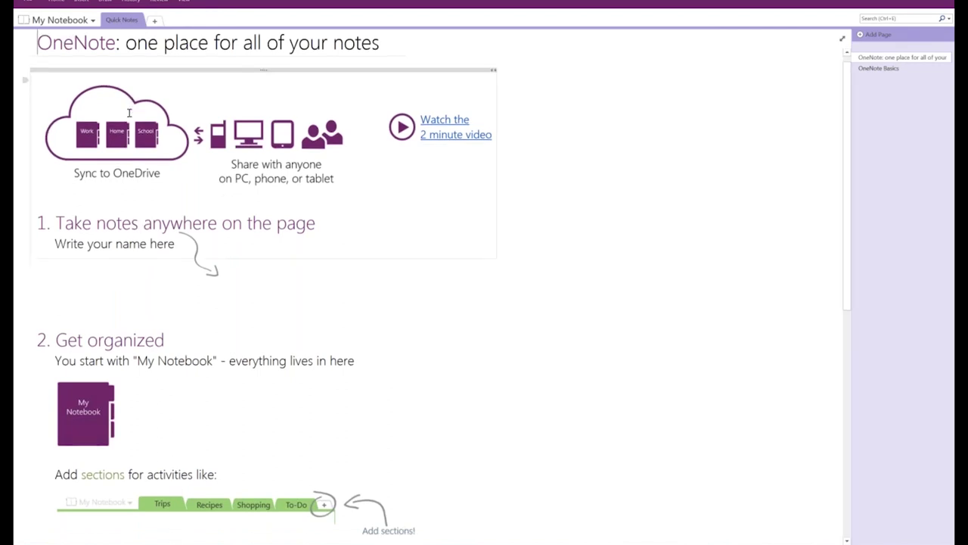
{"action": "scroll", "coordinate": [128, 112], "scroll_direction": "down", "scroll_amount": 5}
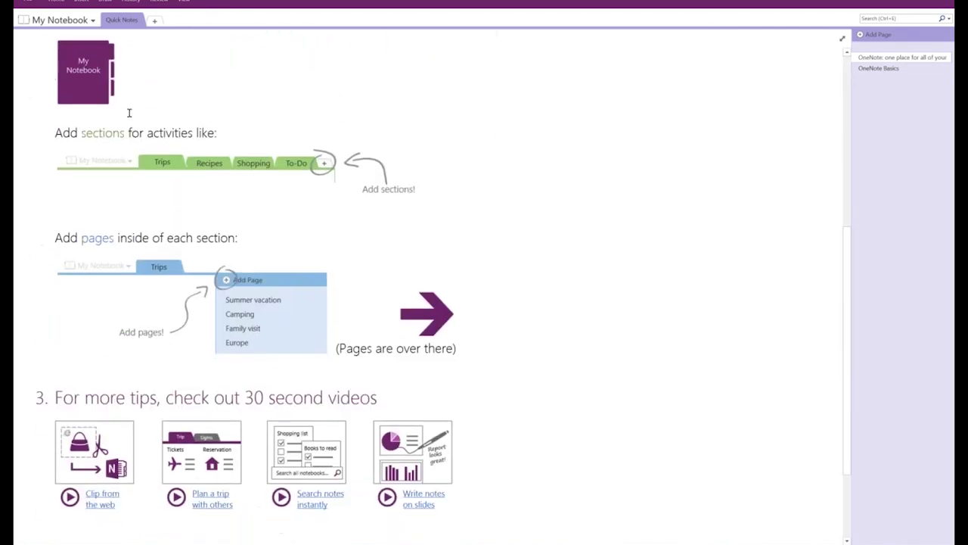
{"action": "scroll", "coordinate": [129, 112], "scroll_direction": "down", "scroll_amount": 3}
{"action": "scroll", "coordinate": [129, 112], "scroll_direction": "up", "scroll_amount": 1}
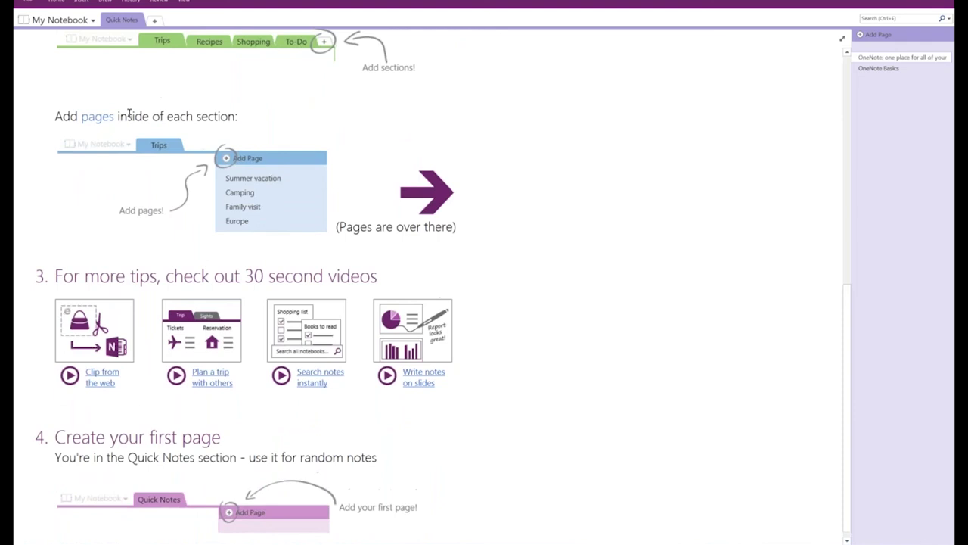
{"action": "scroll", "coordinate": [129, 112], "scroll_direction": "up", "scroll_amount": 7}
{"action": "left_click", "coordinate": [154, 20]}
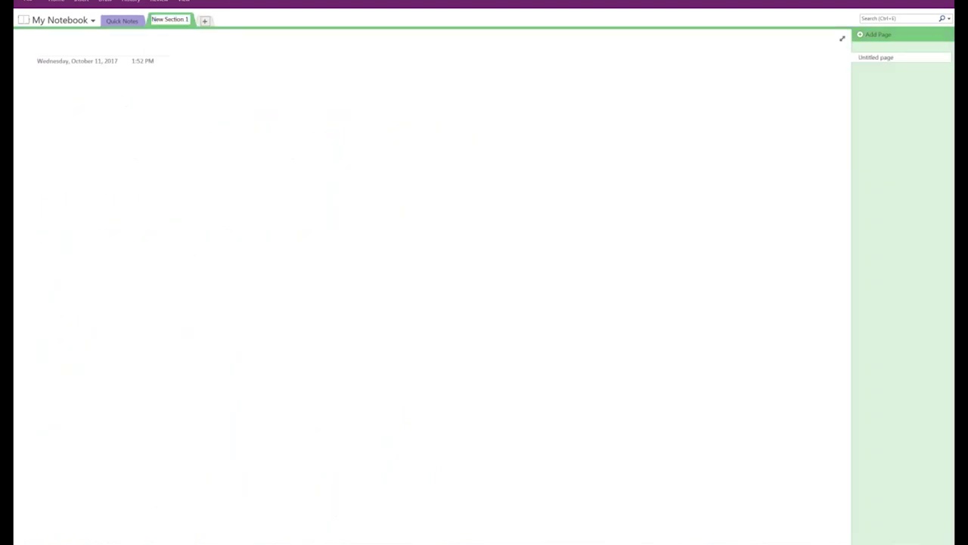
{"action": "left_click", "coordinate": [204, 21]}
{"action": "left_click", "coordinate": [255, 22]}
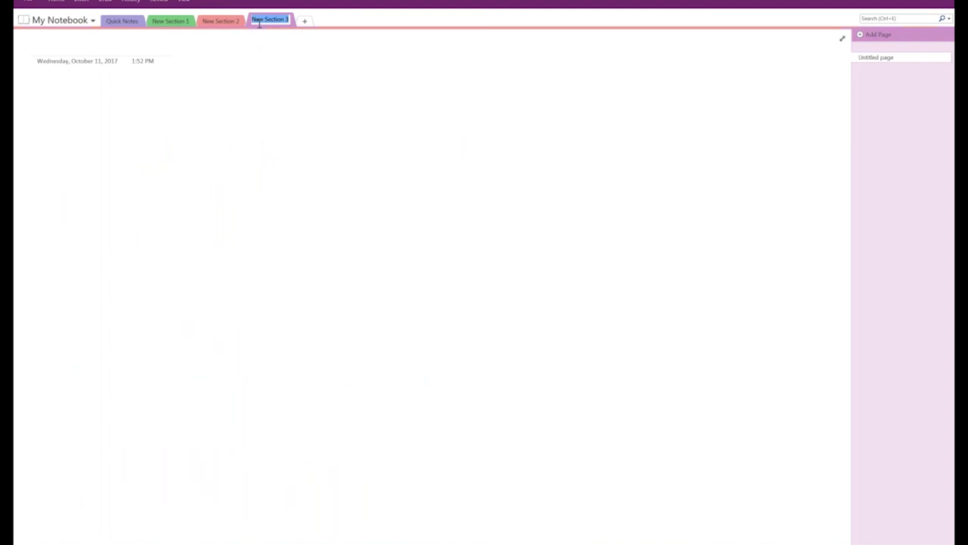
{"action": "left_click", "coordinate": [304, 20]}
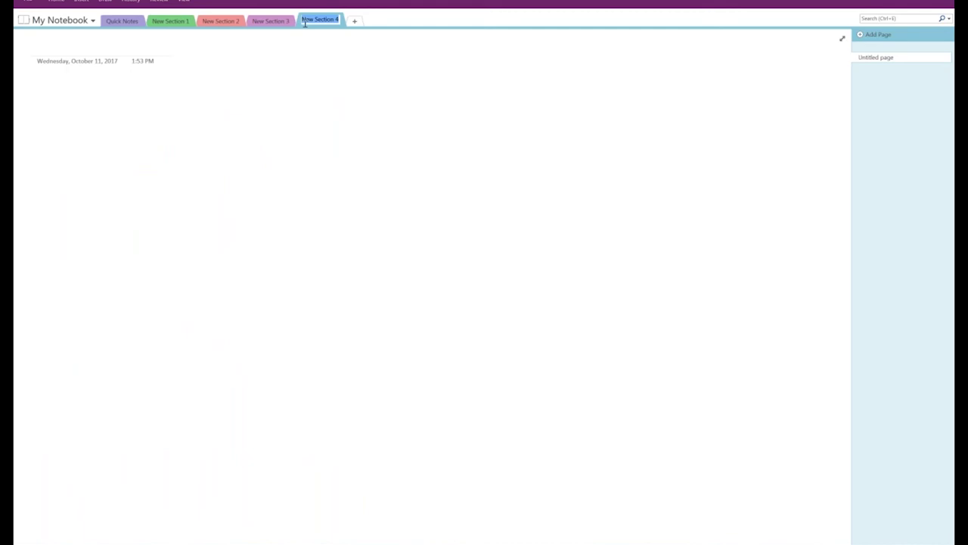
{"action": "left_click", "coordinate": [480, 41]}
{"action": "key", "text": "Return"}
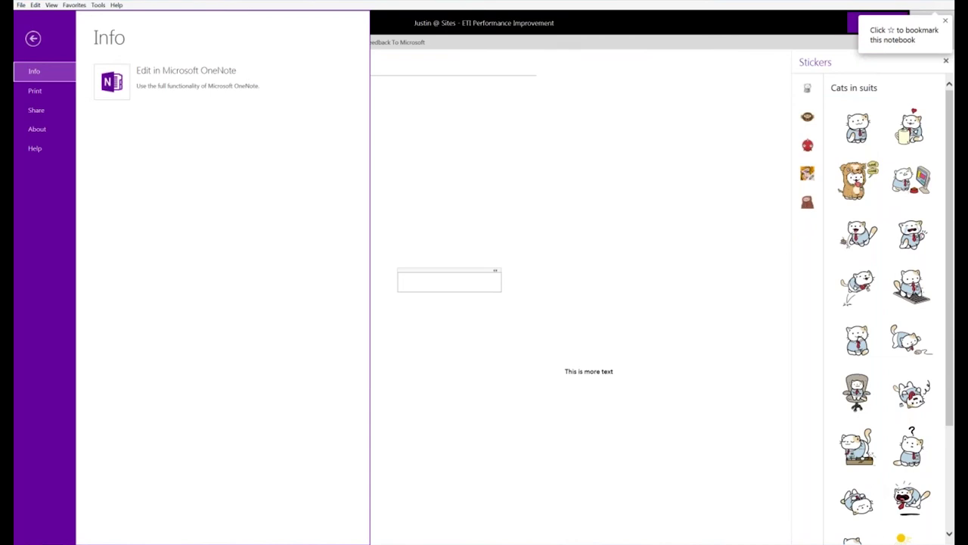
Step: Close the online notebook's file information and switch to the Office 365 home page
{"action": "left_click", "coordinate": [32, 38]}
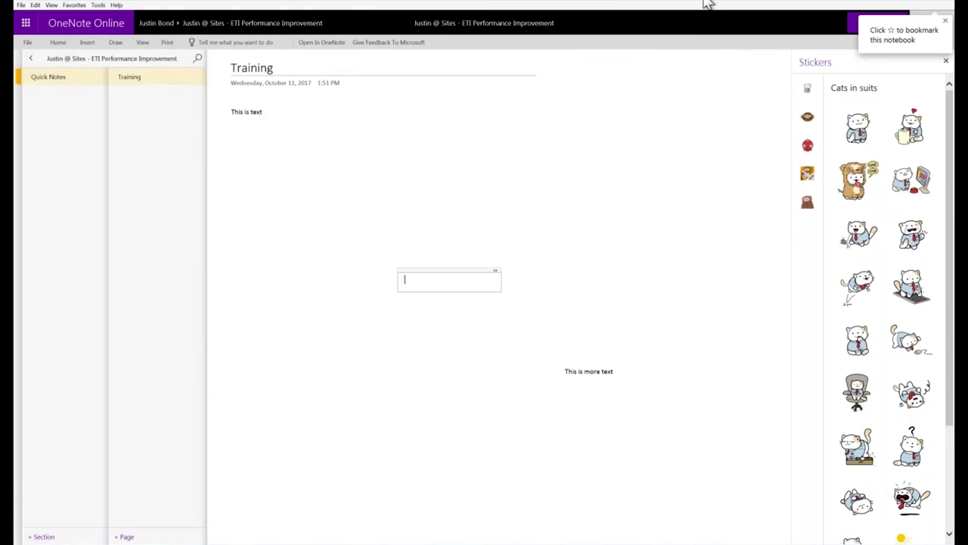
{"action": "left_click", "coordinate": [597, 6]}
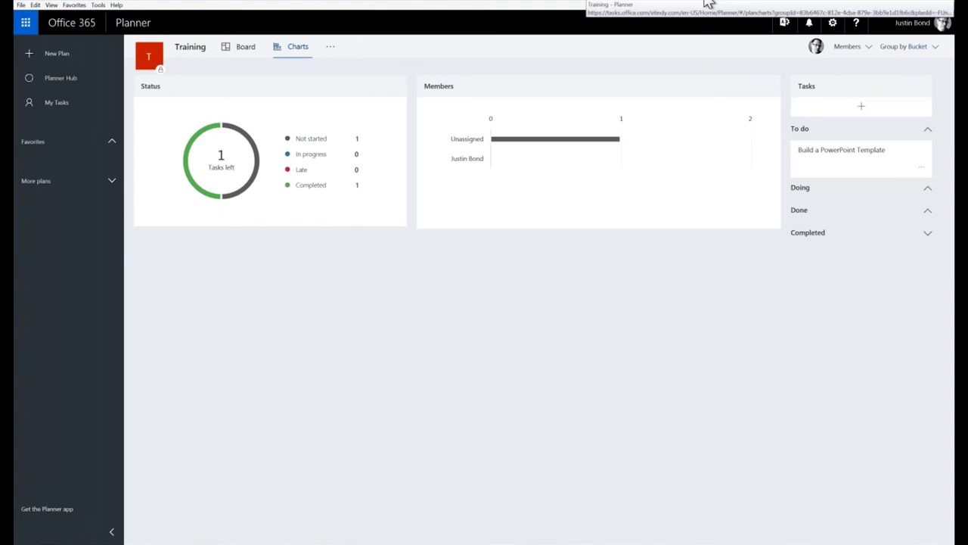
{"action": "left_click", "coordinate": [707, 3]}
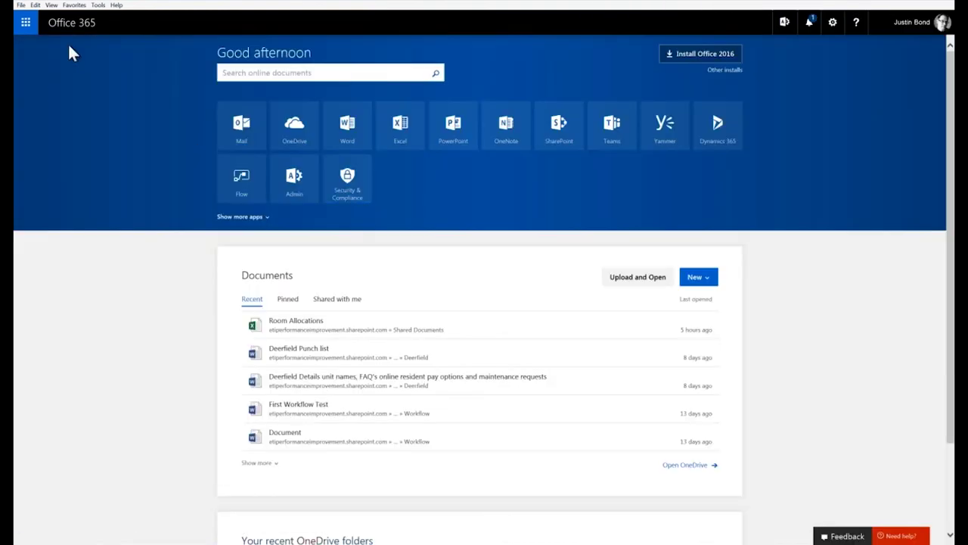
Step: Open the Outlook calendar and view the options for adding another calendar
{"action": "left_click", "coordinate": [25, 24]}
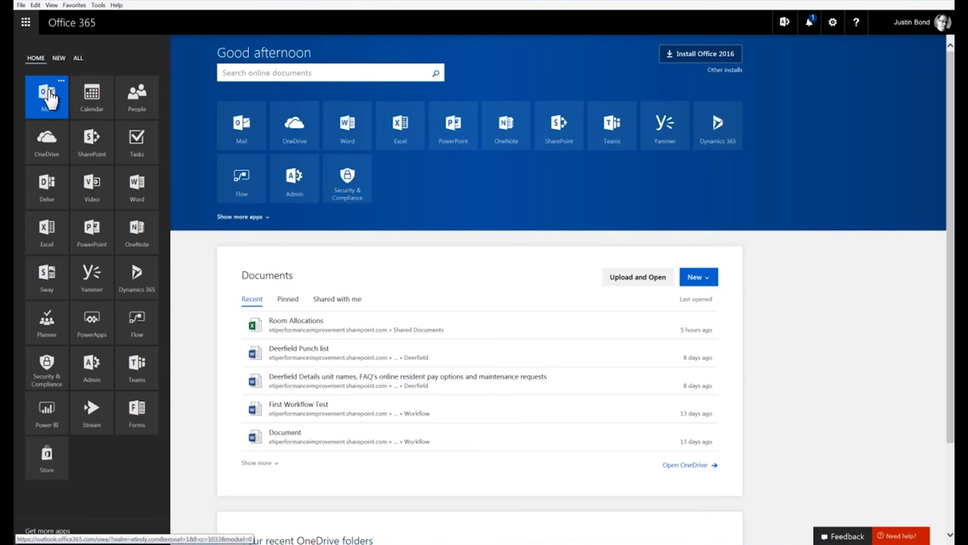
{"action": "left_click", "coordinate": [48, 101]}
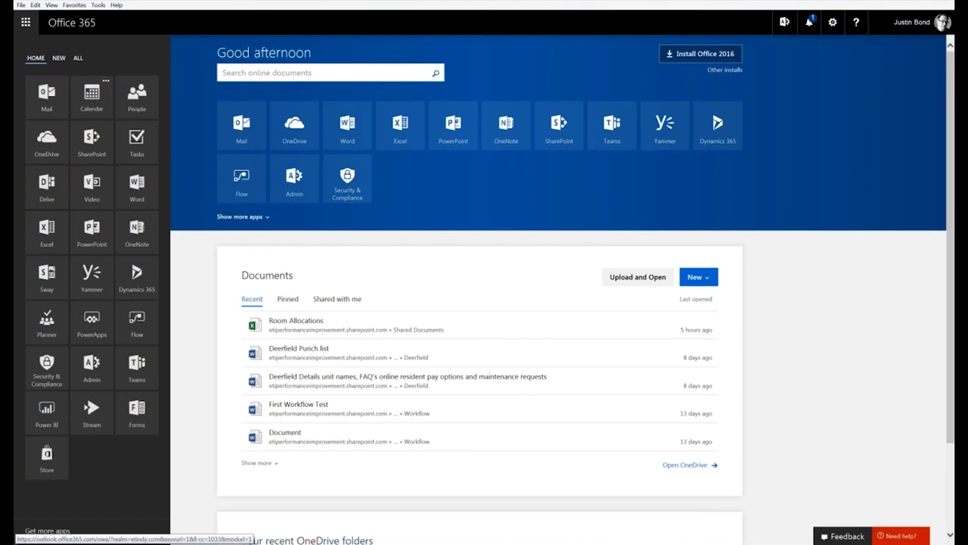
{"action": "key", "text": "Escape"}
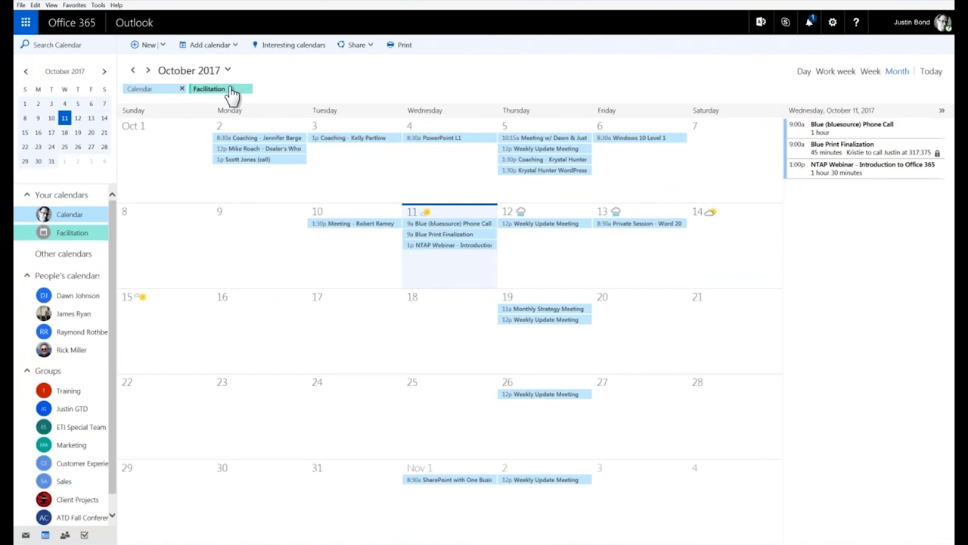
{"action": "left_click", "coordinate": [236, 45]}
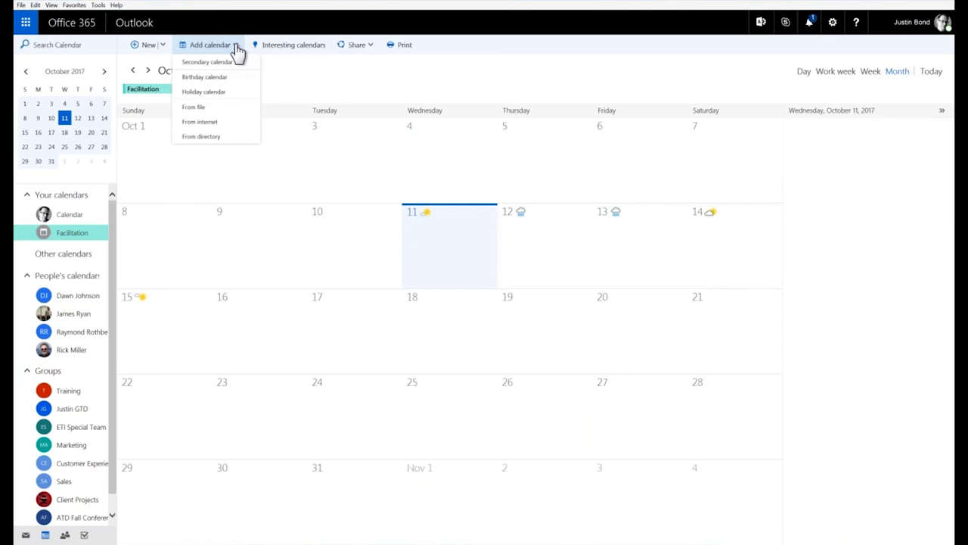
{"action": "left_click", "coordinate": [315, 81]}
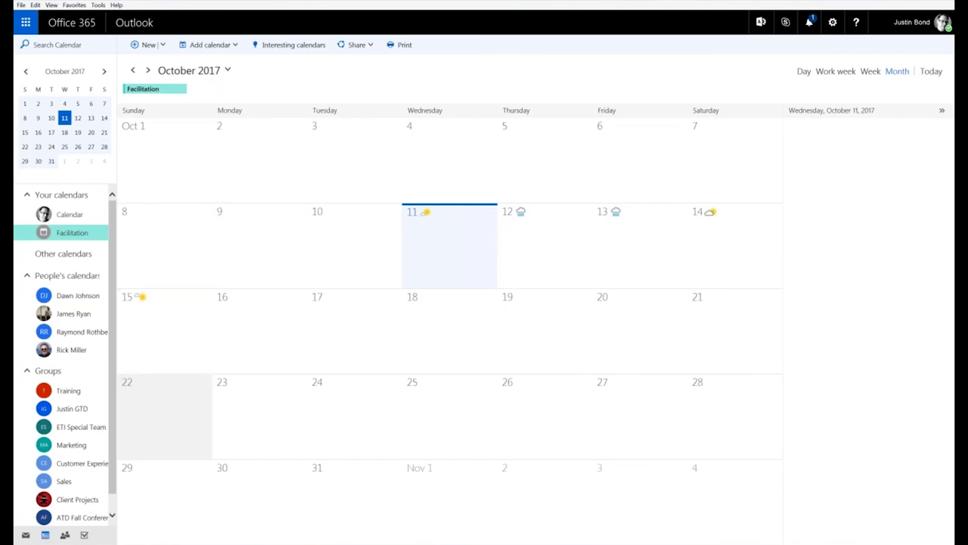
Step: Show the Training group's calendar together with the Facilitation calendar
{"action": "scroll", "coordinate": [109, 458], "scroll_direction": "down", "scroll_amount": 1}
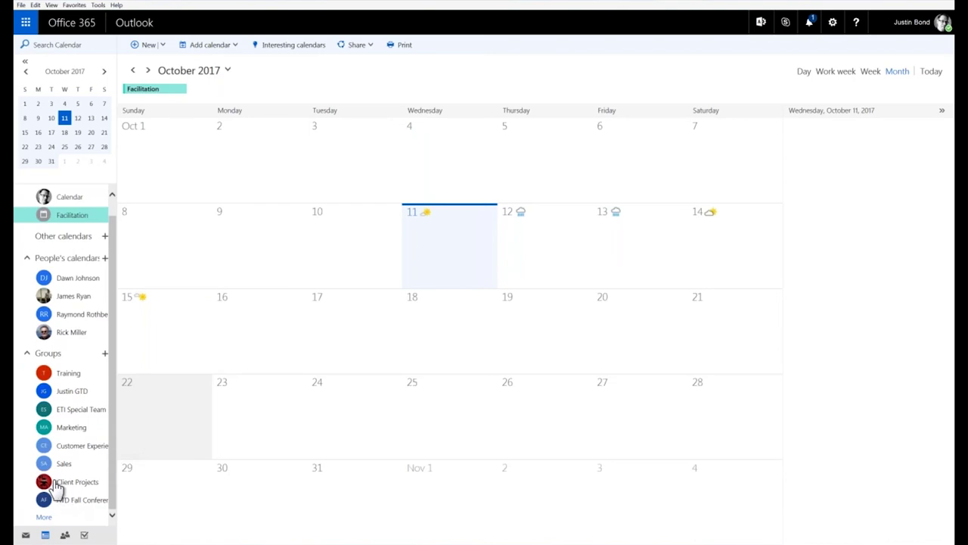
{"action": "left_click", "coordinate": [59, 375]}
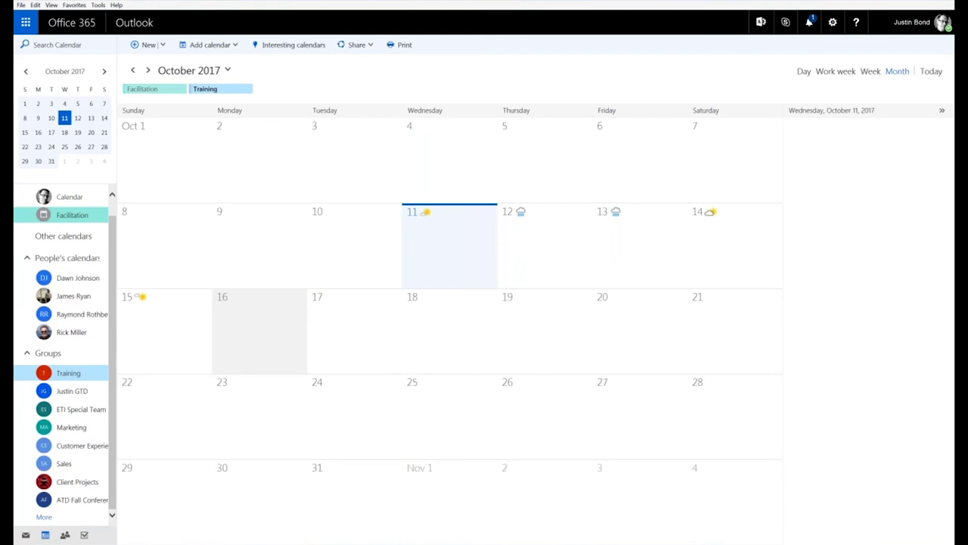
{"action": "left_click", "coordinate": [450, 219]}
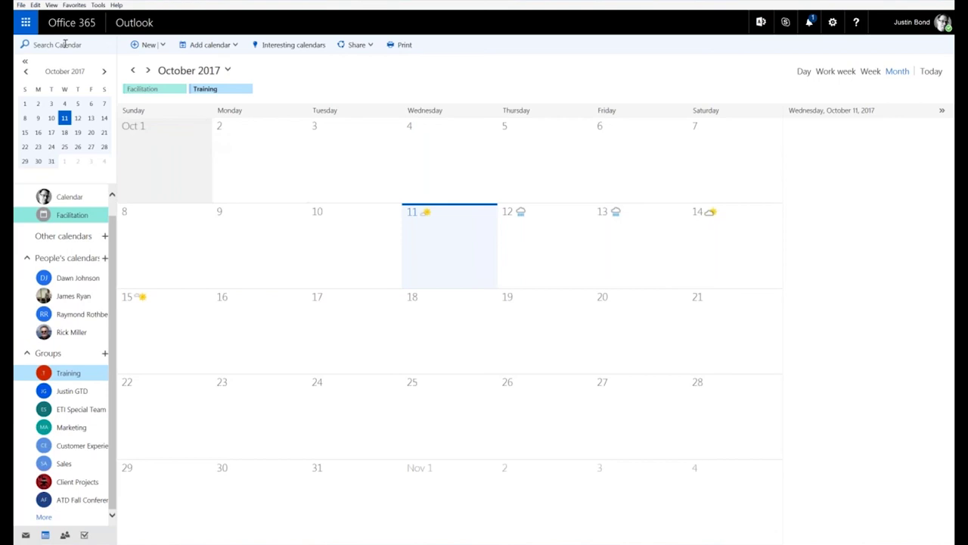
Step: Try pinning the People on your calendar today view on the People page, and look at Word's recent documents
{"action": "left_click", "coordinate": [26, 23]}
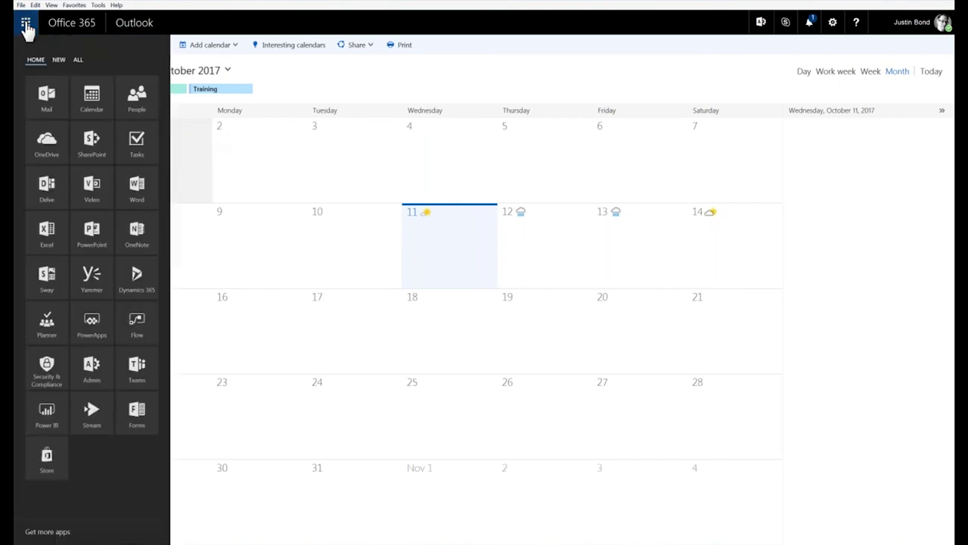
{"action": "left_click", "coordinate": [135, 106]}
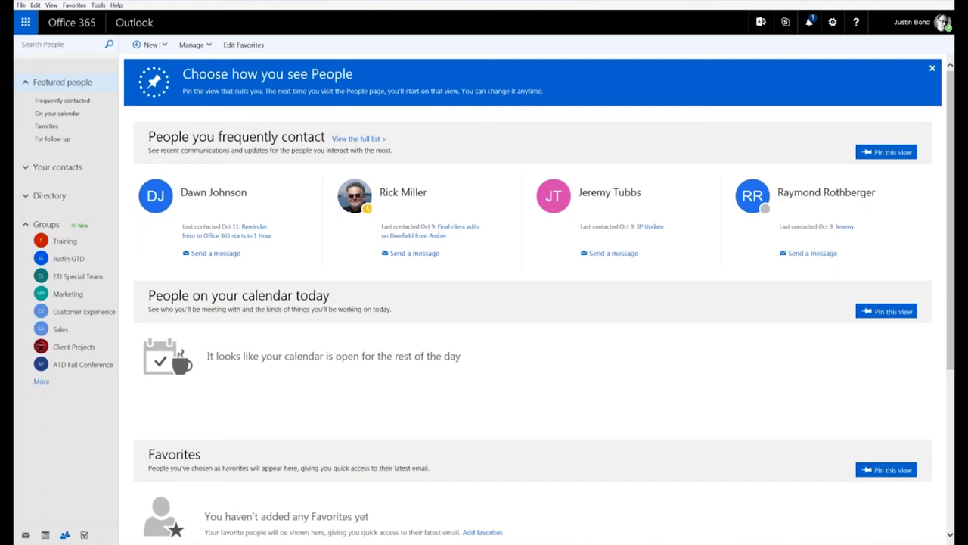
{"action": "left_click", "coordinate": [886, 311]}
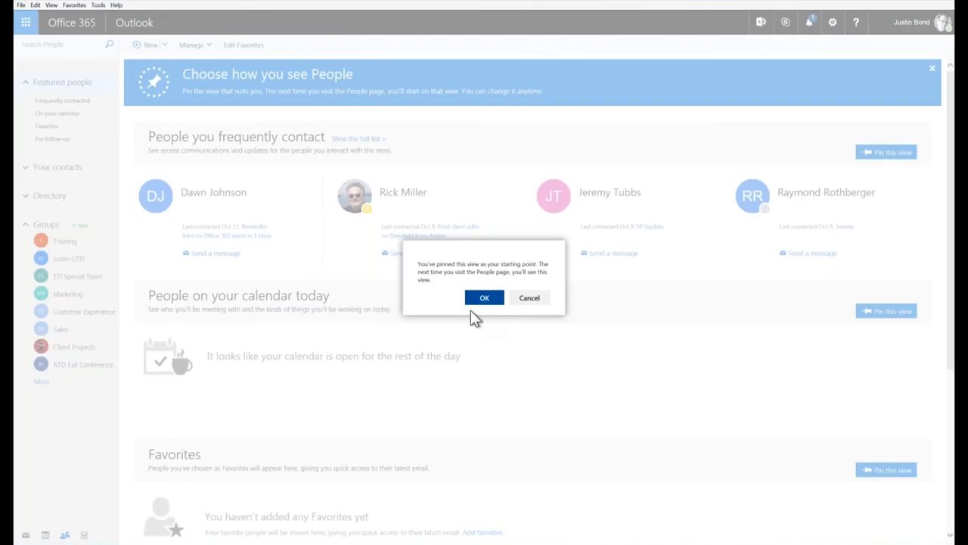
{"action": "left_click", "coordinate": [532, 299]}
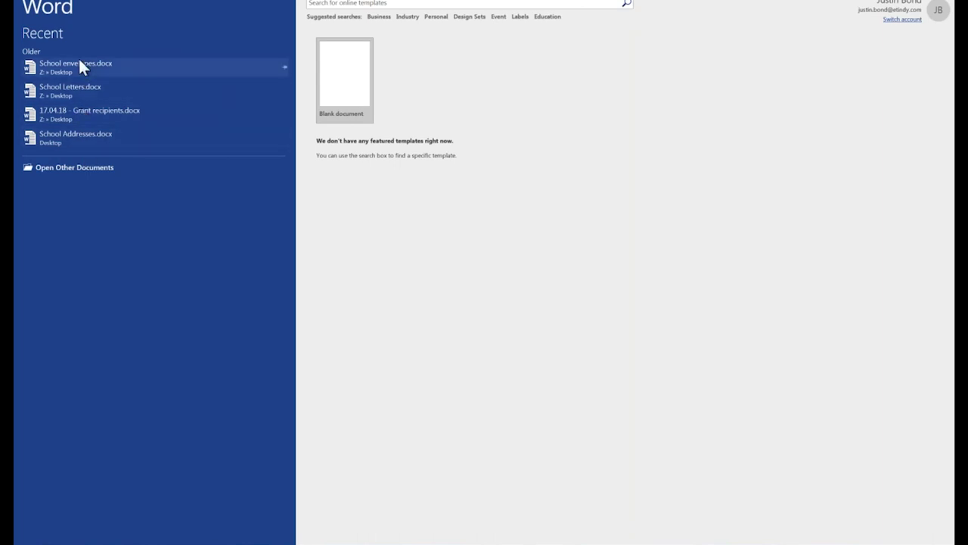
{"action": "left_click", "coordinate": [285, 67]}
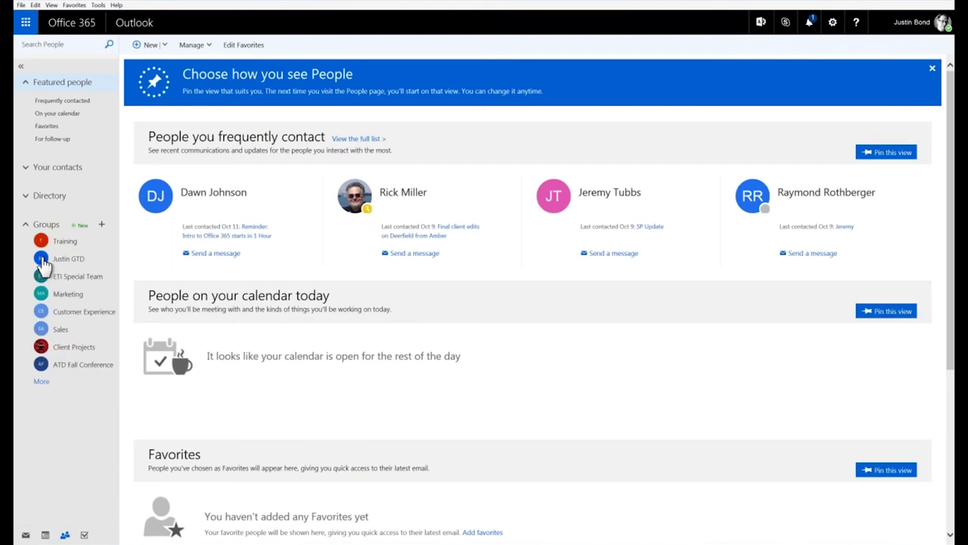
Step: View the members of the Client Projects group and the list of personal contacts
{"action": "left_click", "coordinate": [41, 350]}
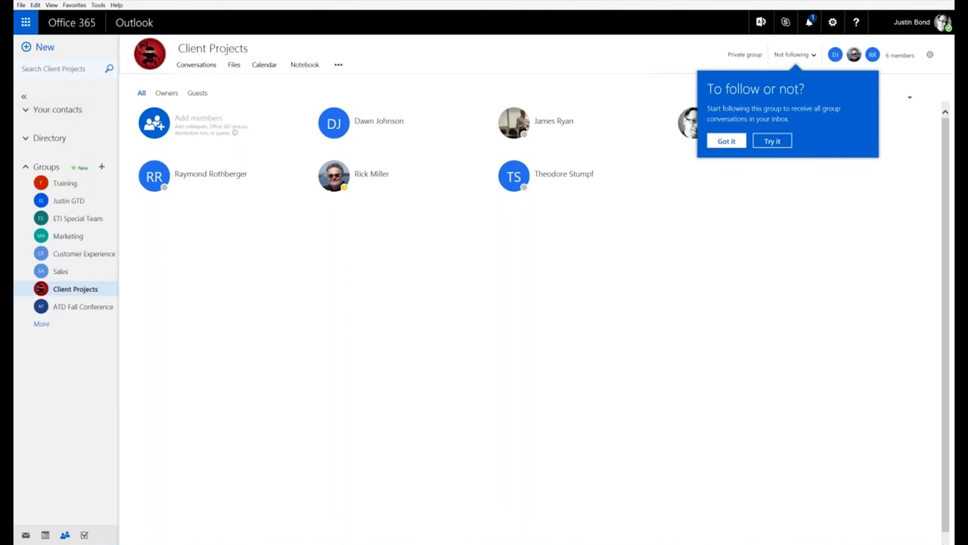
{"action": "left_click", "coordinate": [46, 139]}
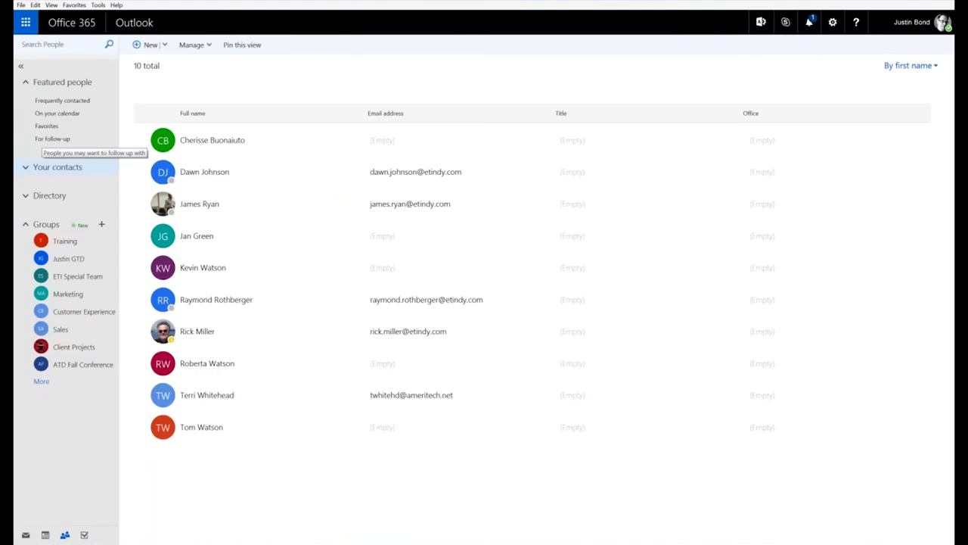
Step: Open Outlook Tasks and view the flagged items and the Tasks list
{"action": "left_click", "coordinate": [25, 22]}
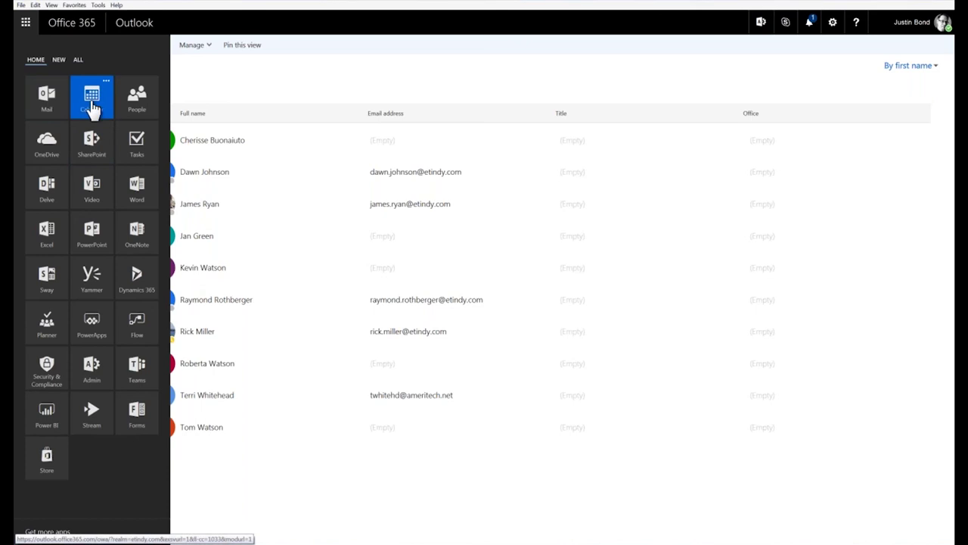
{"action": "left_click", "coordinate": [137, 155]}
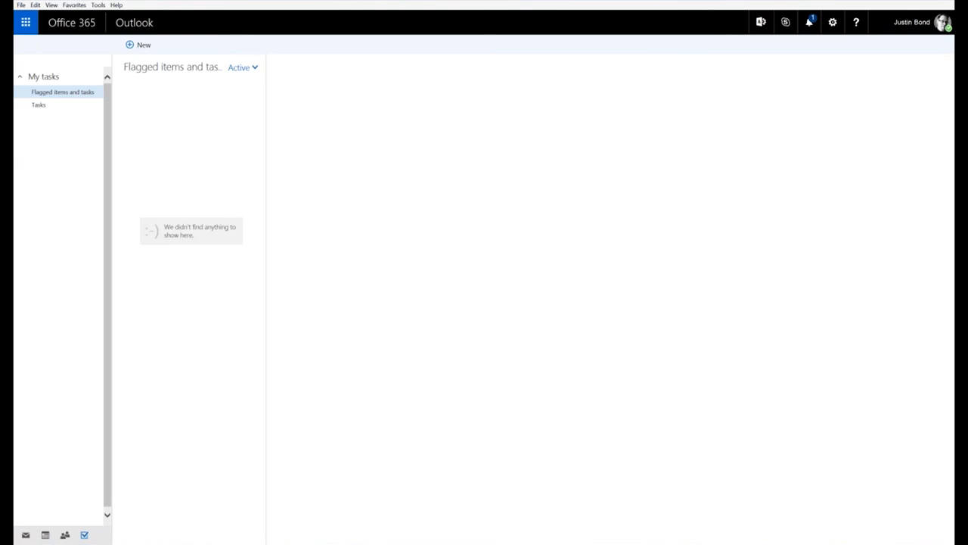
{"action": "left_click", "coordinate": [37, 110]}
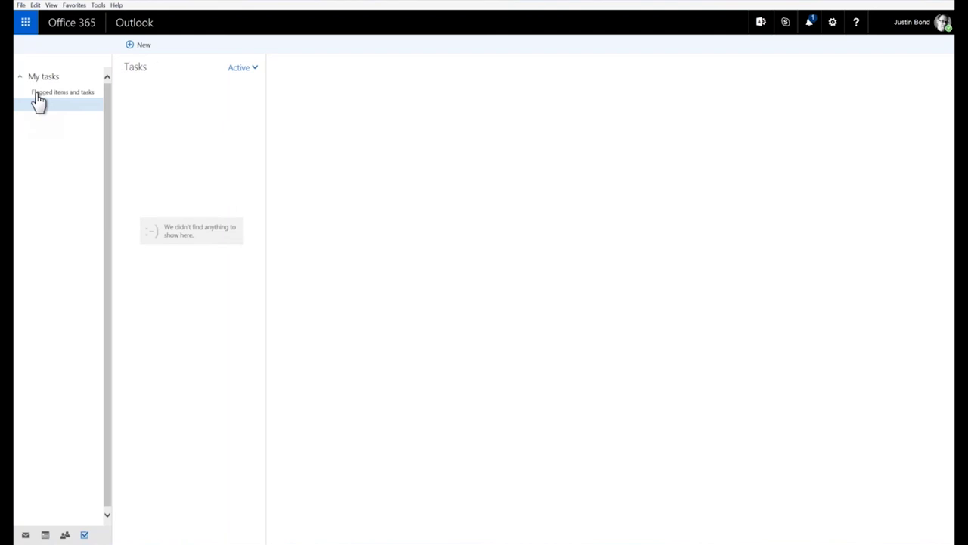
Step: Show the flagged items and tasks in Outlook and switch to Delve's popular documents
{"action": "left_click", "coordinate": [36, 93]}
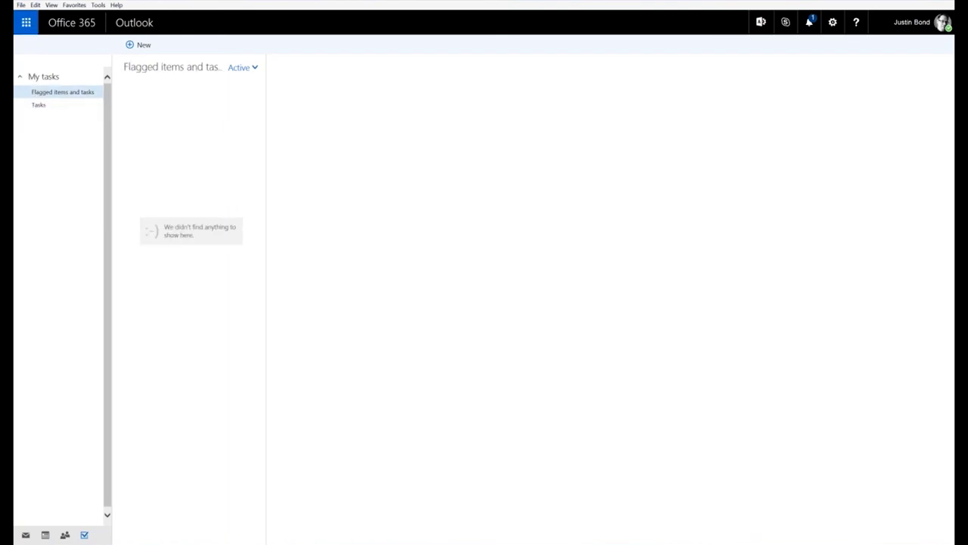
{"action": "left_click", "coordinate": [26, 22]}
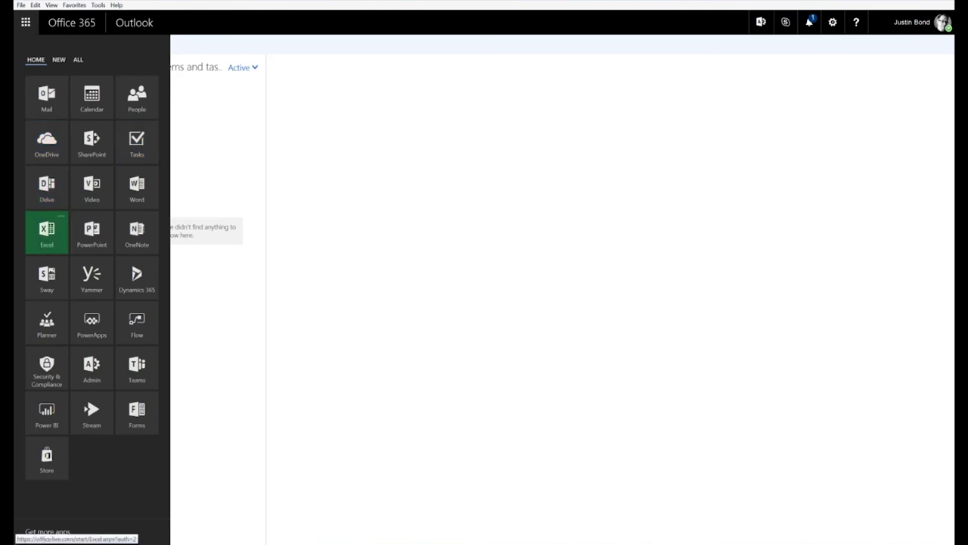
{"action": "left_click", "coordinate": [47, 198]}
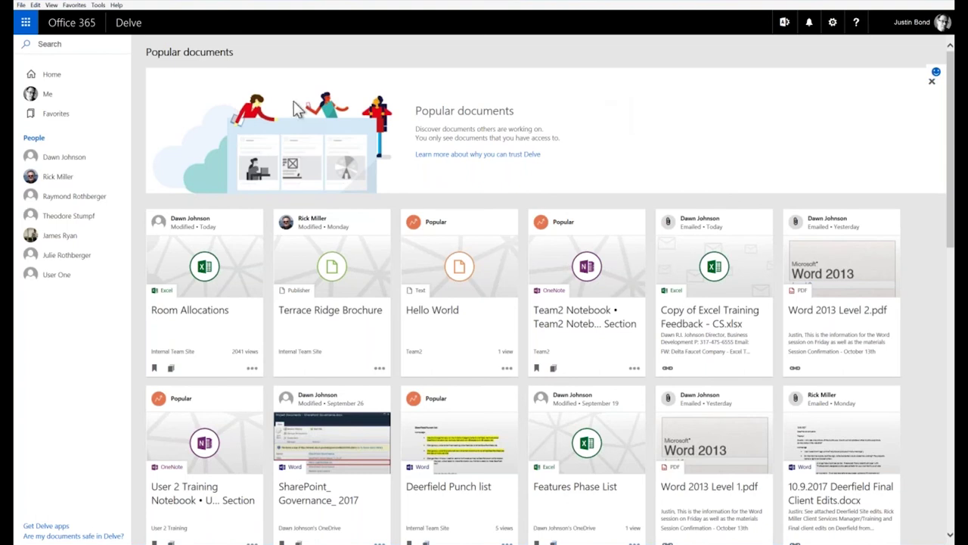
Step: Look through two colleagues' Delve profiles, including their recent documents, related people and organization chart
{"action": "left_click", "coordinate": [56, 113]}
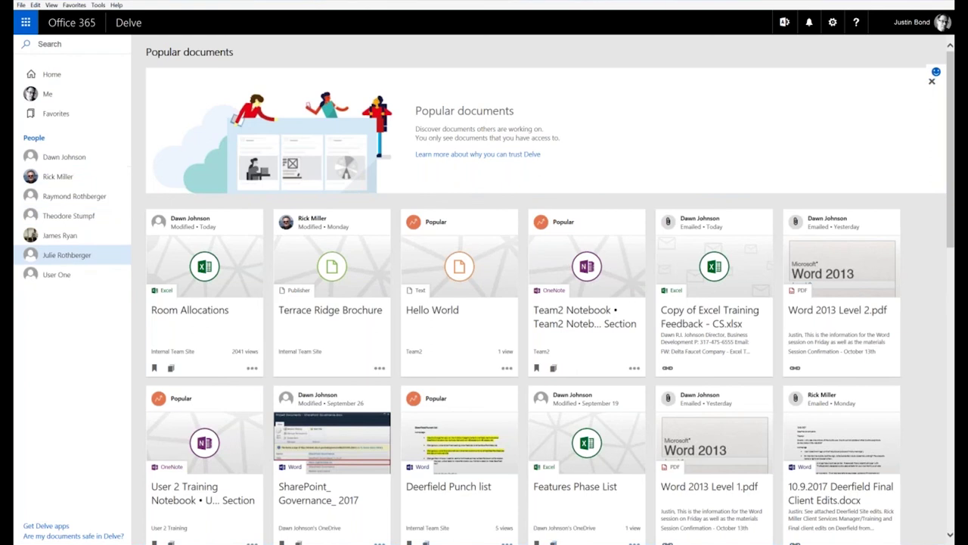
{"action": "left_click", "coordinate": [53, 182]}
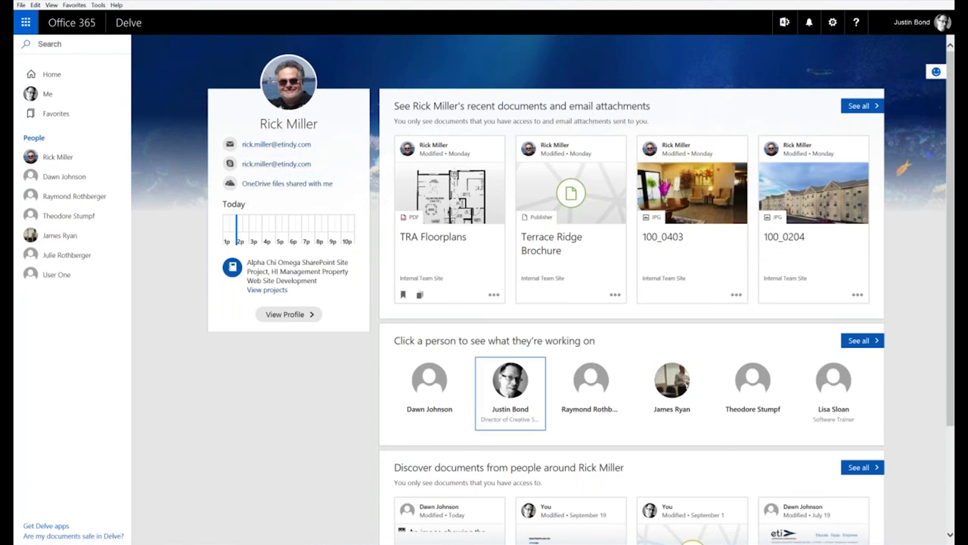
{"action": "scroll", "coordinate": [542, 289], "scroll_direction": "down", "scroll_amount": 1}
{"action": "scroll", "coordinate": [543, 289], "scroll_direction": "down", "scroll_amount": 3}
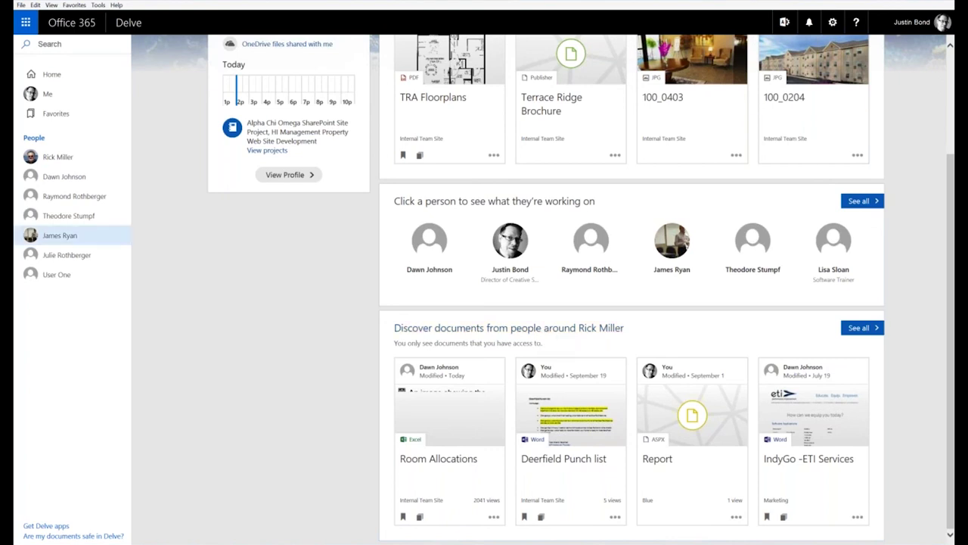
{"action": "left_click", "coordinate": [66, 196]}
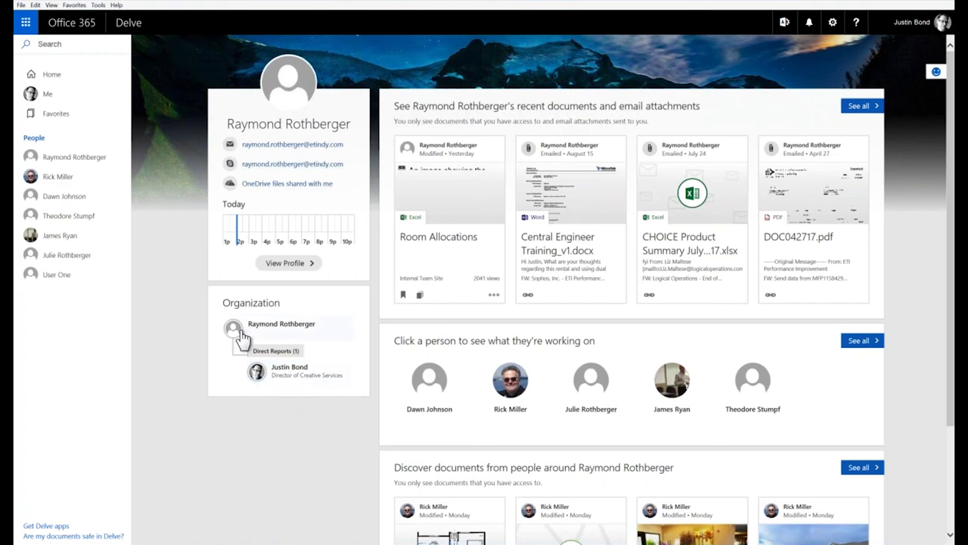
{"action": "left_click", "coordinate": [265, 335]}
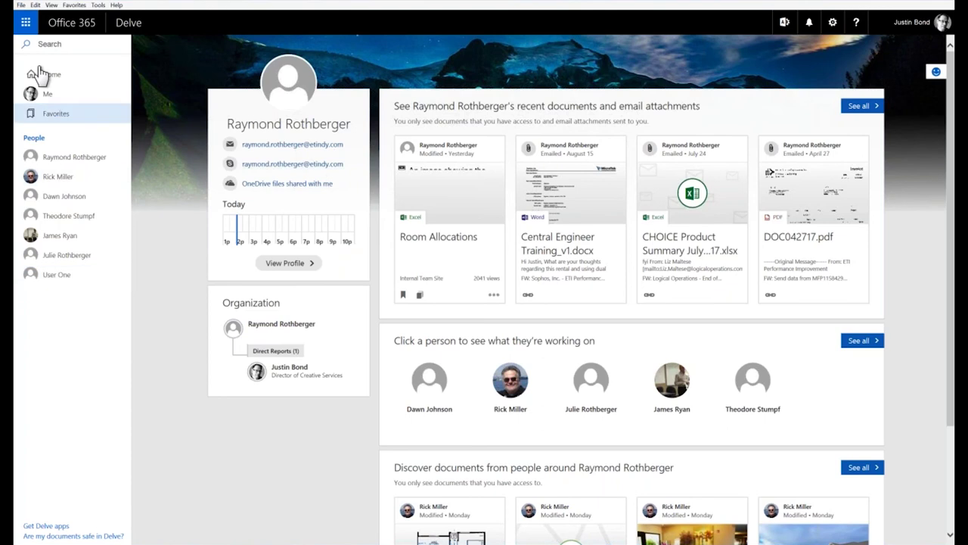
Step: Switch to Office 365 Video and show the list of video channels
{"action": "left_click", "coordinate": [27, 24]}
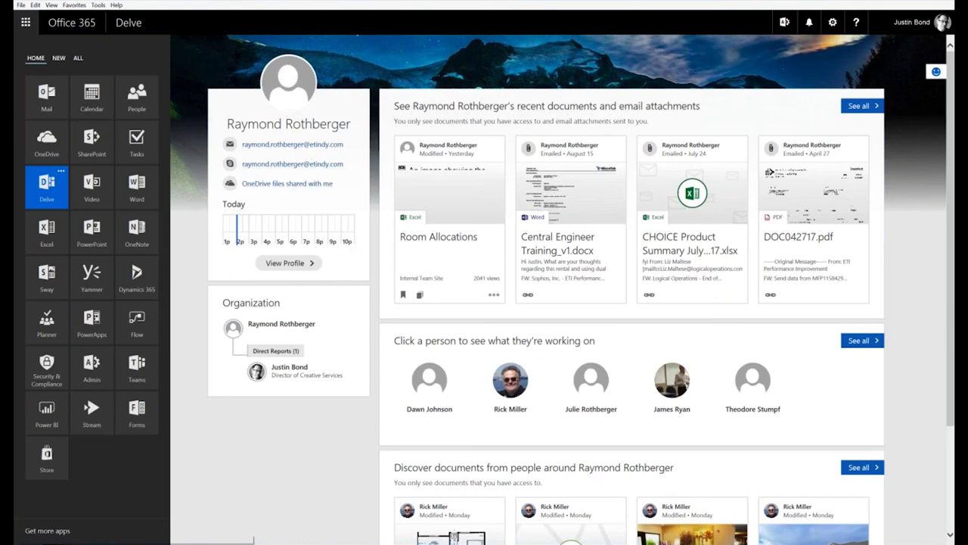
{"action": "left_click", "coordinate": [46, 189]}
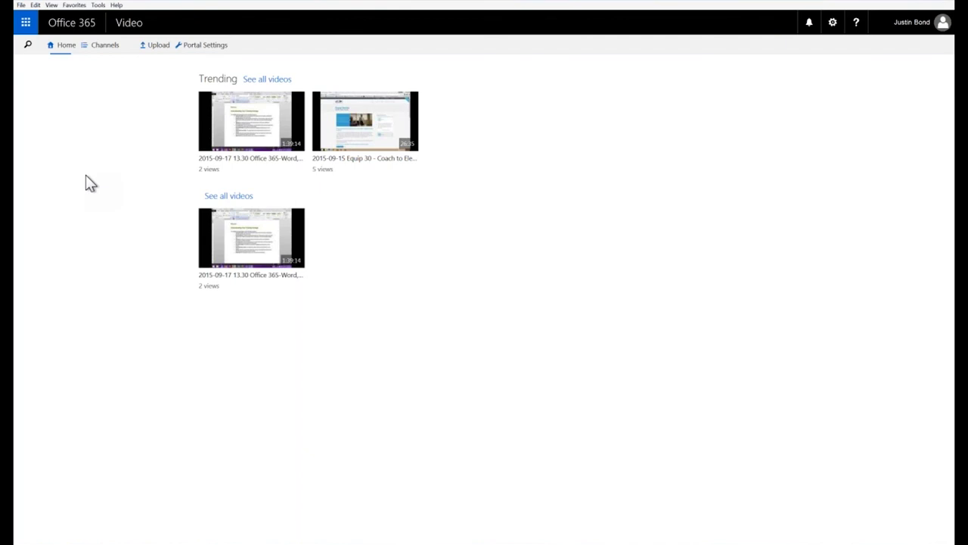
{"action": "left_click", "coordinate": [103, 52]}
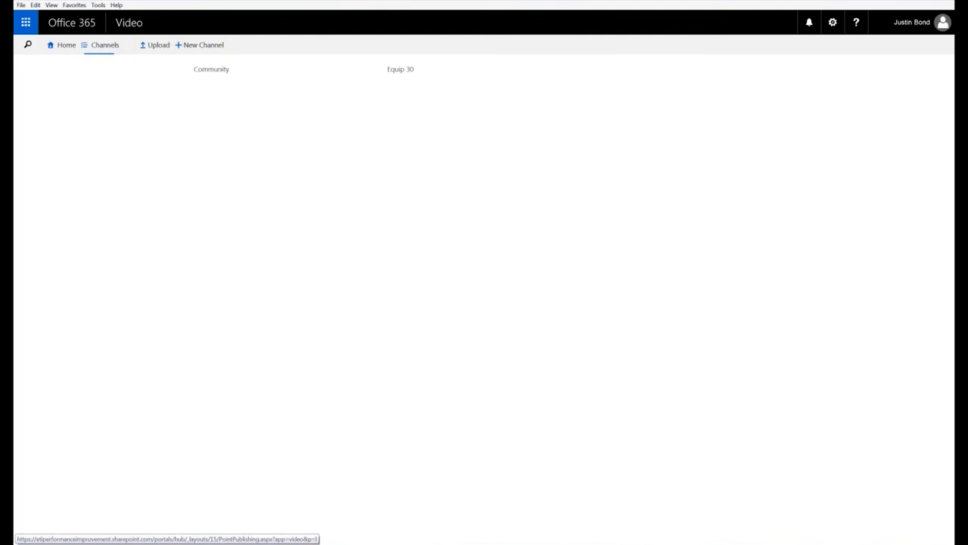
Step: Begin a video upload and choose Equip 30 as the destination channel
{"action": "left_click", "coordinate": [151, 45]}
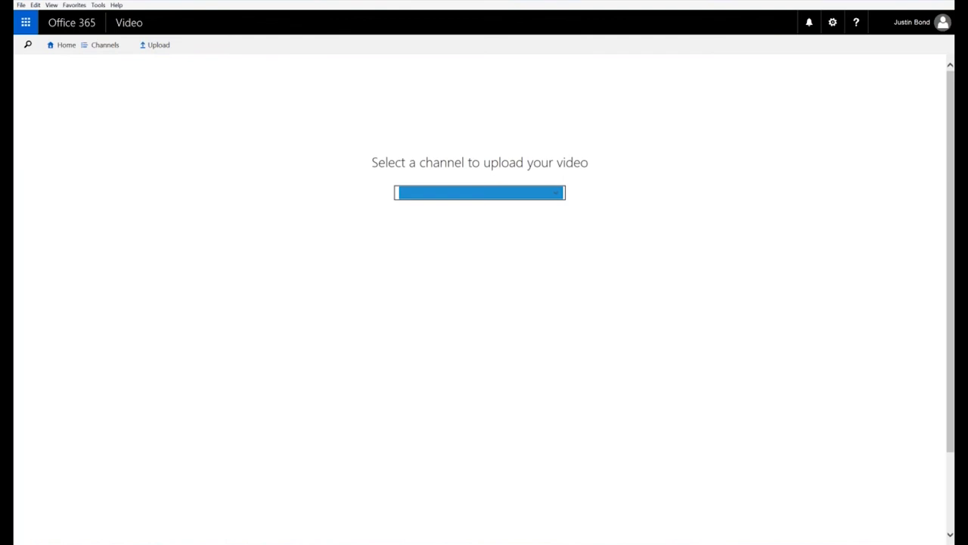
{"action": "left_click", "coordinate": [527, 195]}
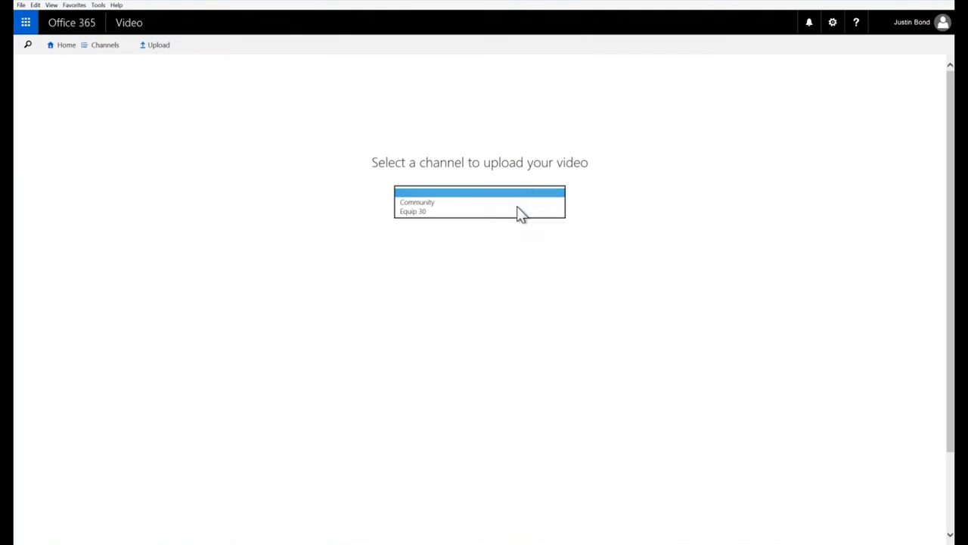
{"action": "left_click", "coordinate": [518, 213]}
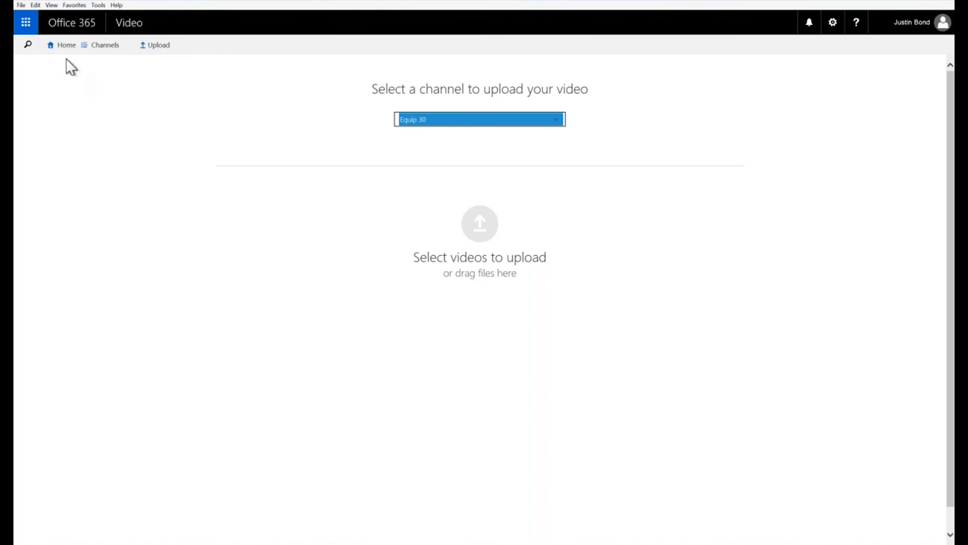
Step: Return to the channel list and open the Coach to Elevate video in the Equip 30 channel
{"action": "left_click", "coordinate": [26, 25]}
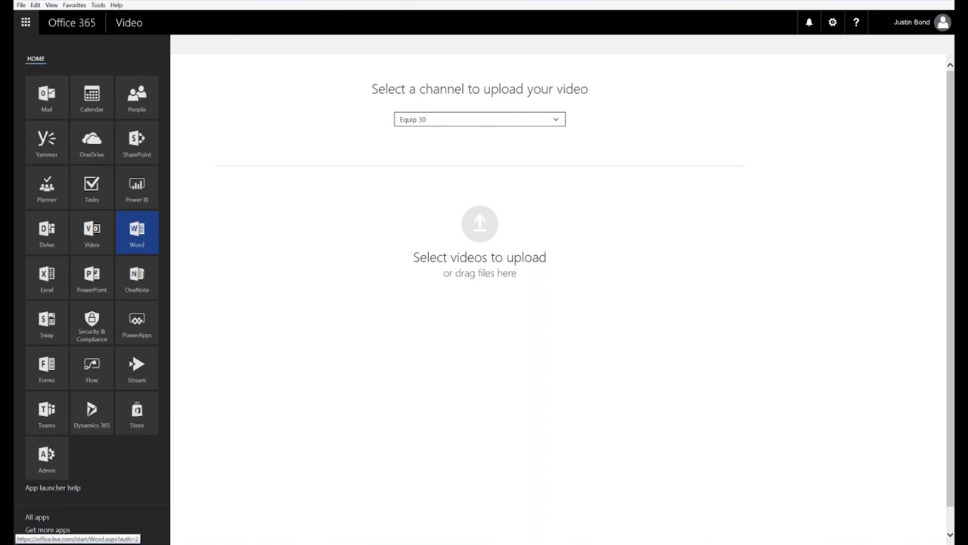
{"action": "left_click", "coordinate": [89, 49]}
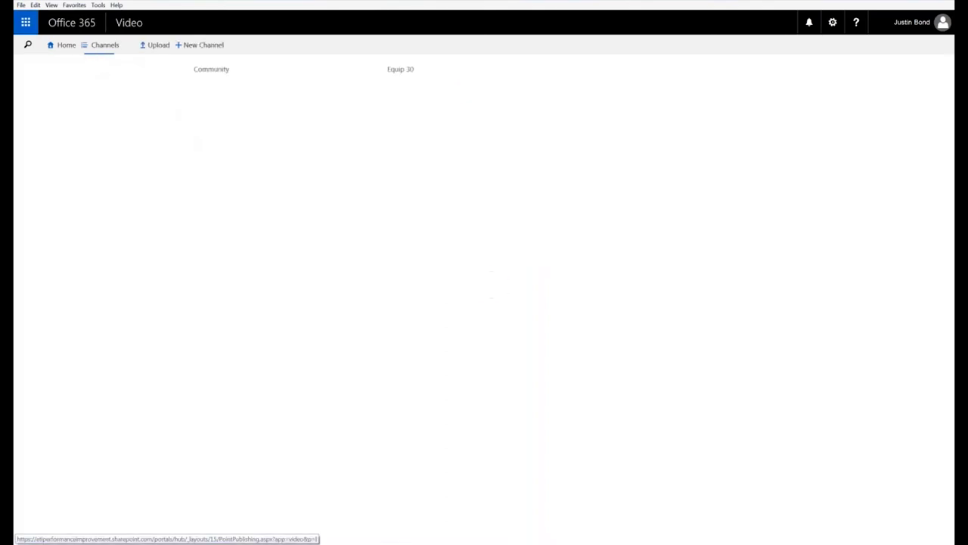
{"action": "left_click", "coordinate": [400, 113]}
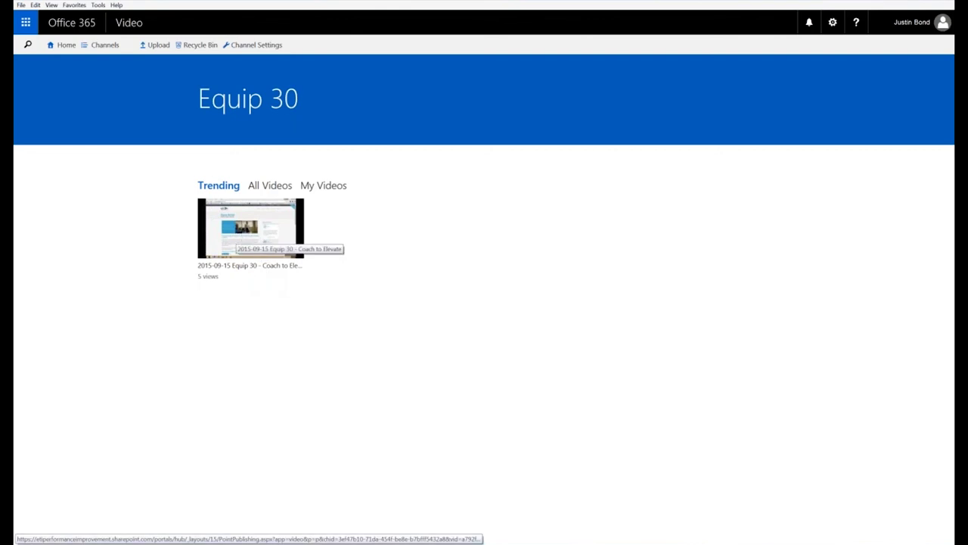
{"action": "left_click", "coordinate": [249, 227]}
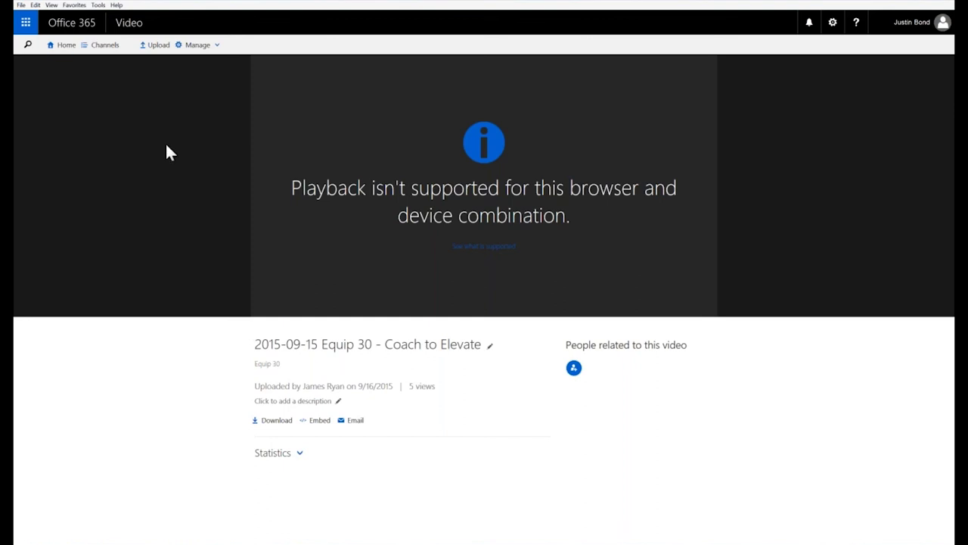
Step: Switch to Sway and create a new blank Sway, dismissing the introductory messages
{"action": "left_click", "coordinate": [26, 23]}
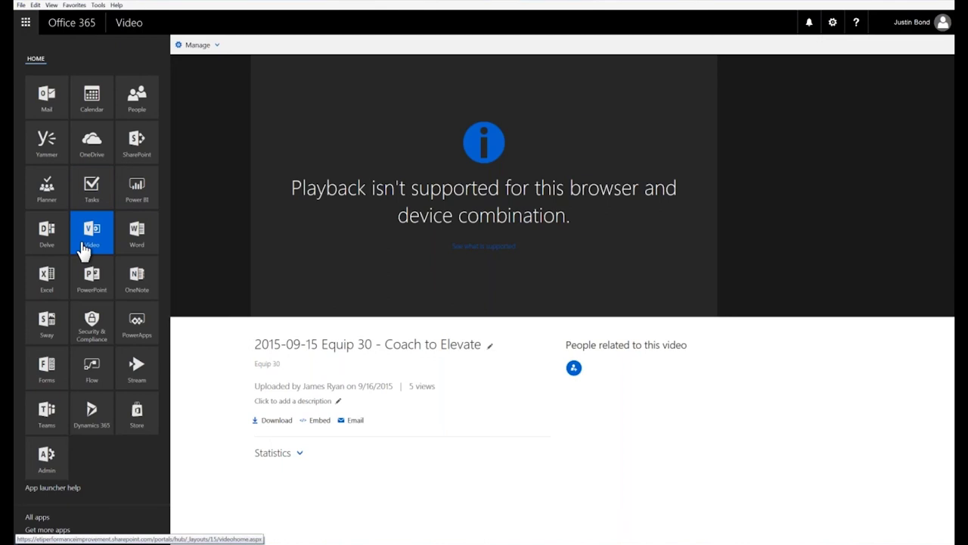
{"action": "left_click", "coordinate": [46, 335]}
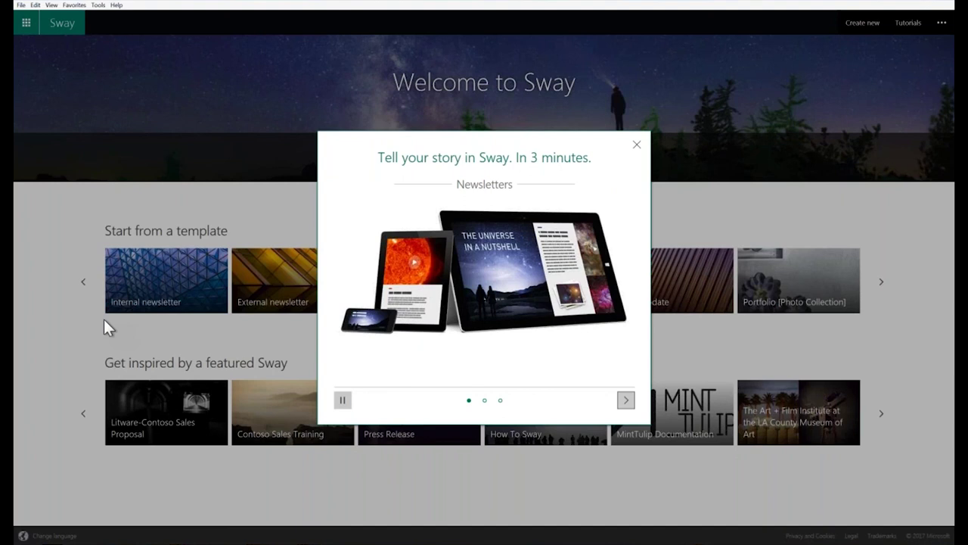
{"action": "left_click", "coordinate": [637, 145]}
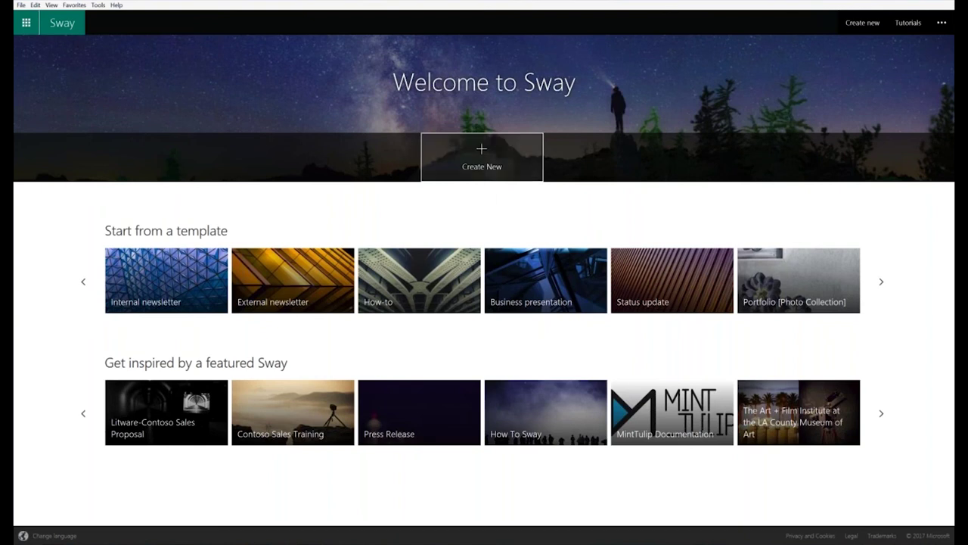
{"action": "left_click", "coordinate": [490, 165]}
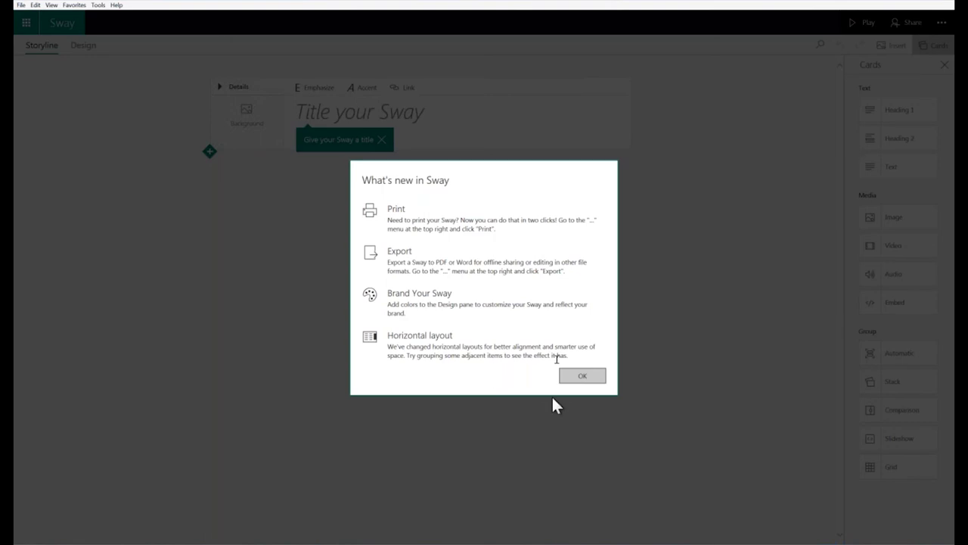
{"action": "left_click", "coordinate": [583, 375]}
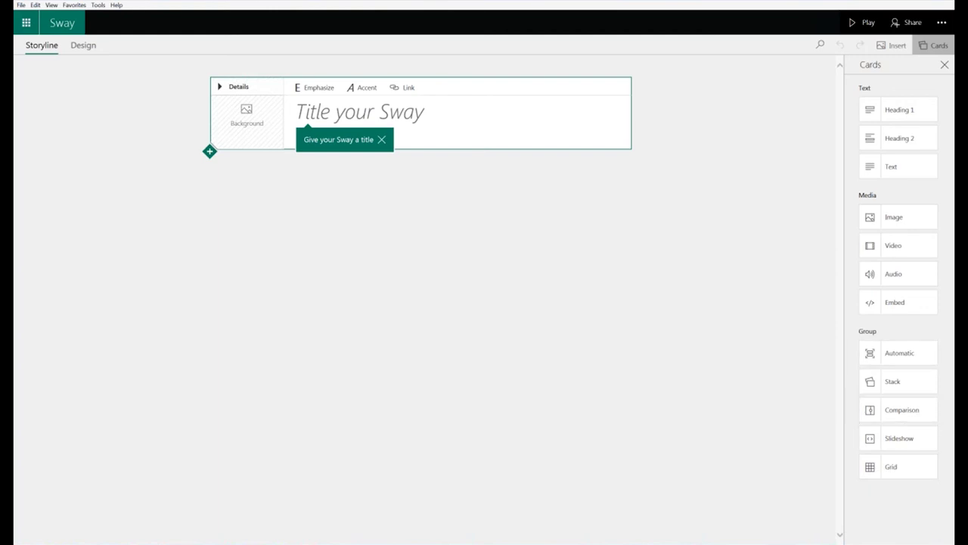
Step: Add a Stack group to the storyline and place a Comparison group above it
{"action": "left_click", "coordinate": [898, 381]}
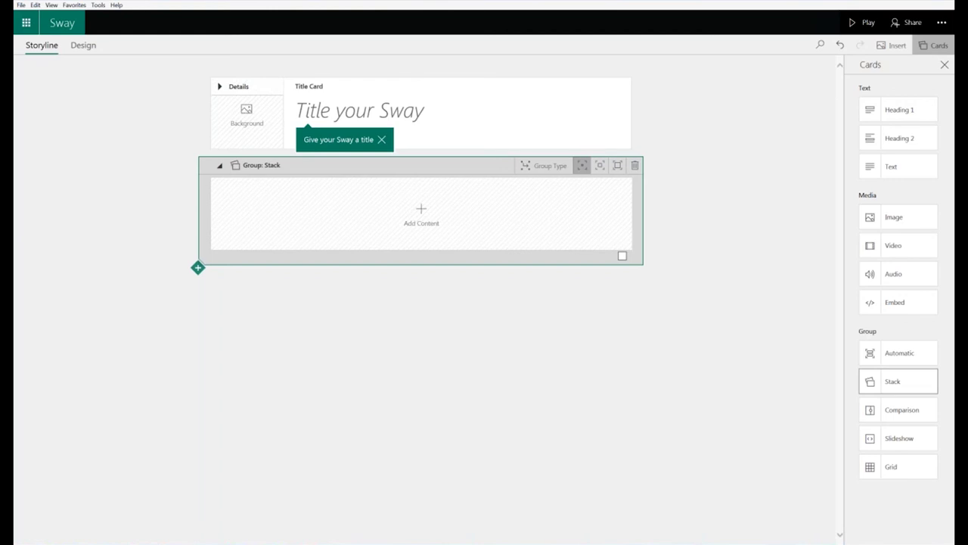
{"action": "left_click", "coordinate": [871, 413]}
{"action": "left_click_drag", "start_coordinate": [723, 368], "coordinate": [413, 329]}
{"action": "left_click_drag", "start_coordinate": [406, 270], "coordinate": [406, 186]}
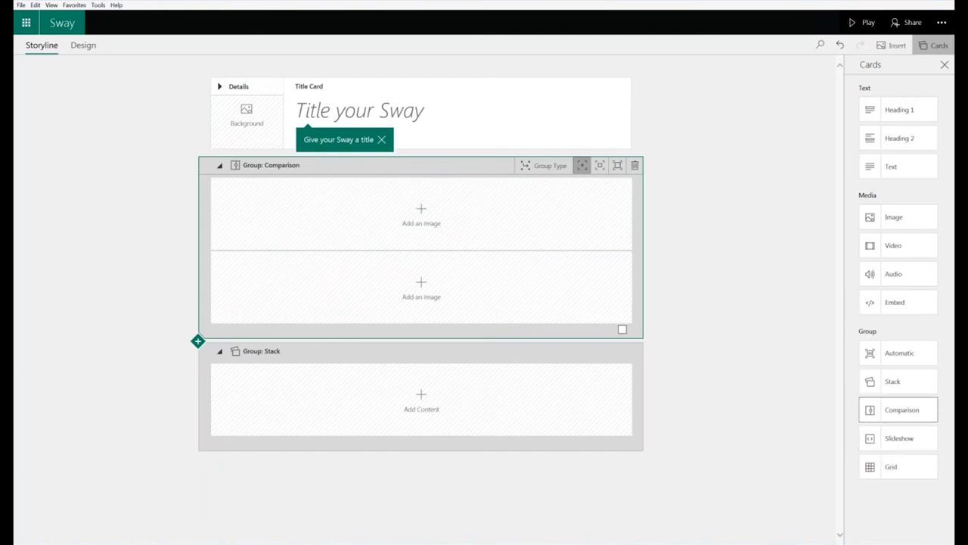
Step: Add a Heading 1 card reading "We Love Sway" and move its section directly below the title card
{"action": "left_click", "coordinate": [899, 110]}
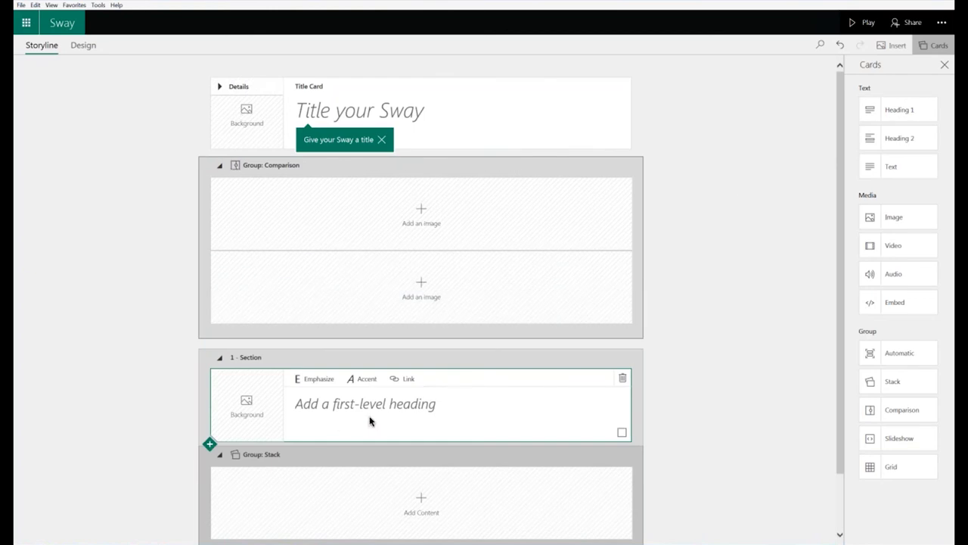
{"action": "left_click", "coordinate": [331, 405]}
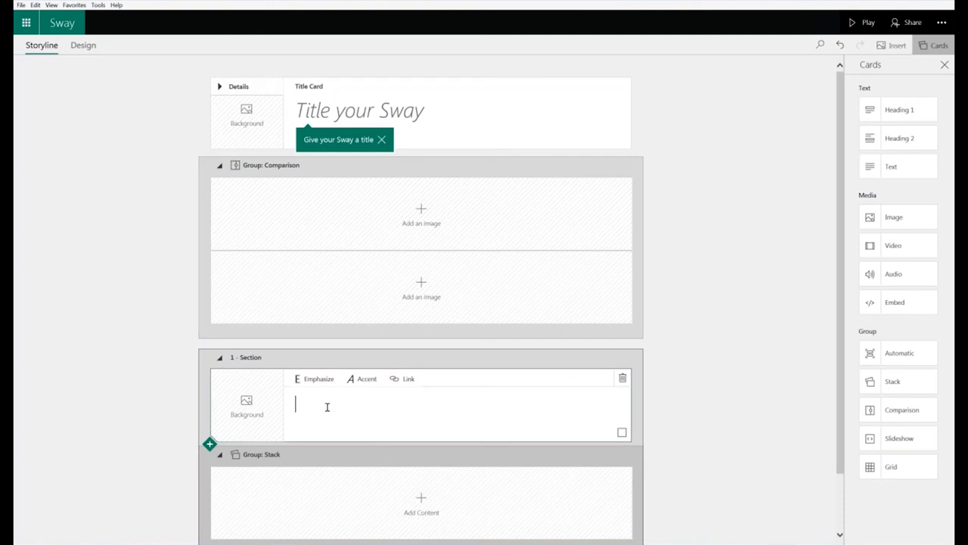
{"action": "type", "text": "We Love Sway"}
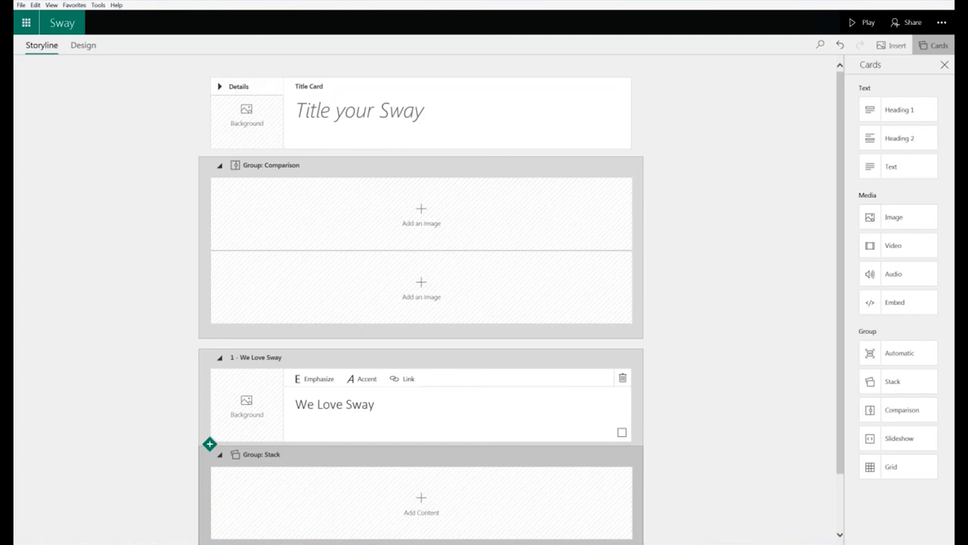
{"action": "left_click_drag", "start_coordinate": [558, 356], "coordinate": [547, 218]}
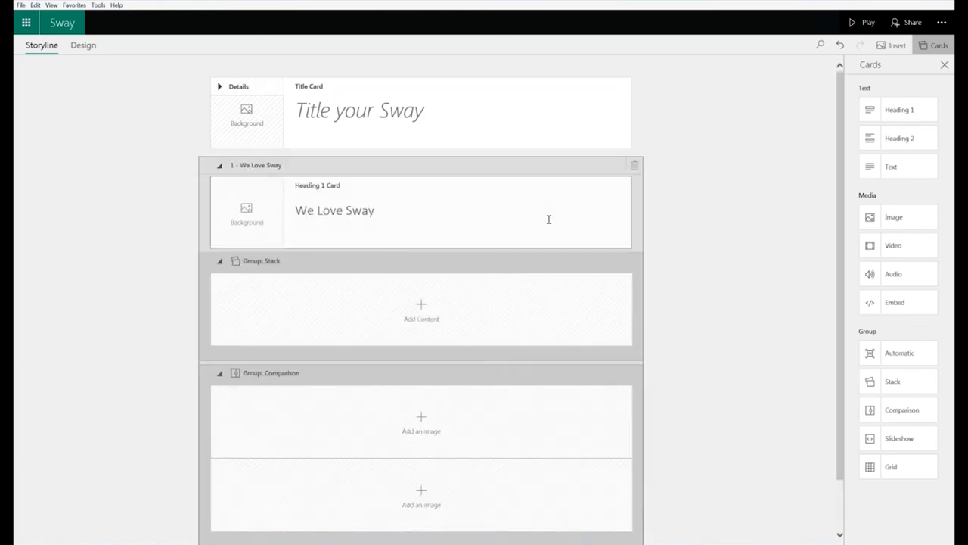
Step: Add the suggested Backgrounds image of animals under a teal cloudy sky to the Stack group
{"action": "left_click", "coordinate": [419, 324]}
{"action": "left_click", "coordinate": [419, 324]}
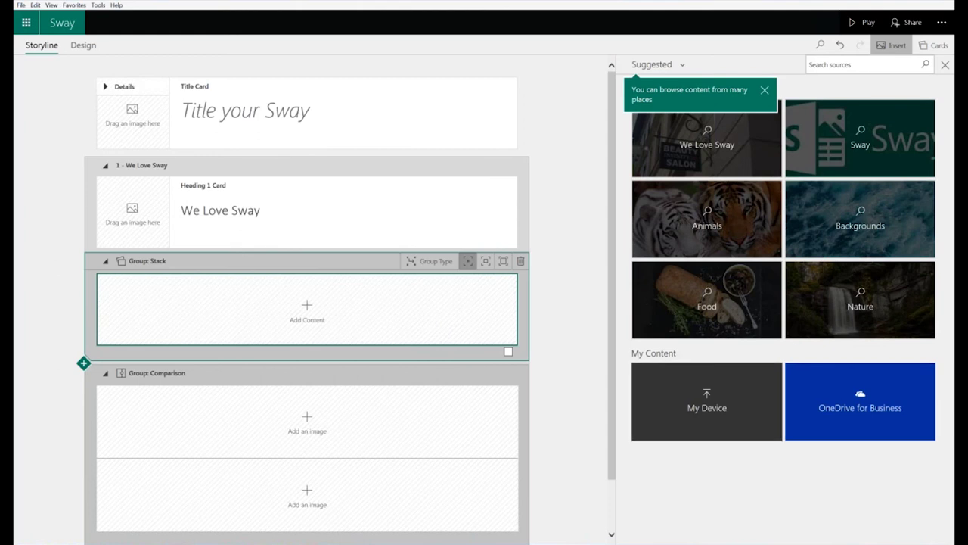
{"action": "left_click", "coordinate": [818, 420]}
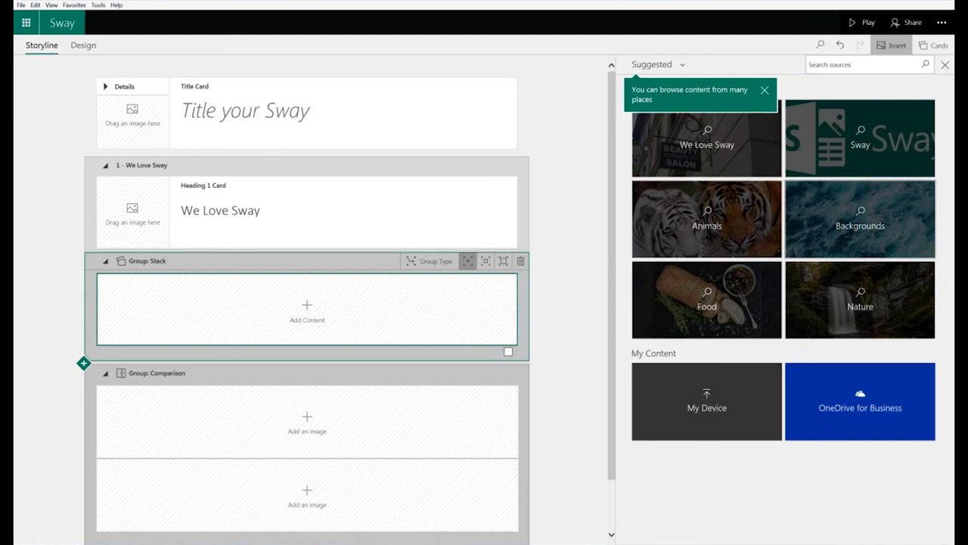
{"action": "left_click", "coordinate": [839, 227]}
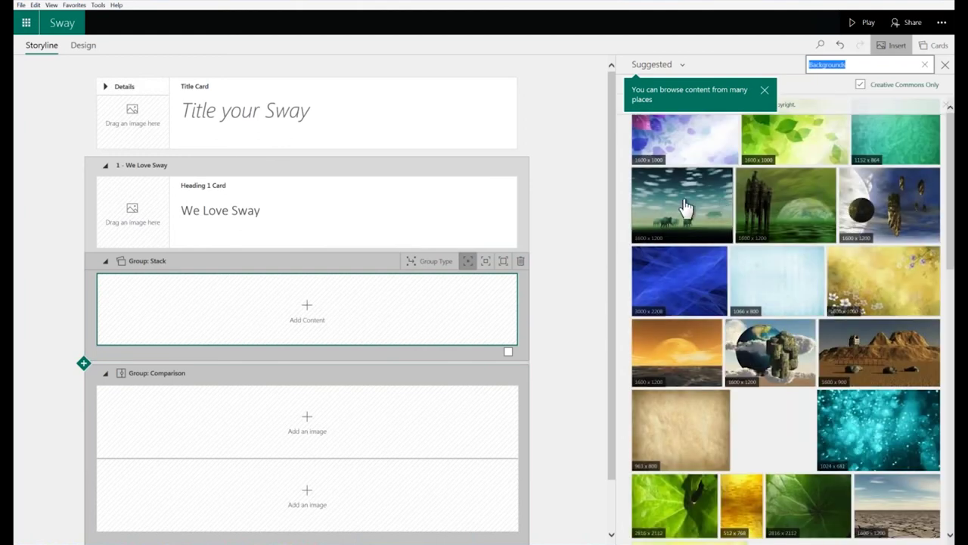
{"action": "left_click", "coordinate": [685, 207]}
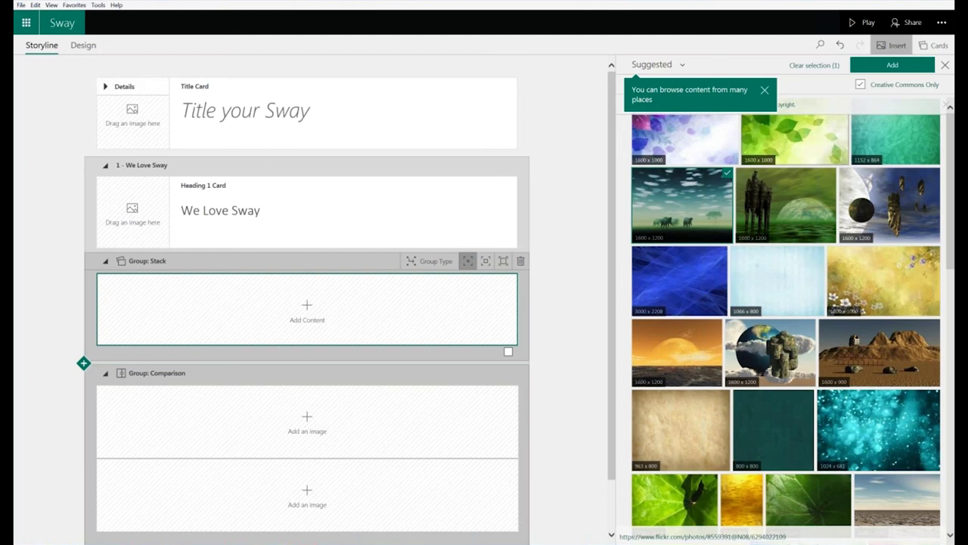
{"action": "left_click", "coordinate": [893, 65]}
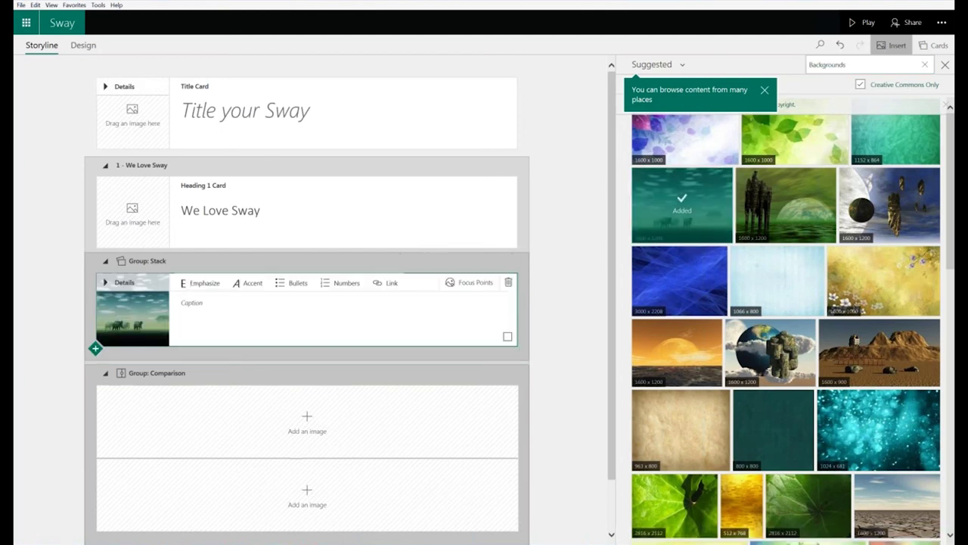
Step: Caption the image in the Stack group "This is a MS picture"
{"action": "left_click", "coordinate": [327, 302]}
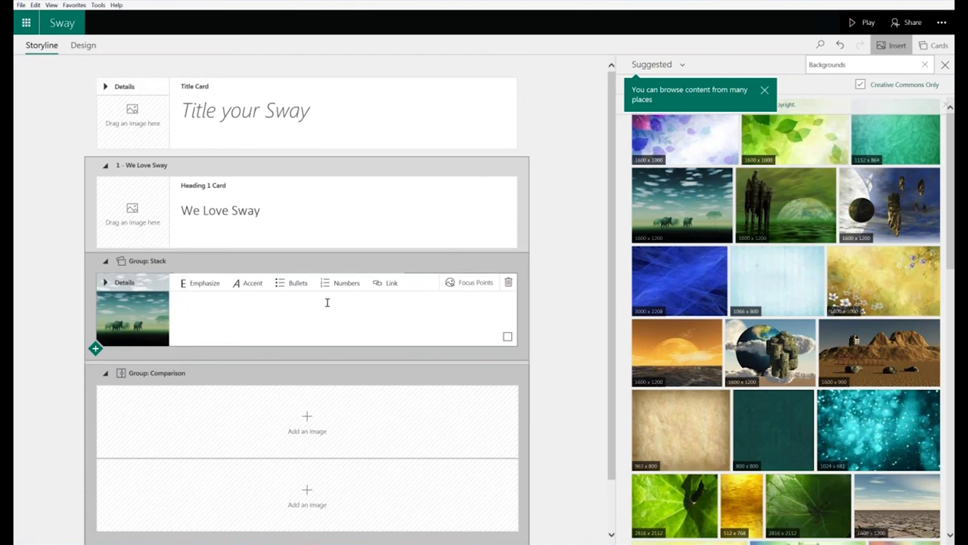
{"action": "type", "text": "This"}
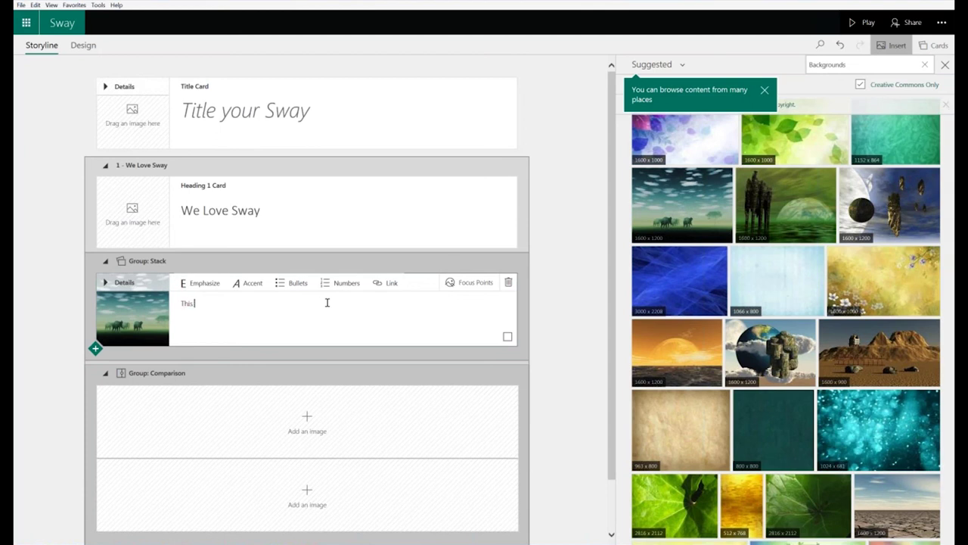
{"action": "type", "text": " is a MS"}
{"action": "type", "text": "picture"}
Step: Set three focus points on the Stack image, two in the sky and one on the animals, and clear the side pane from view
{"action": "left_click", "coordinate": [467, 292]}
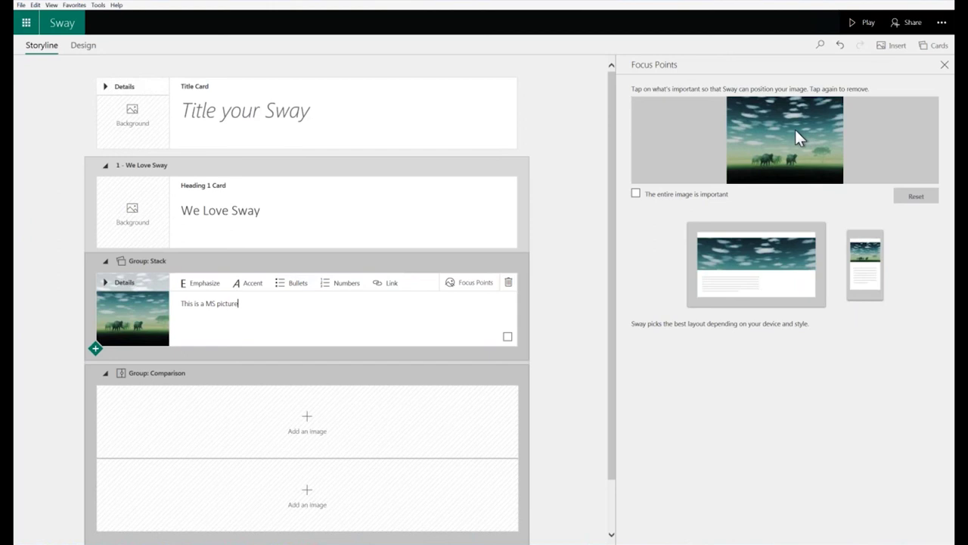
{"action": "left_click", "coordinate": [769, 158]}
{"action": "left_click", "coordinate": [747, 123]}
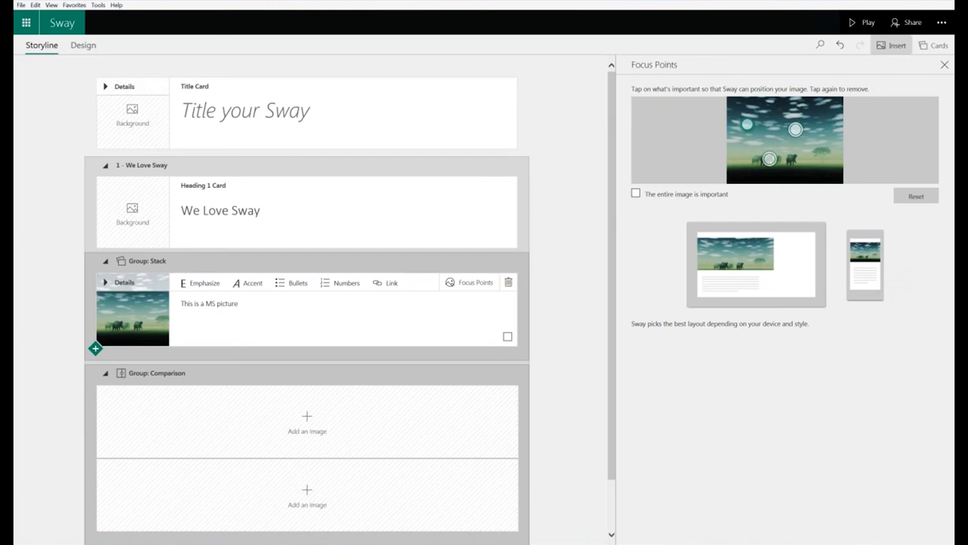
{"action": "left_click", "coordinate": [892, 45]}
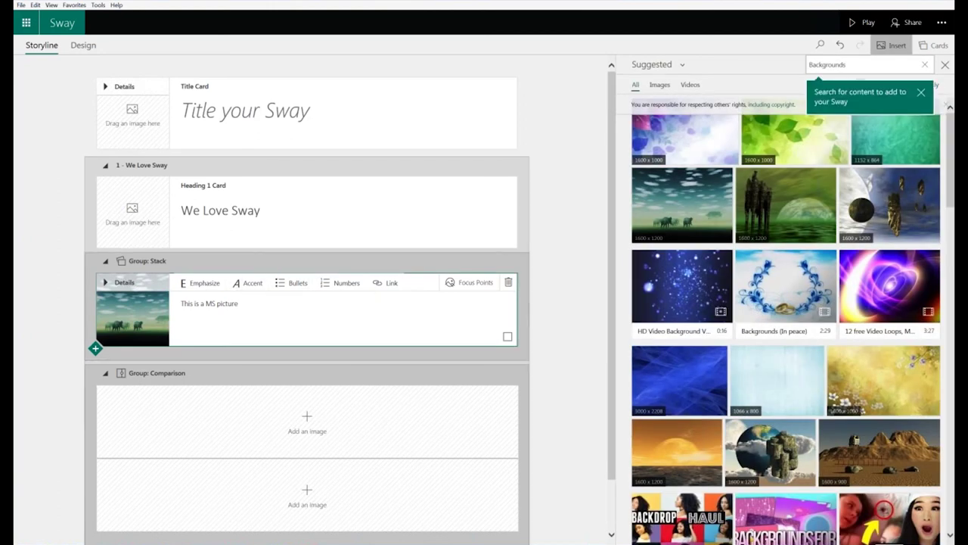
{"action": "left_click", "coordinate": [945, 65]}
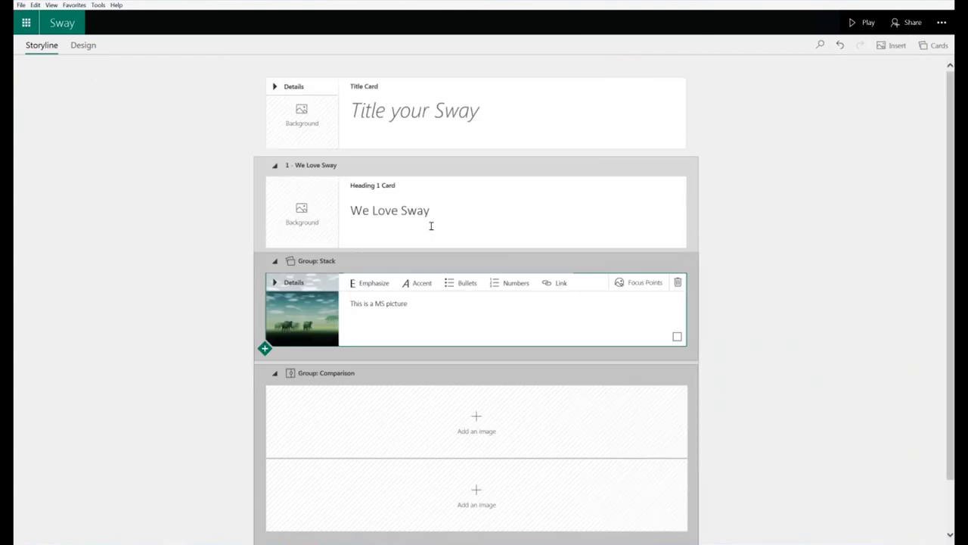
Step: Preview the Sway's design, apply the blue Variation 4 style from the third row, and show its customization options
{"action": "left_click", "coordinate": [77, 52]}
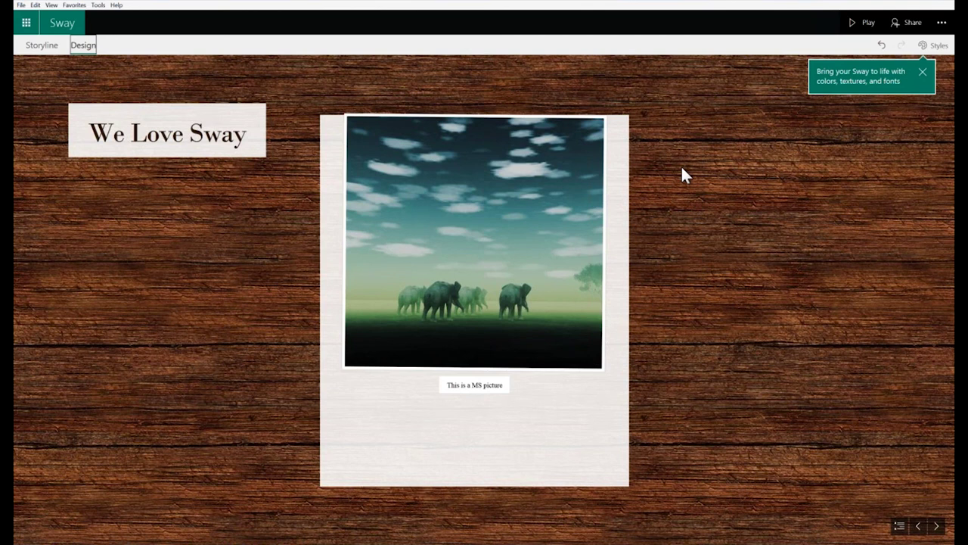
{"action": "left_click", "coordinate": [936, 47]}
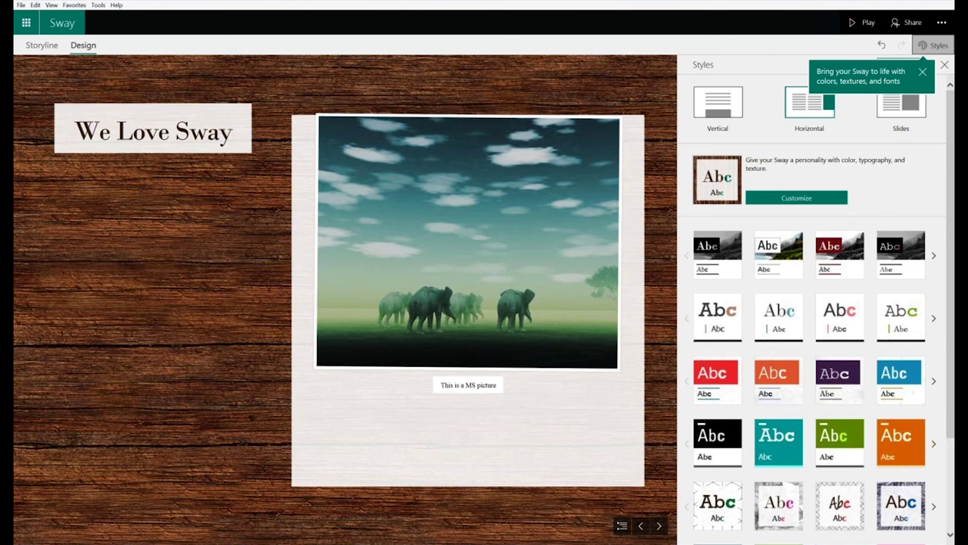
{"action": "left_click", "coordinate": [903, 393]}
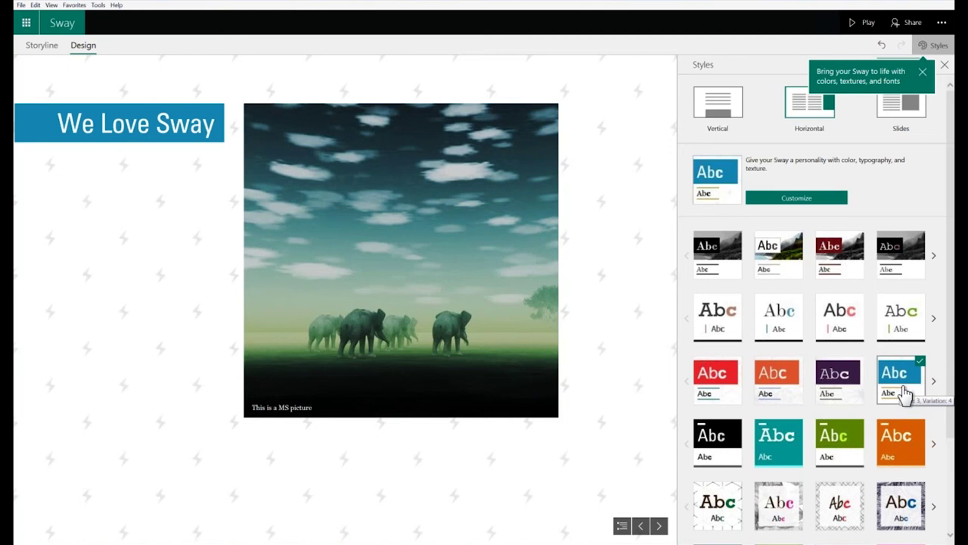
{"action": "left_click", "coordinate": [797, 198]}
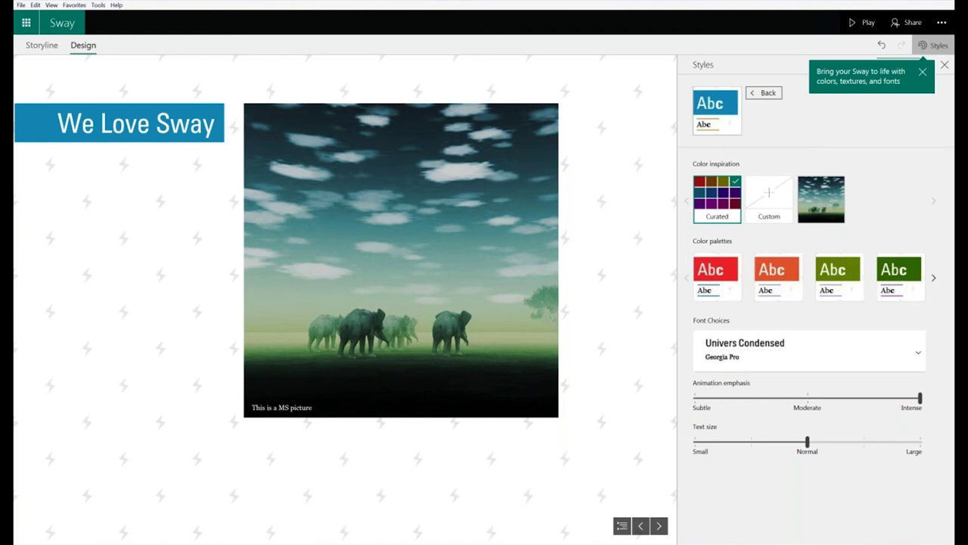
Step: Return to the storyline and go back to the Sway home page to view the creation, template and tutorial options
{"action": "left_click", "coordinate": [40, 56]}
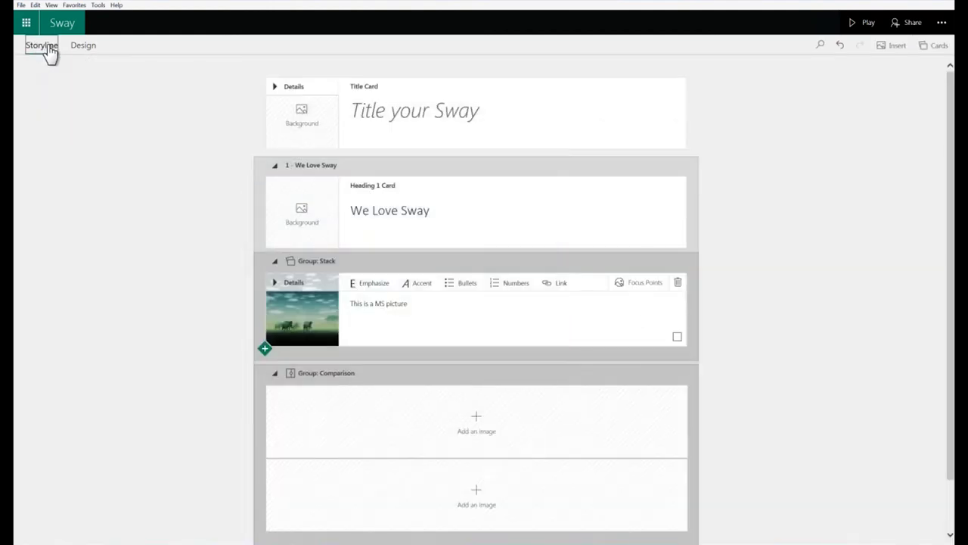
{"action": "left_click", "coordinate": [26, 23]}
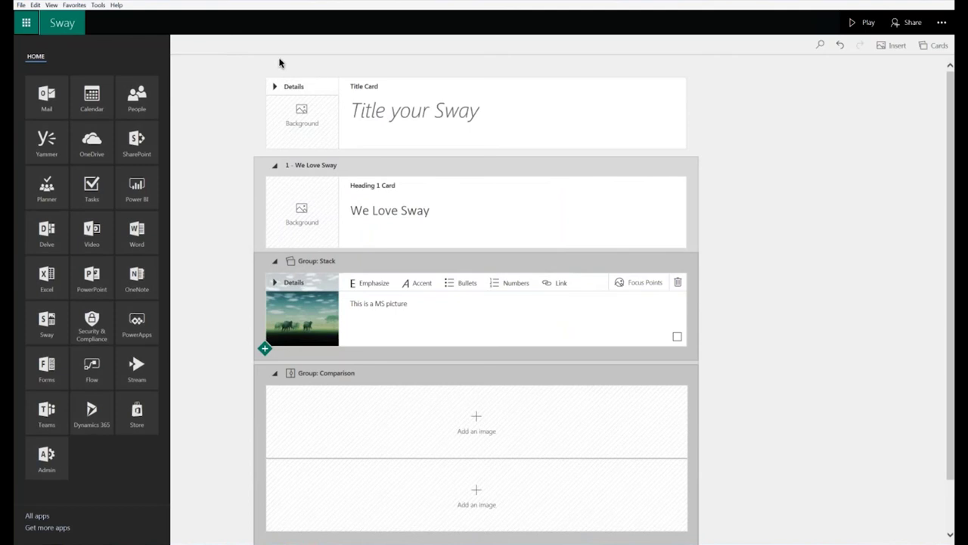
{"action": "left_click", "coordinate": [49, 27]}
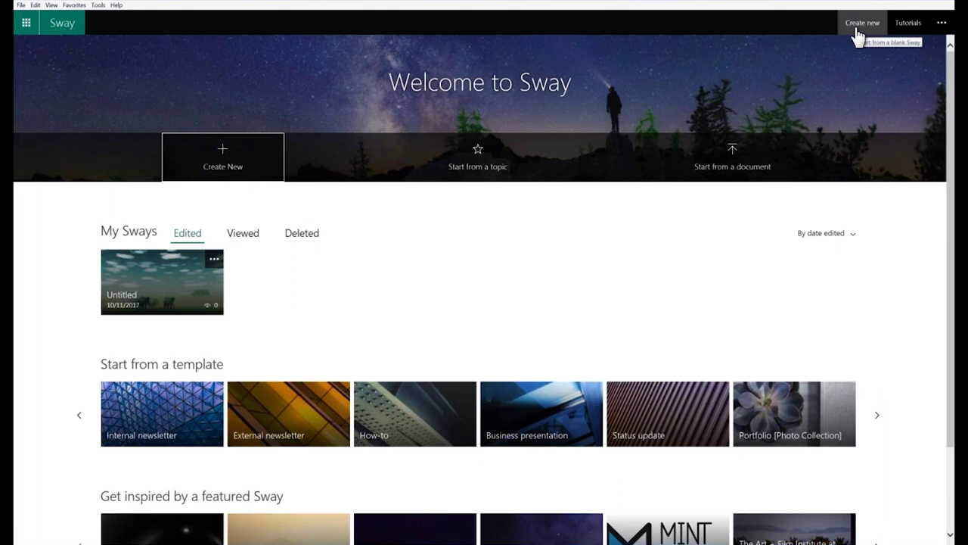
{"action": "left_click", "coordinate": [898, 25]}
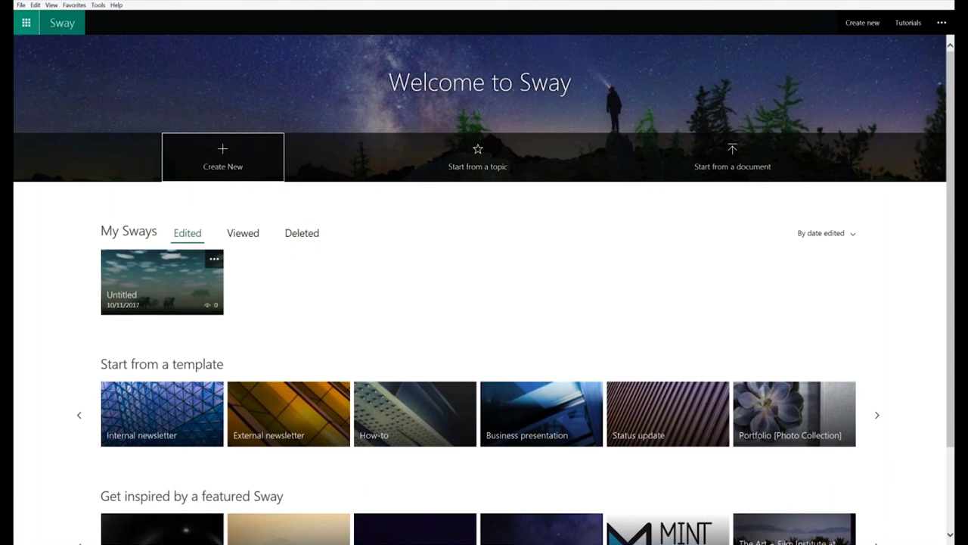
Step: Switch to Flow and look through its featured template collections and popular services, including the further services in the list
{"action": "left_click", "coordinate": [26, 22]}
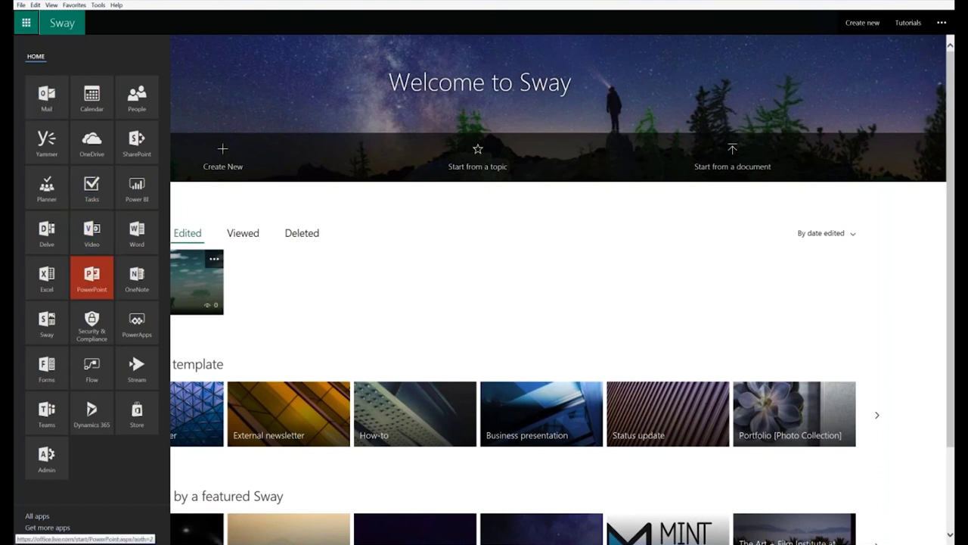
{"action": "left_click", "coordinate": [89, 370]}
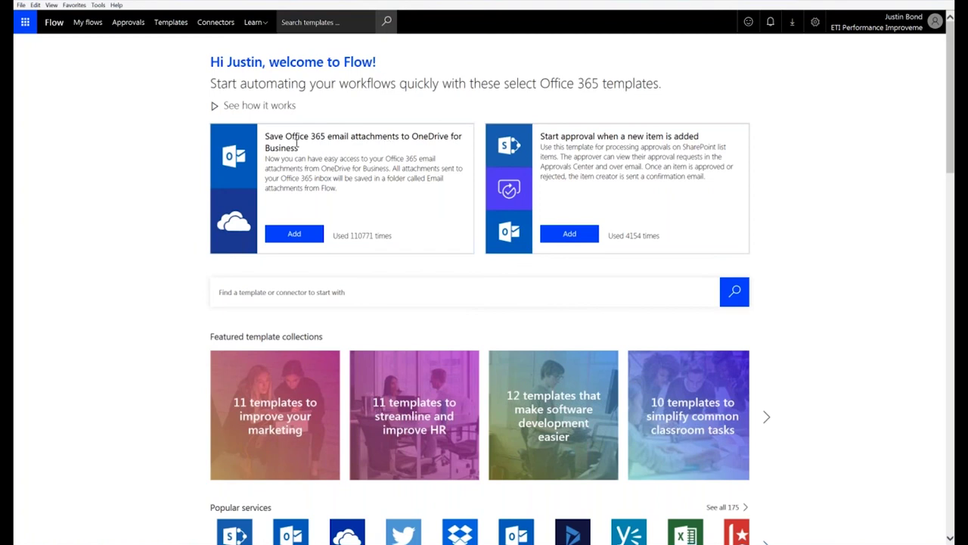
{"action": "scroll", "coordinate": [138, 382], "scroll_direction": "down", "scroll_amount": 1}
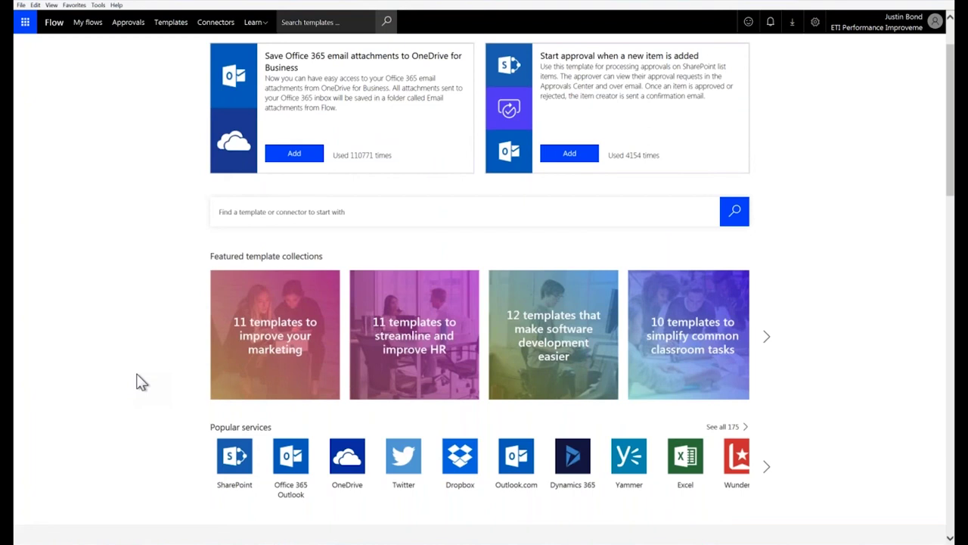
{"action": "scroll", "coordinate": [141, 383], "scroll_direction": "down", "scroll_amount": 1}
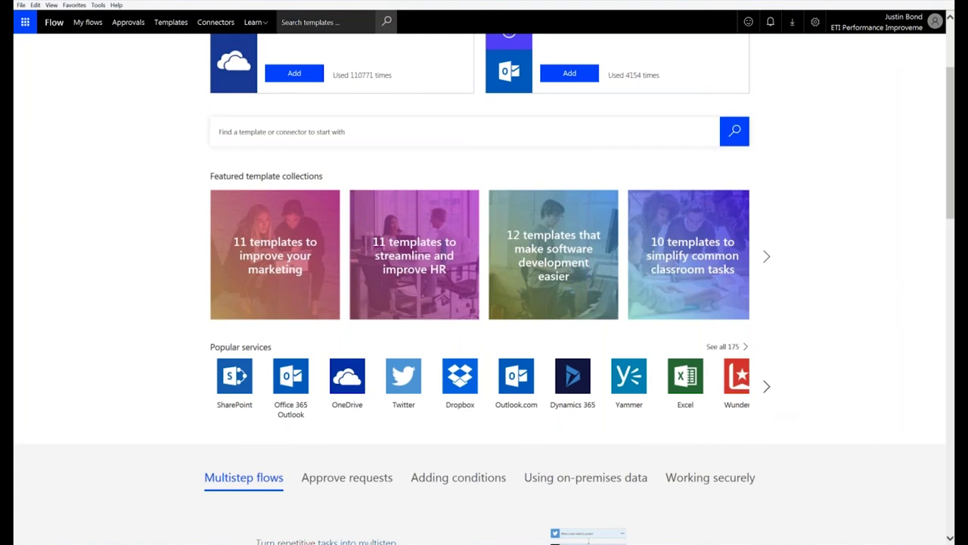
{"action": "left_click", "coordinate": [767, 386]}
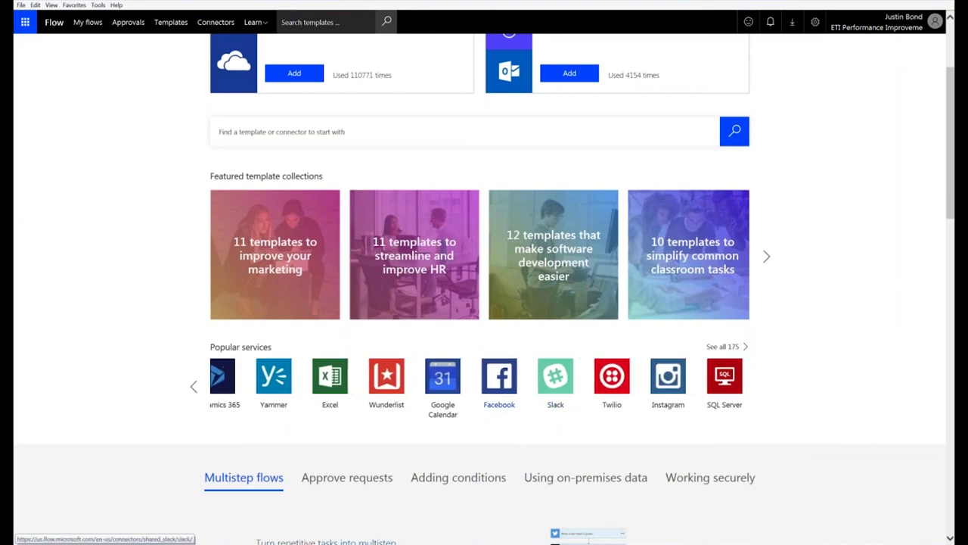
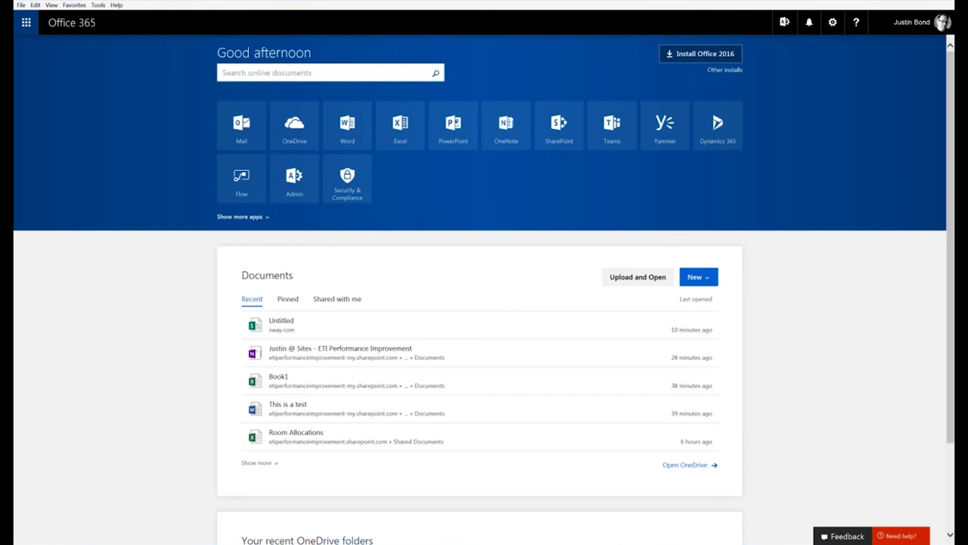
Step: Switch from the Office 365 home page to Yammer to view the company's discovery feed
{"action": "left_click", "coordinate": [26, 22]}
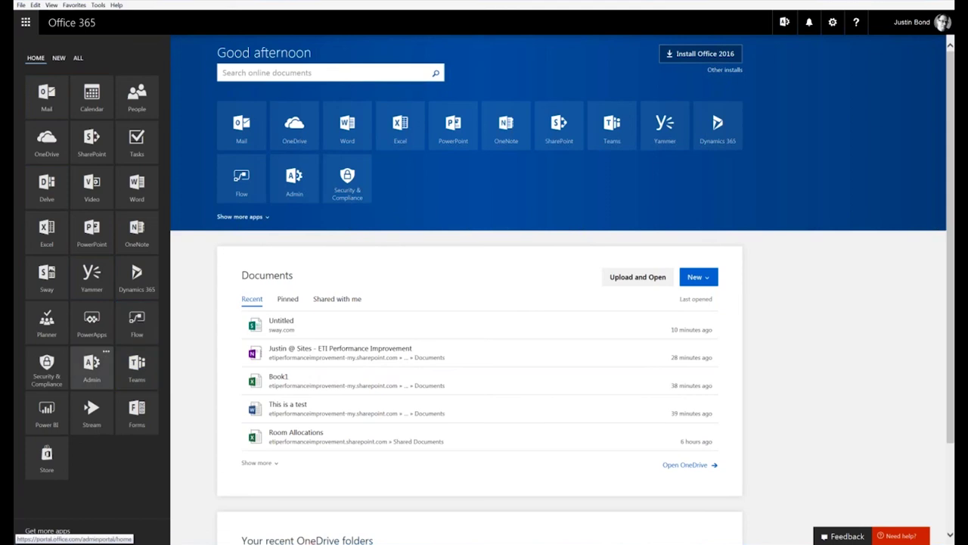
{"action": "left_click", "coordinate": [93, 279]}
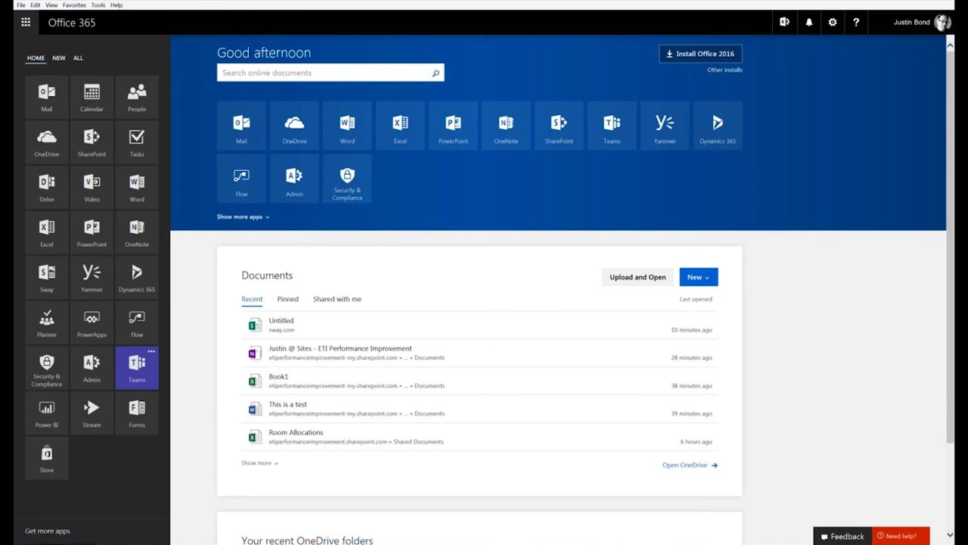
{"action": "left_click", "coordinate": [91, 278]}
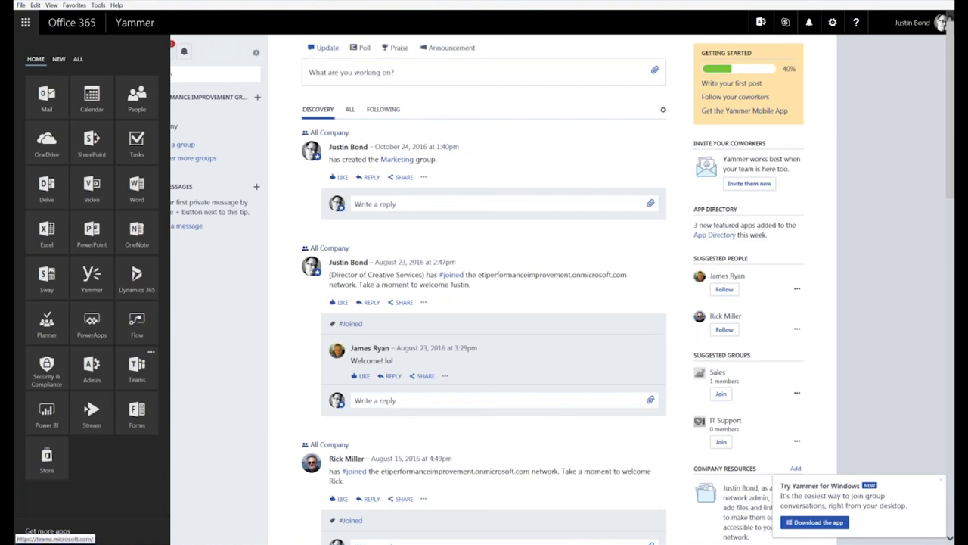
Step: Switch to Teams and view the Marketing team's General channel and the Customer Experience team
{"action": "left_click", "coordinate": [137, 369]}
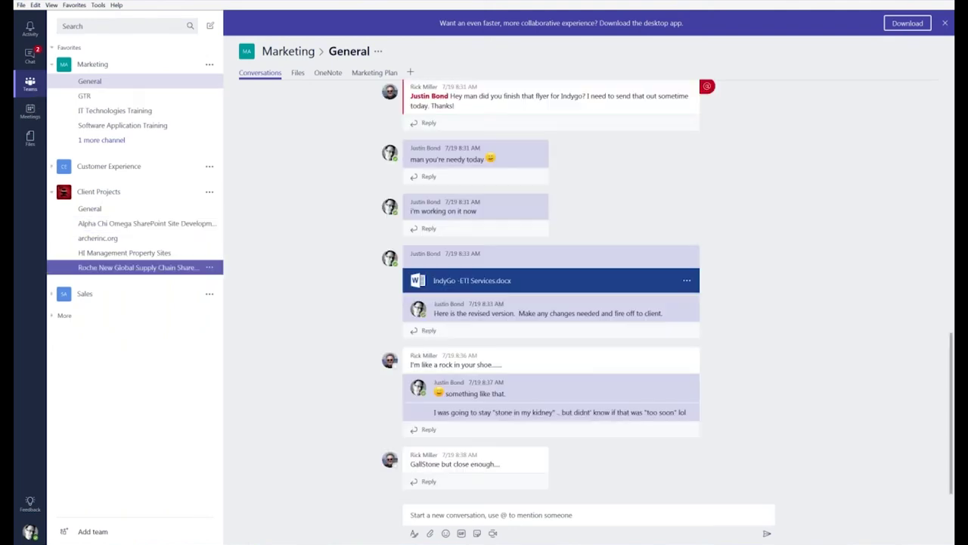
{"action": "left_click", "coordinate": [93, 82]}
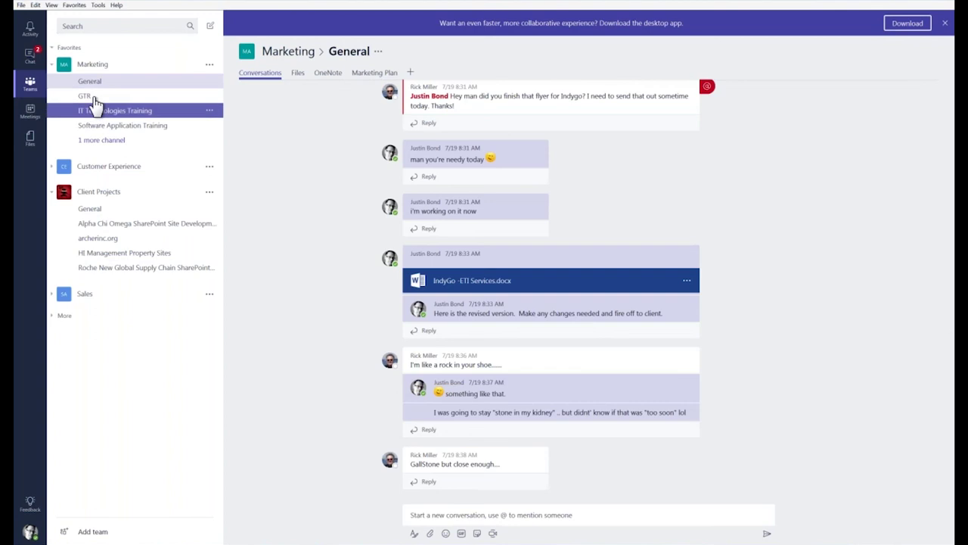
{"action": "left_click", "coordinate": [93, 168]}
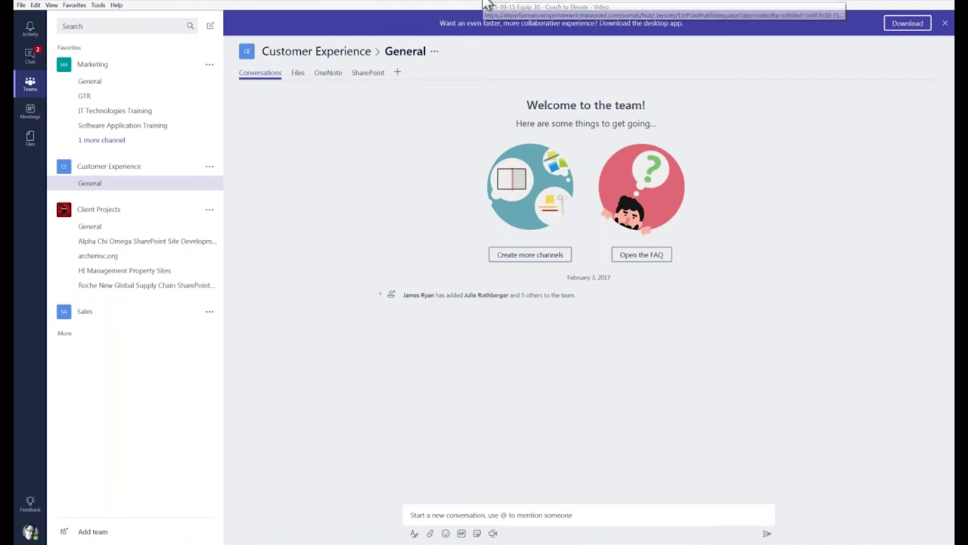
Step: Return to the Office 365 Video page and switch from there to the Dynamics 365 home page
{"action": "left_click", "coordinate": [488, 6]}
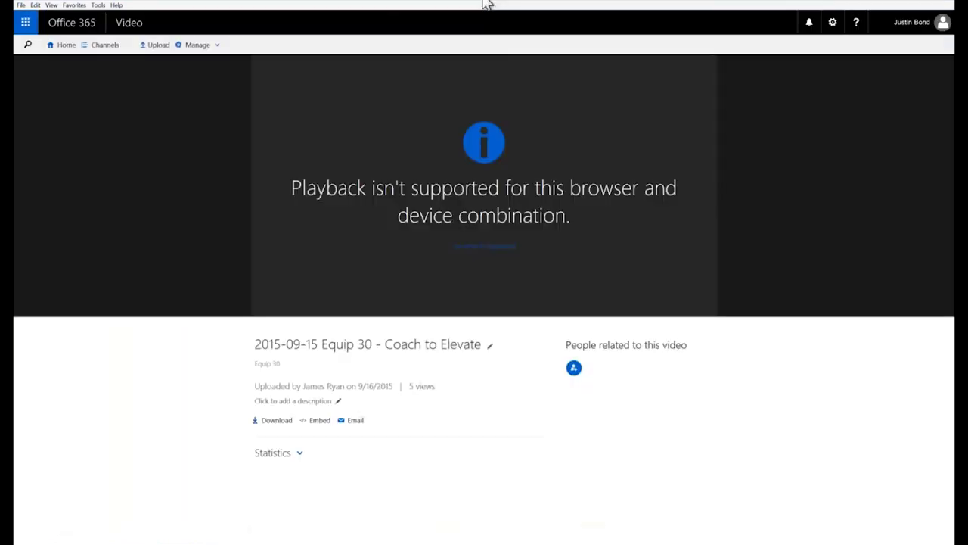
{"action": "left_click", "coordinate": [26, 23]}
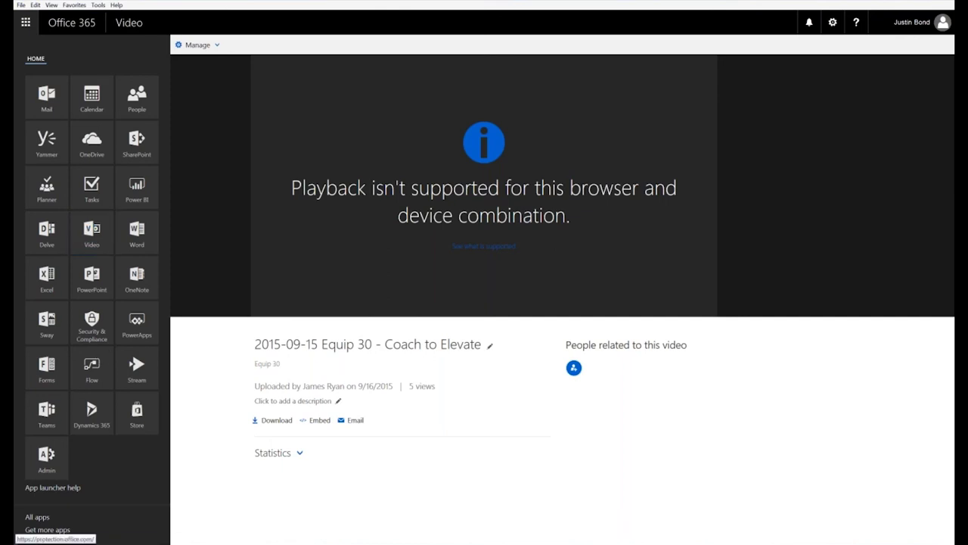
{"action": "left_click", "coordinate": [96, 437]}
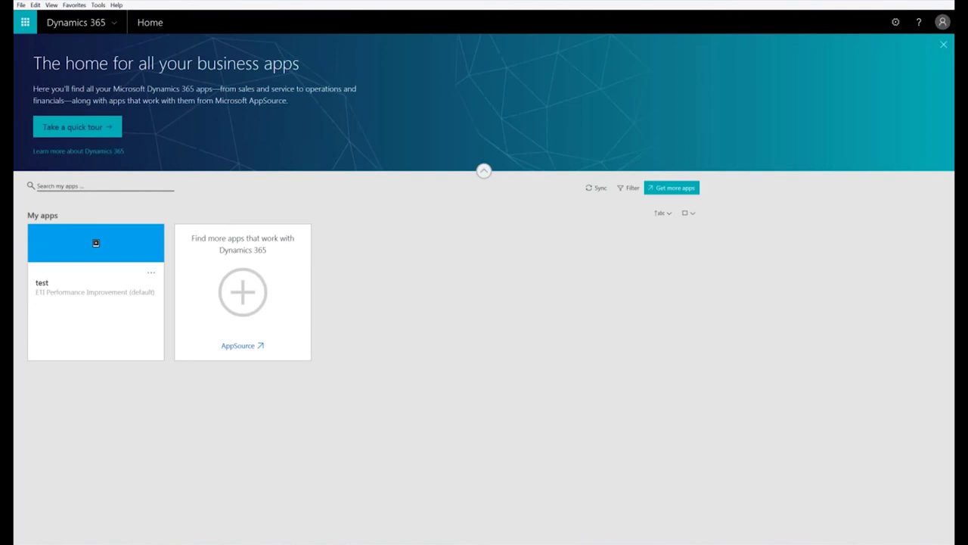
Step: Switch to the SharePoint Training site and show the available Office 365 apps
{"action": "left_click", "coordinate": [96, 243]}
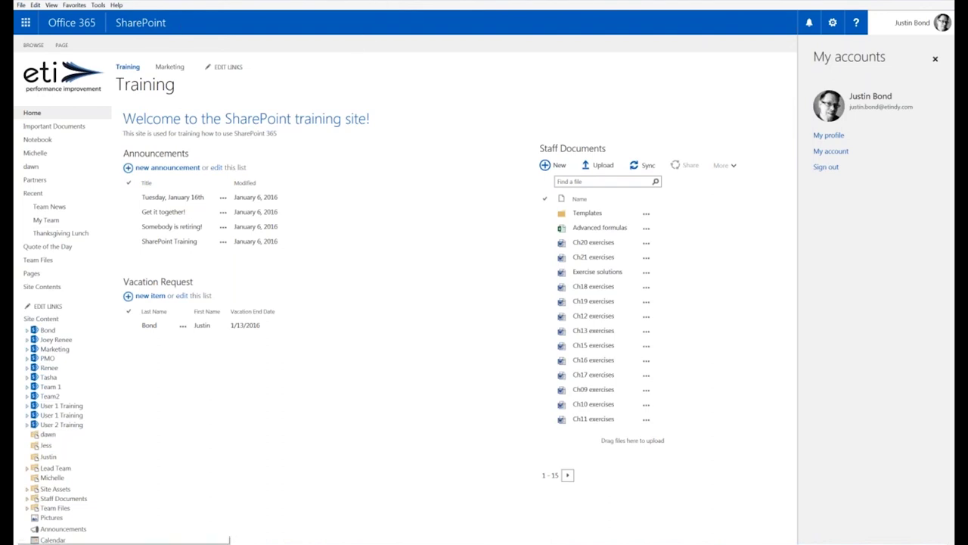
{"action": "left_click", "coordinate": [26, 25]}
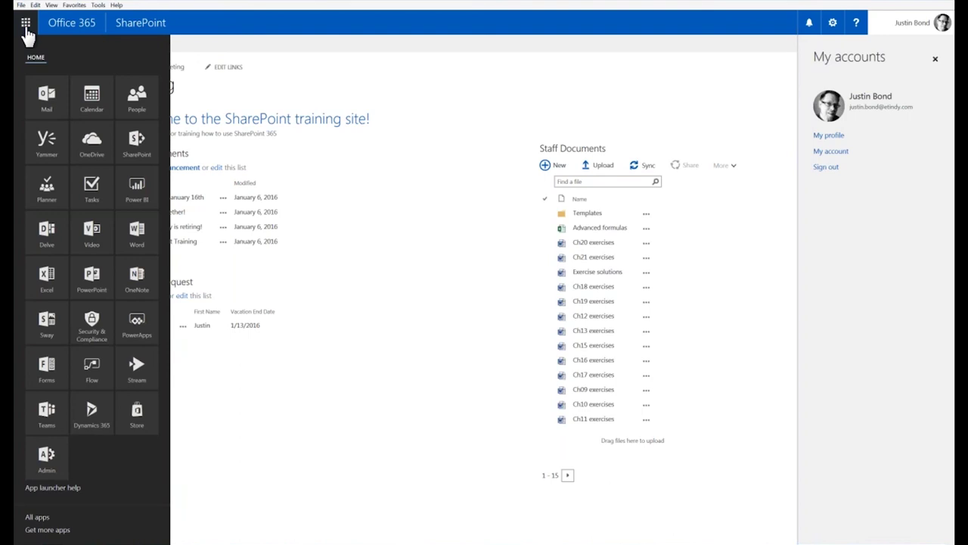